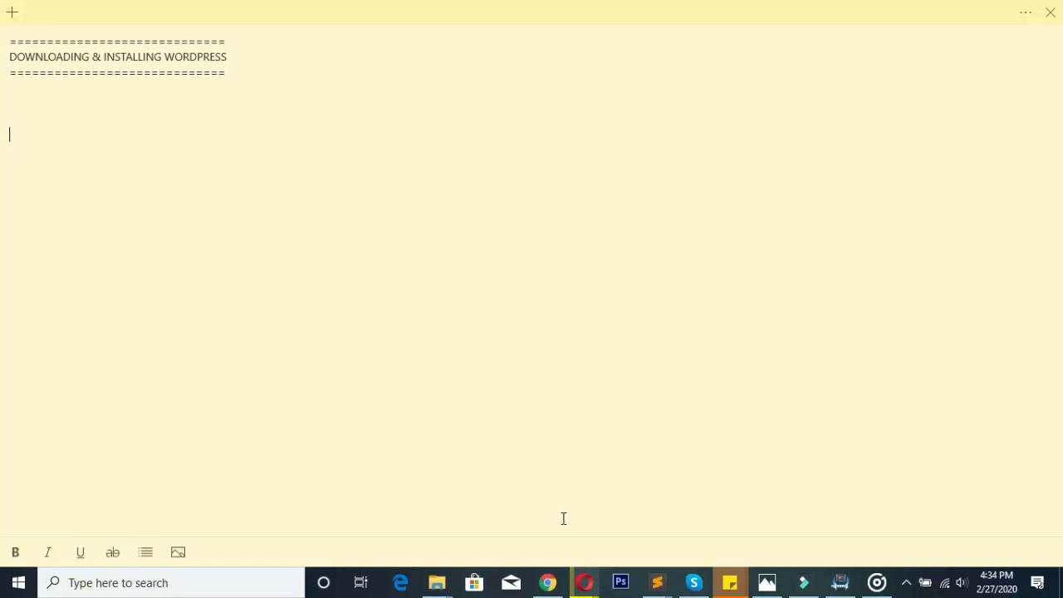
# - Type 'WORDPRESS.COM & WORDPRESS.ORG' under the installing-WordPress heading and start a new line
pyautogui.write('WORDPRESS.CO')
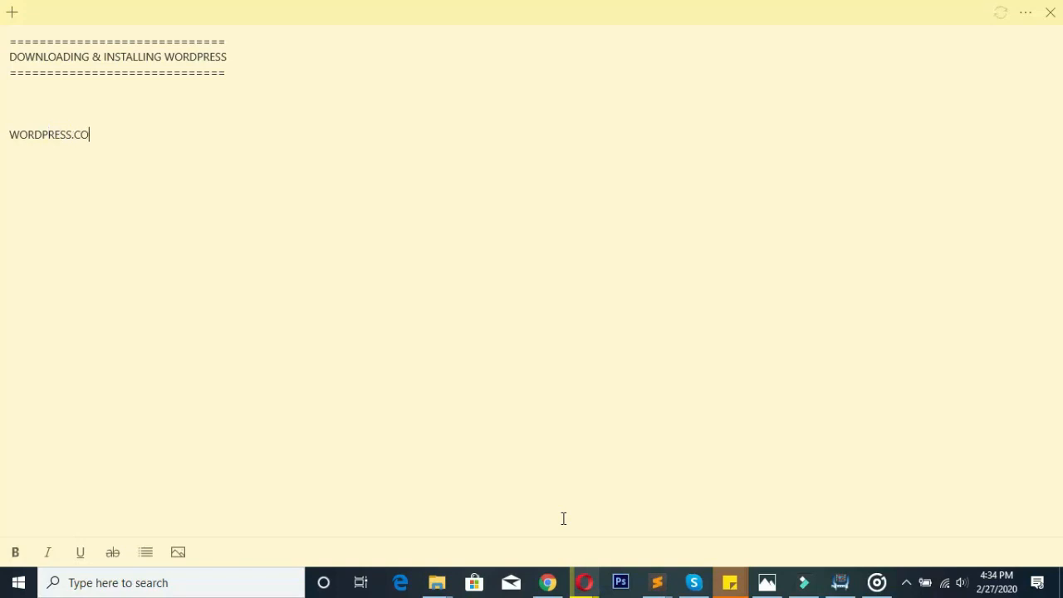
pyautogui.write('M & WORDPRESS.ORG')
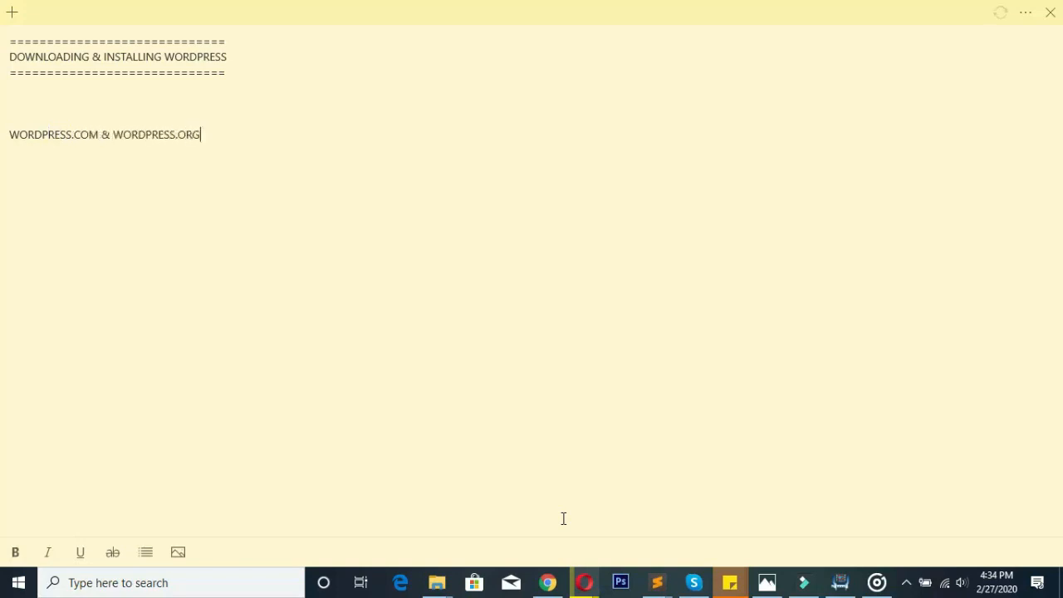
pyautogui.press('Return')
pyautogui.press('Return')
pyautogui.moveTo(593, 574)
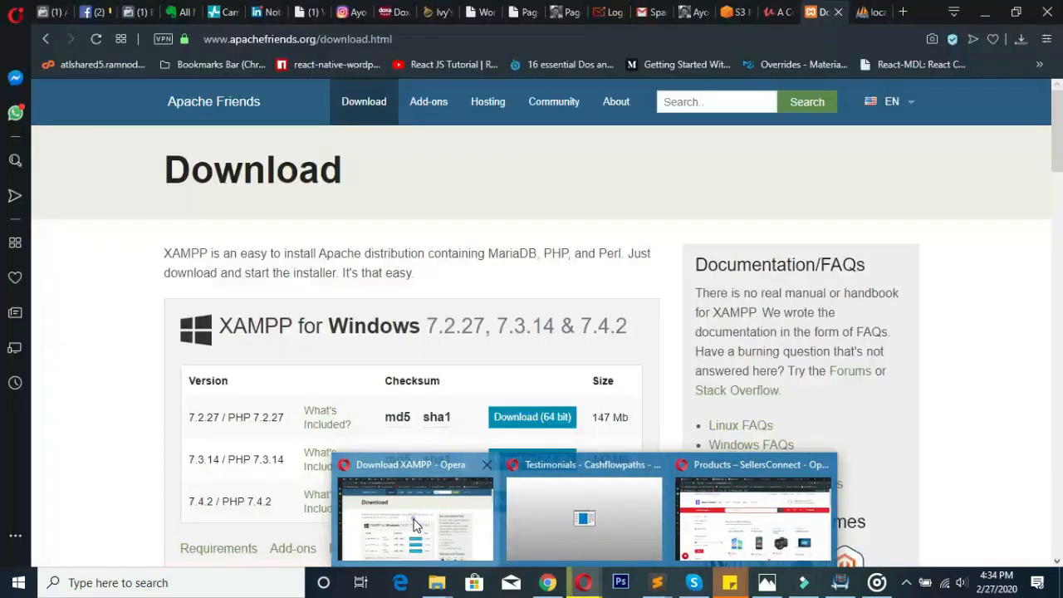
# - Load wordpress.org in Opera and go to the Get WordPress page offering version 5.3.2
pyautogui.click(416, 525)
pyautogui.click(734, 39)
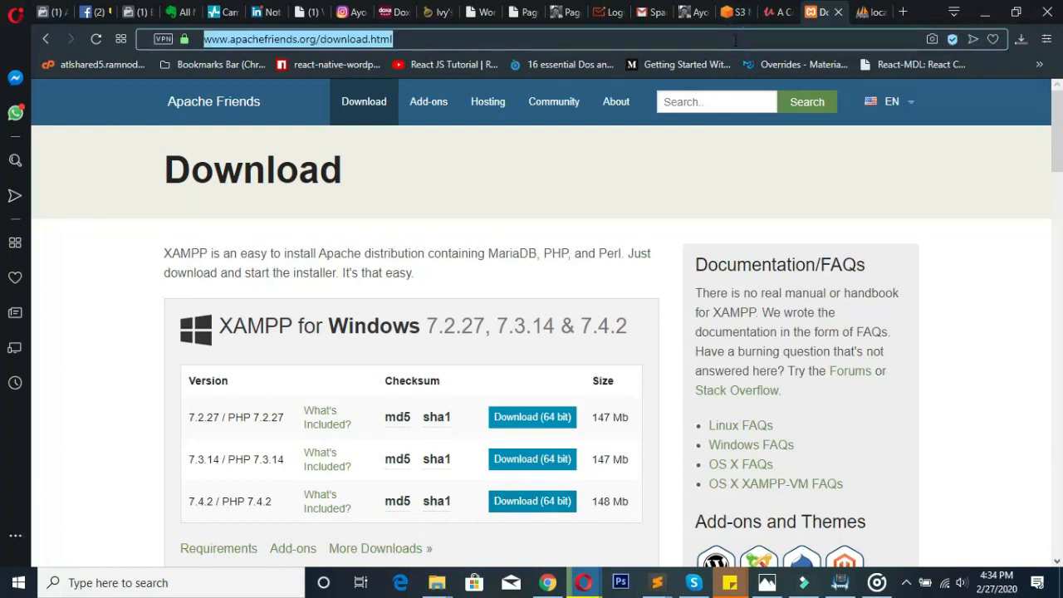
pyautogui.write('wordpress.org')
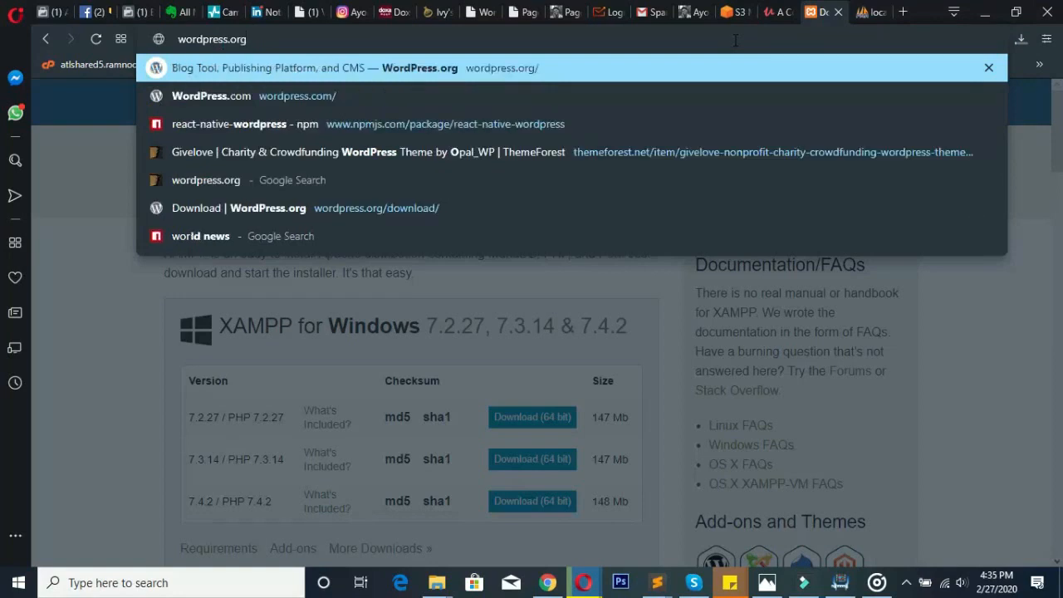
pyautogui.press('Return')
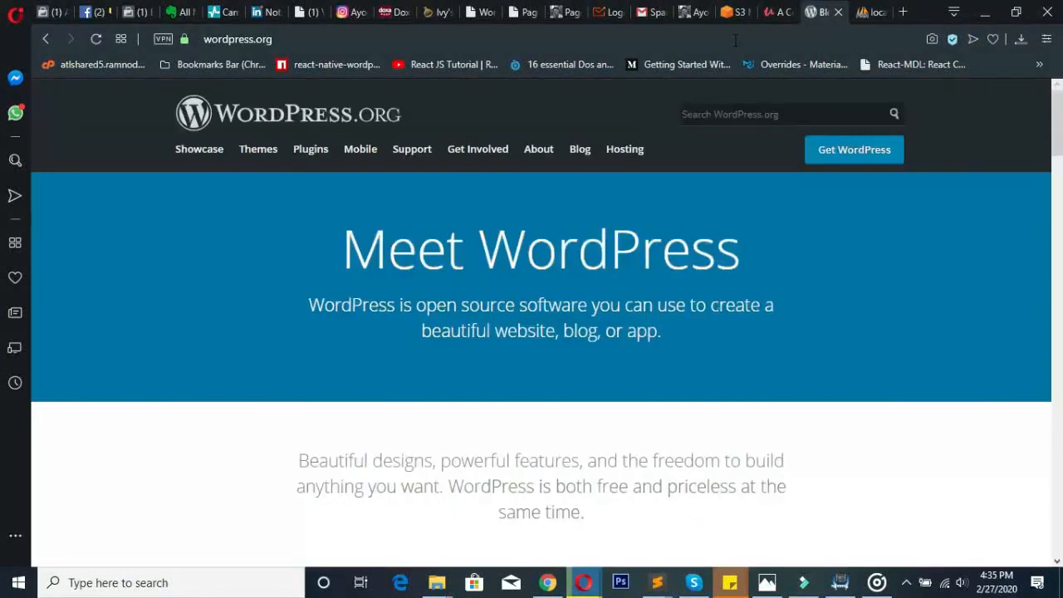
pyautogui.moveTo(1057, 124); pyautogui.dragTo(1015, 493)
pyautogui.click(551, 290)
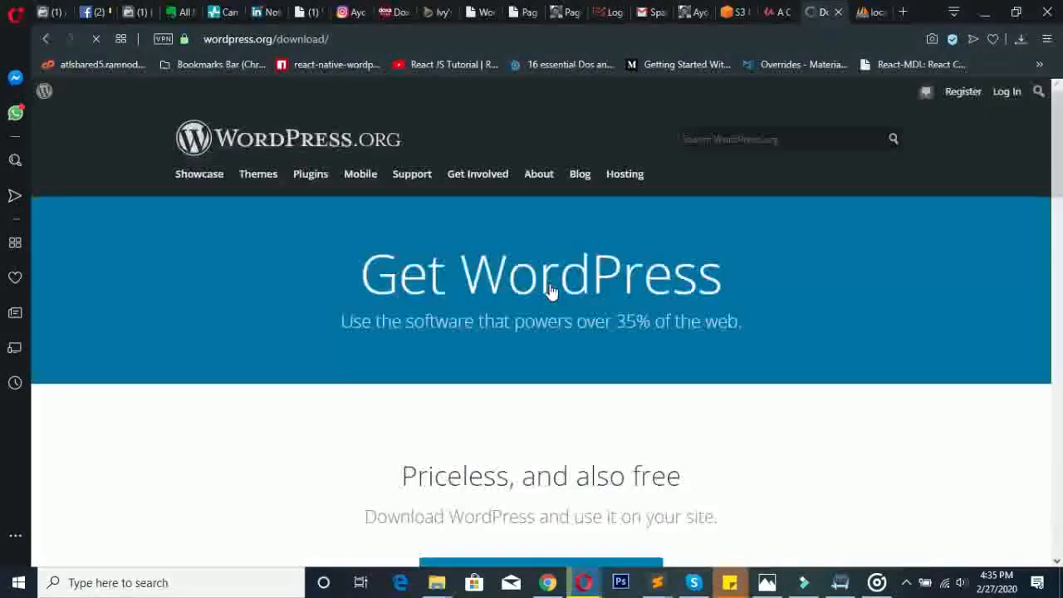
pyautogui.scroll(-3, 1060, 172)
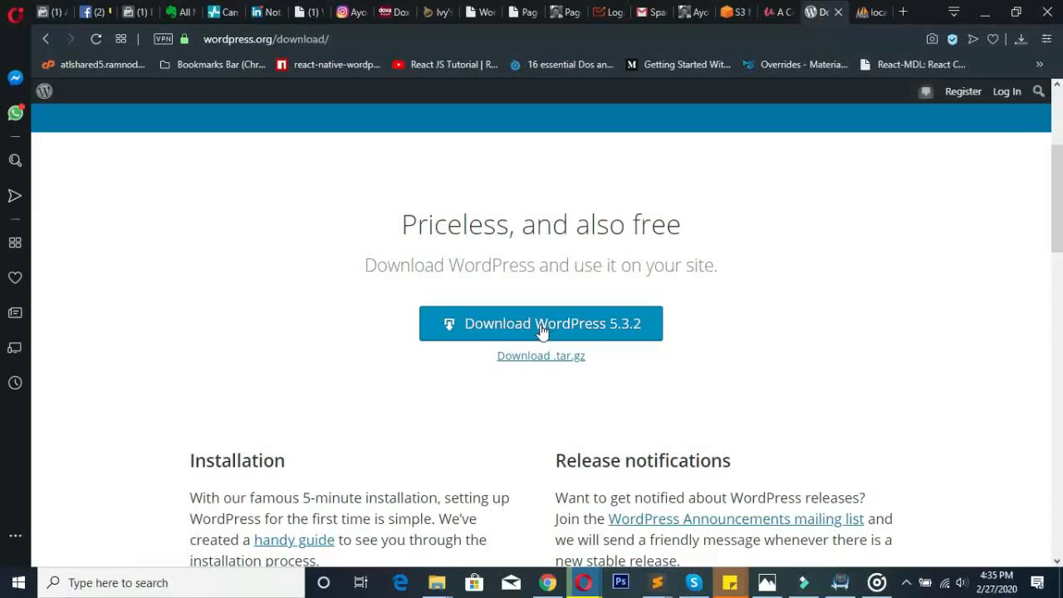
# - Download the WordPress 5.3.2 zip, resuming the interrupted download from Opera's downloads list
pyautogui.click(541, 330)
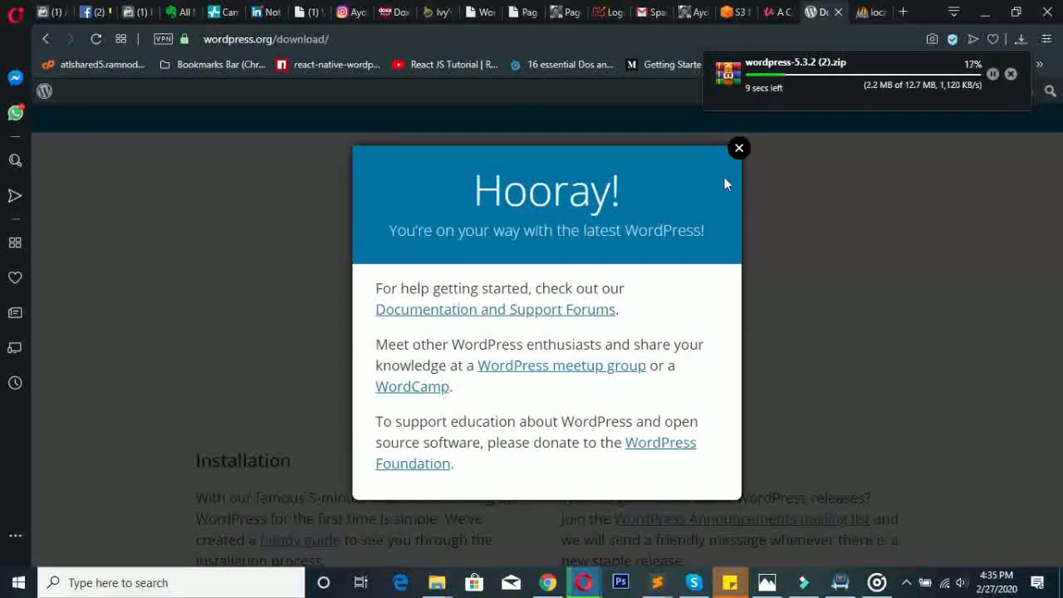
pyautogui.click(740, 149)
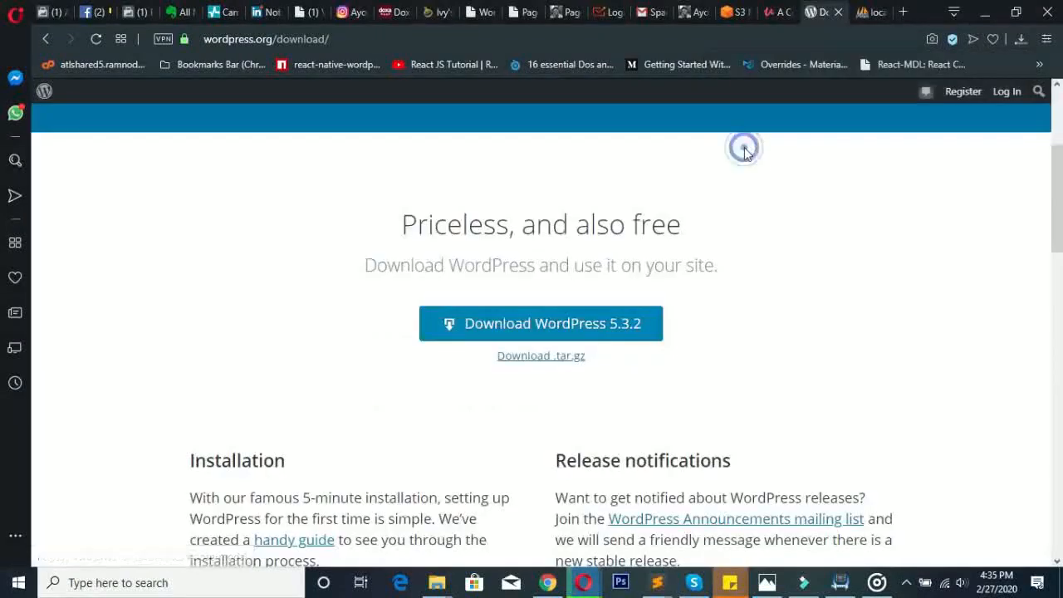
pyautogui.click(1027, 41)
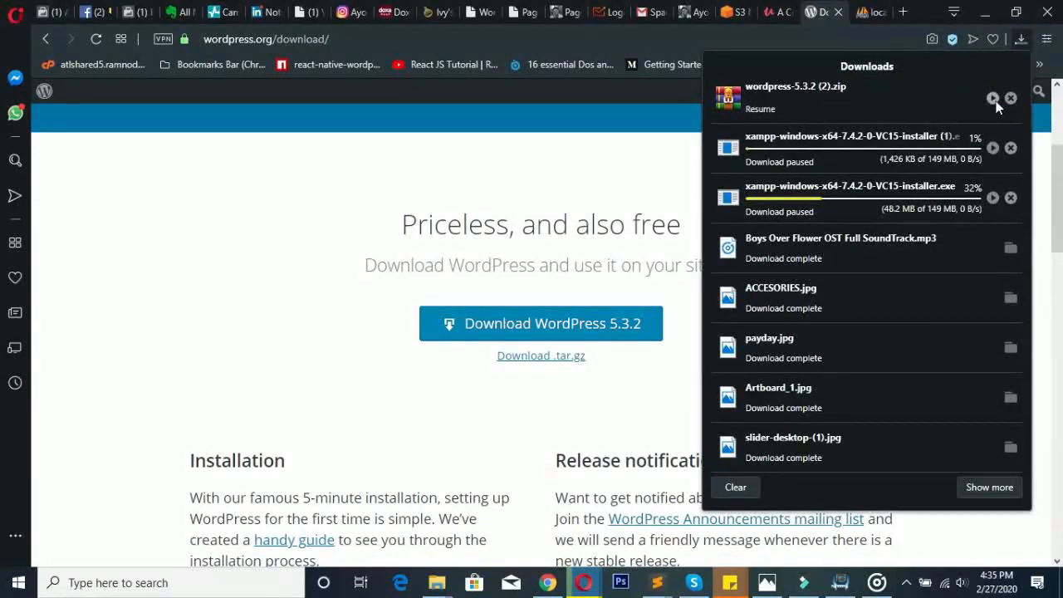
pyautogui.click(993, 99)
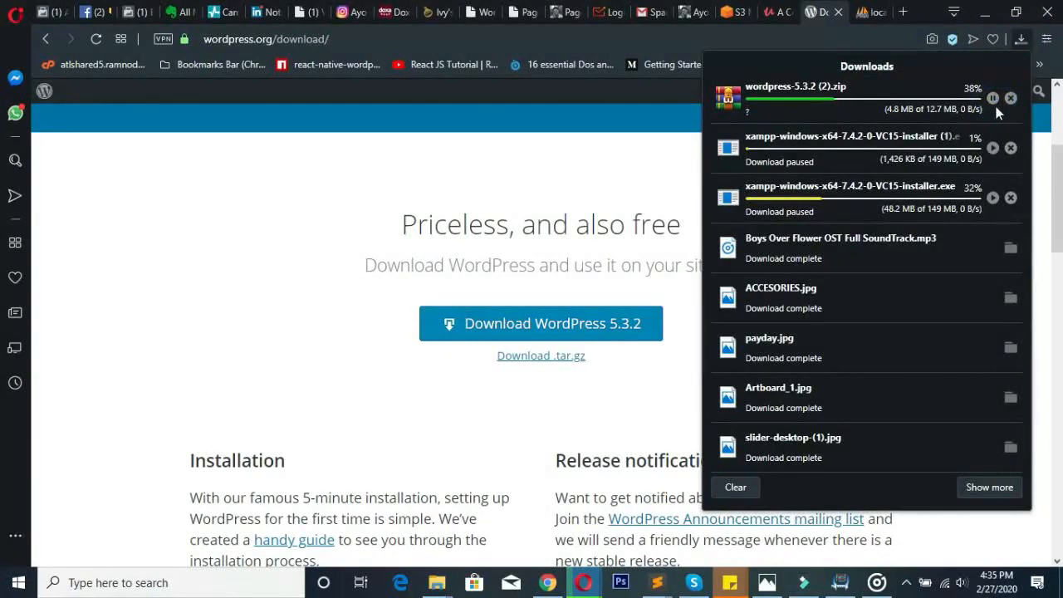
pyautogui.click(992, 99)
pyautogui.click(994, 101)
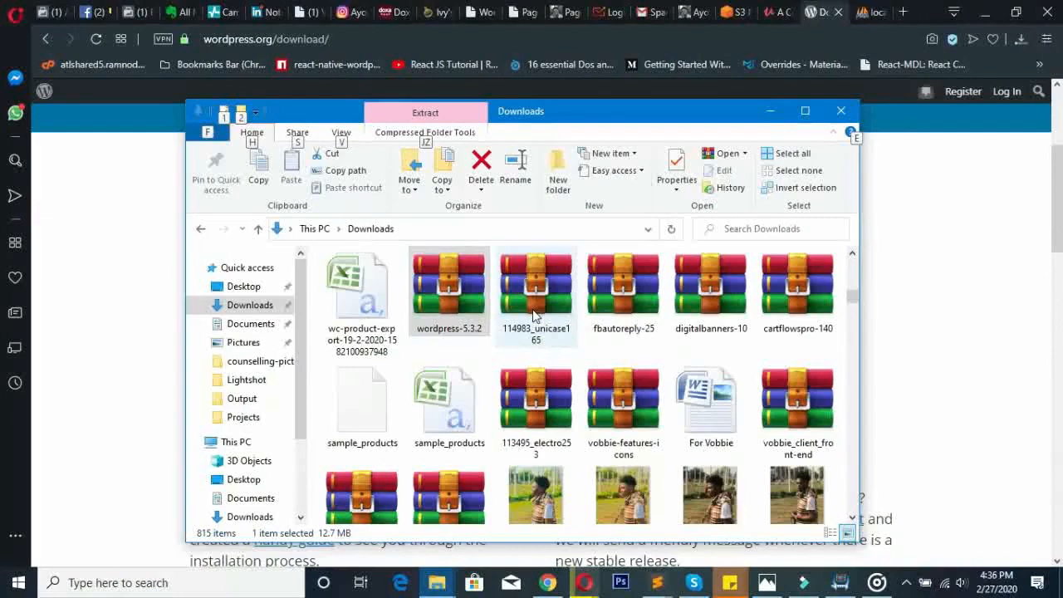
pyautogui.click(406, 262)
pyautogui.click(428, 278)
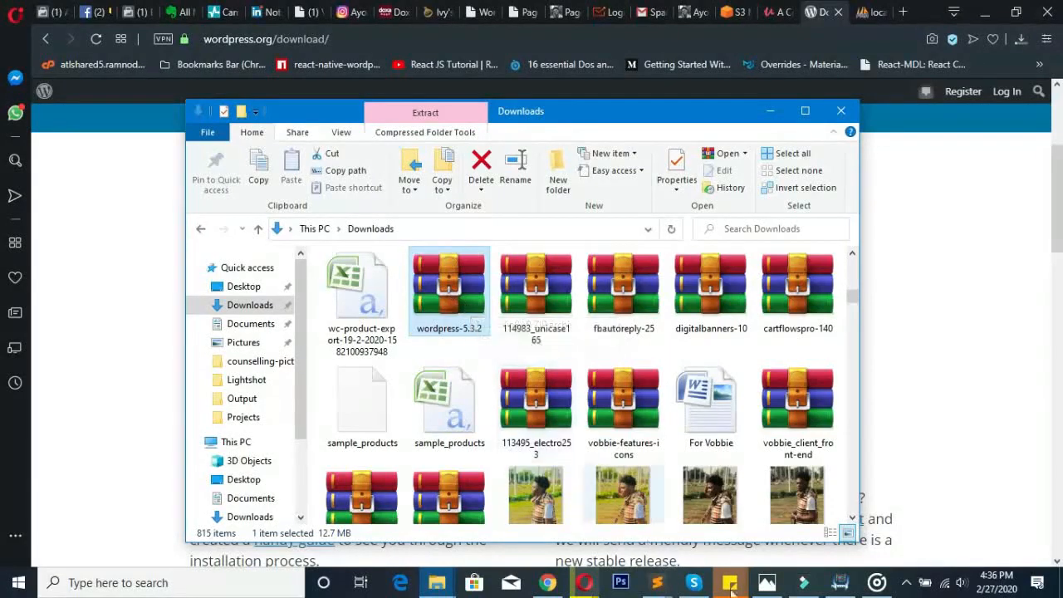
pyautogui.moveTo(742, 589)
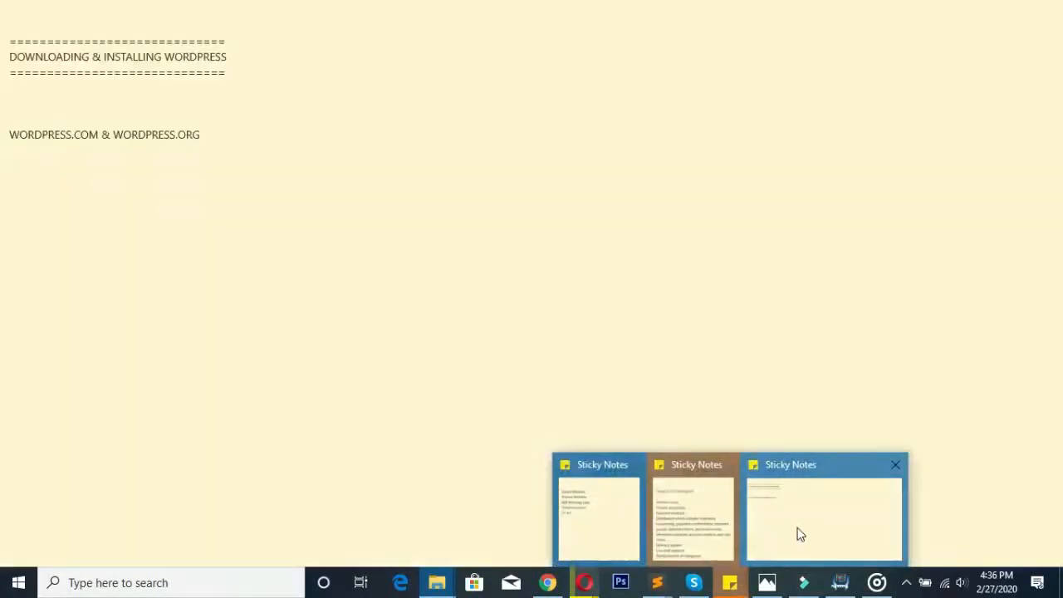
# - Add 'WINRAR - Help access zipped files and folders.' and 'Search for WINRAR on Google and download.' to the note
pyautogui.click(795, 528)
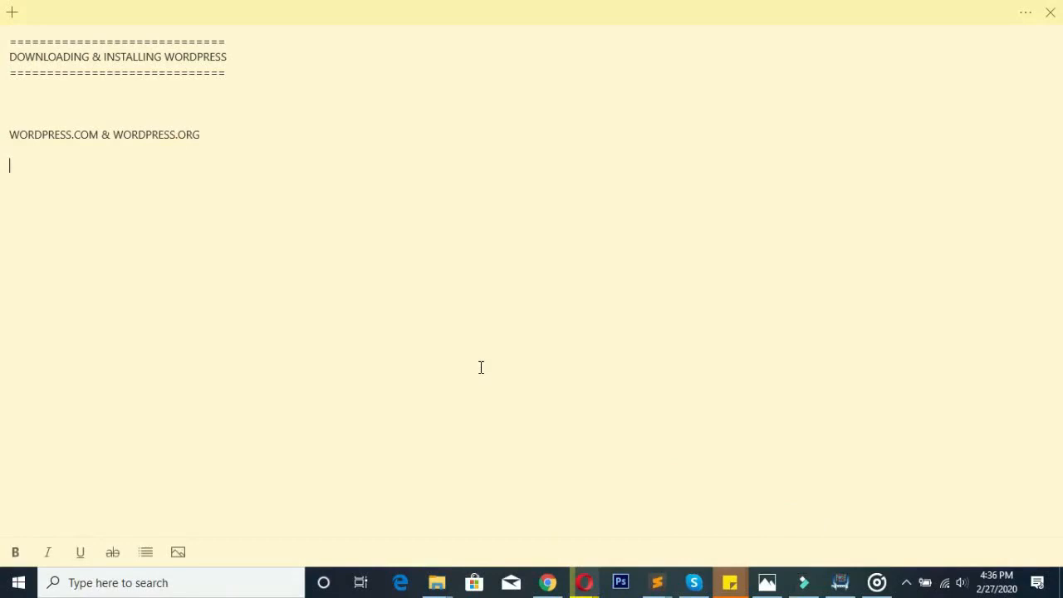
pyautogui.write('win')
pyautogui.press('BackSpace')
pyautogui.press('BackSpace')
pyautogui.press('BackSpace')
pyautogui.write('WINRAR - Help access ')
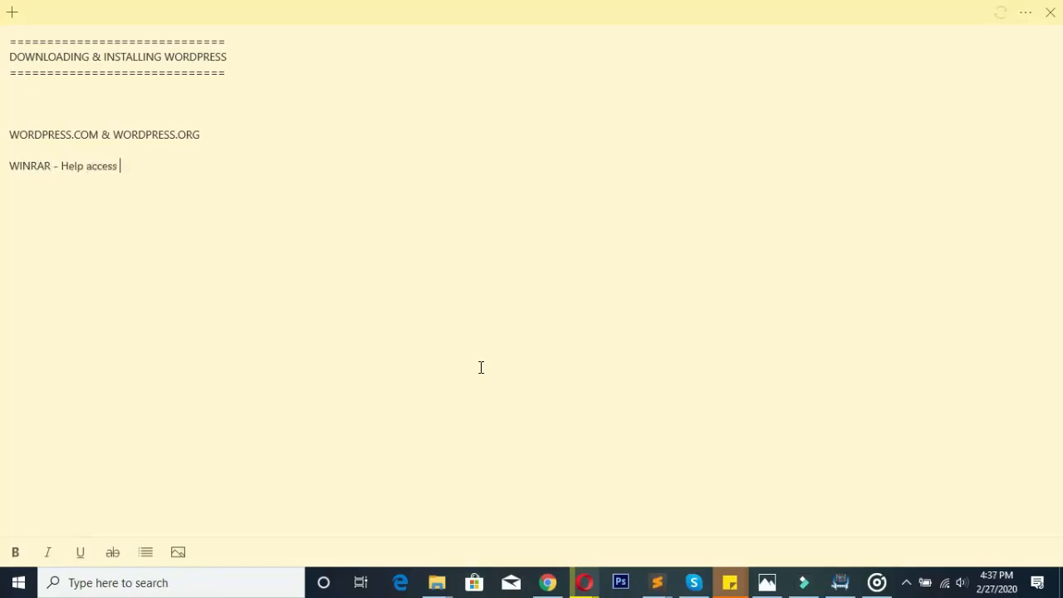
pyautogui.write('zipped files and folders.')
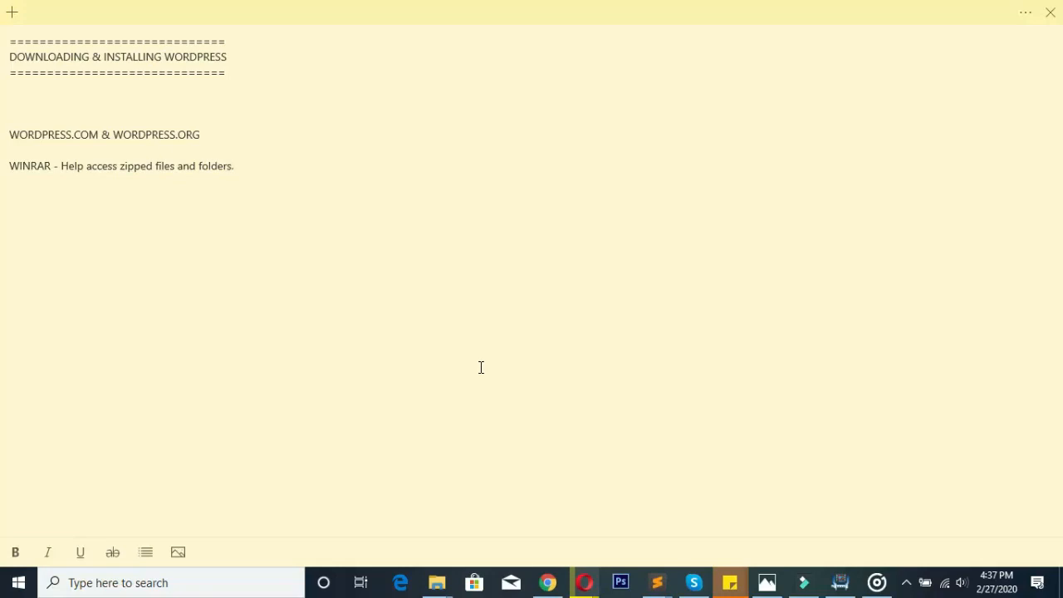
pyautogui.press('Return')
pyautogui.write('Search for WINRAR')
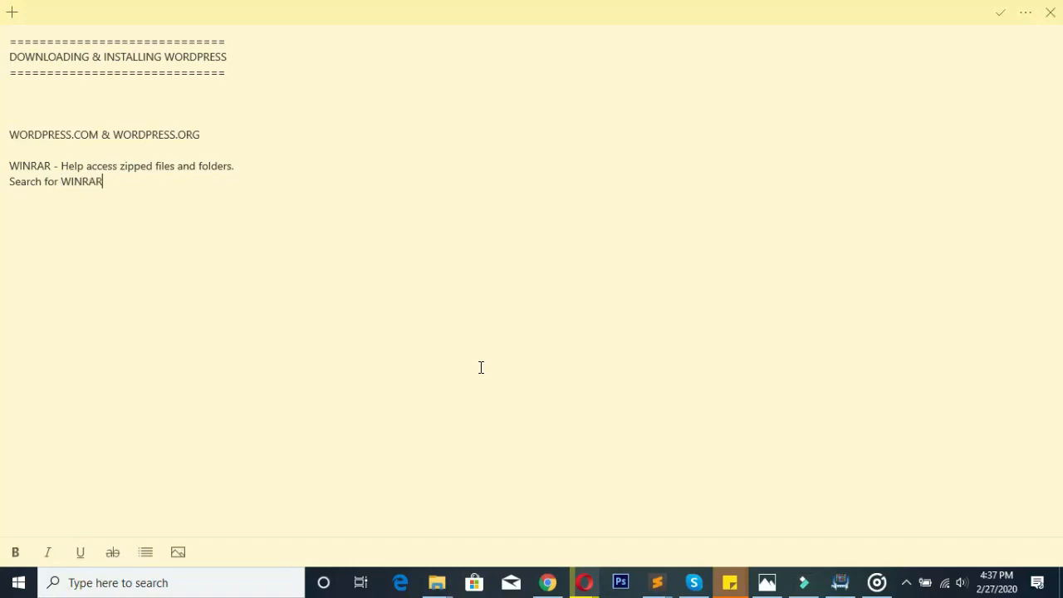
pyautogui.write(' on Google and download.')
pyautogui.press('Return')
pyautogui.press('Return')
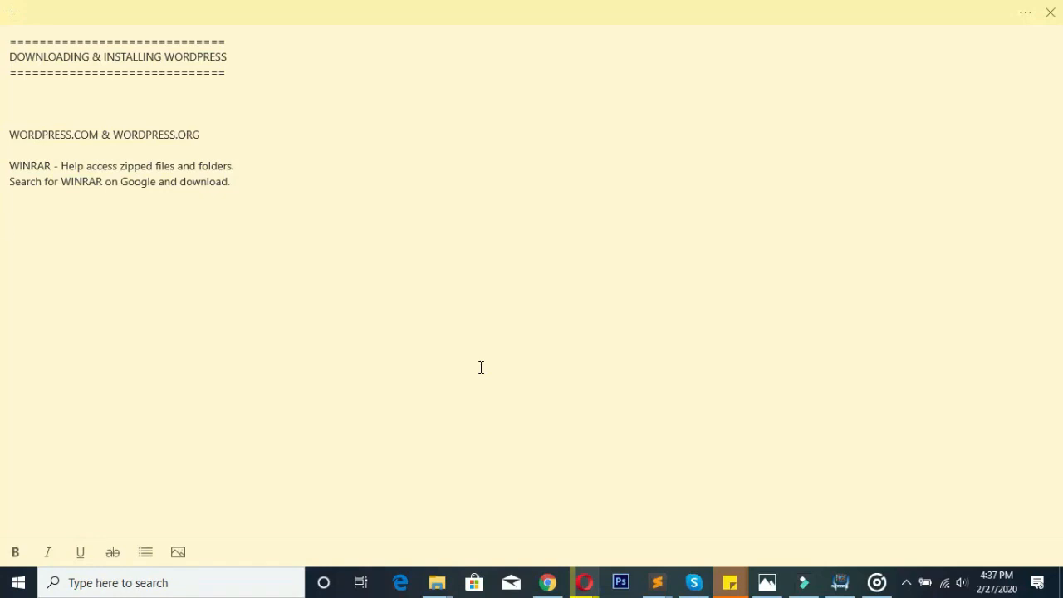
# - Bring the Downloads folder window to the front and maximize it
pyautogui.click(800, 7)
pyautogui.doubleClick(800, 4)
pyautogui.click(800, 4)
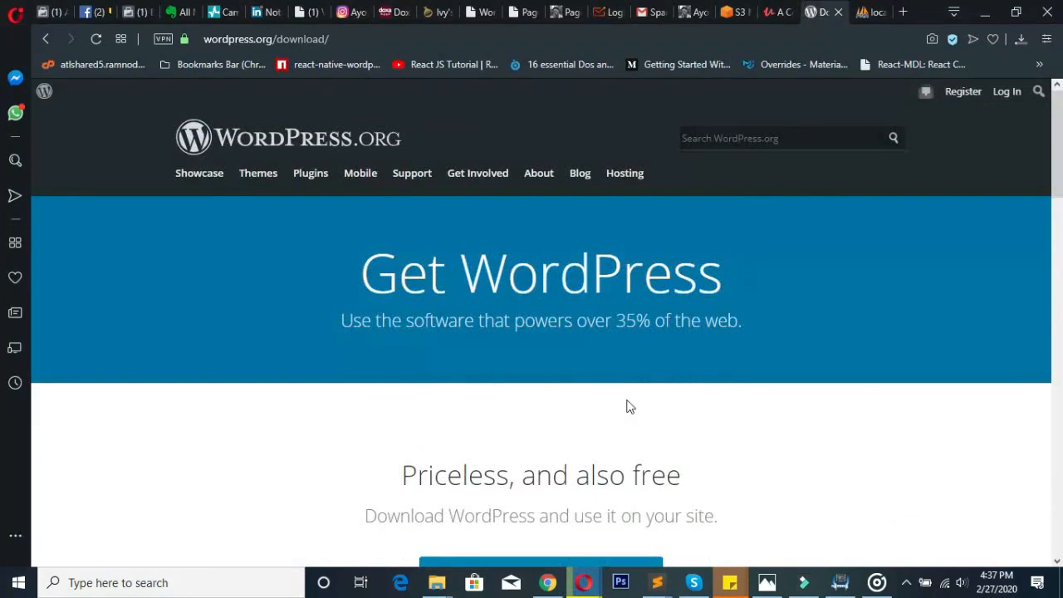
pyautogui.moveTo(440, 584)
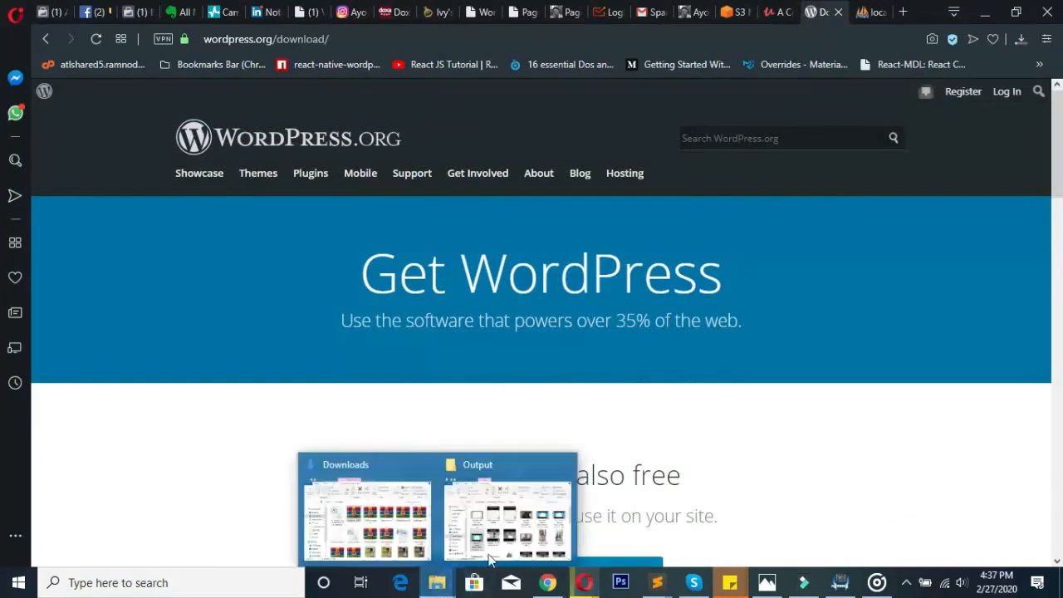
pyautogui.click(380, 493)
pyautogui.click(381, 494)
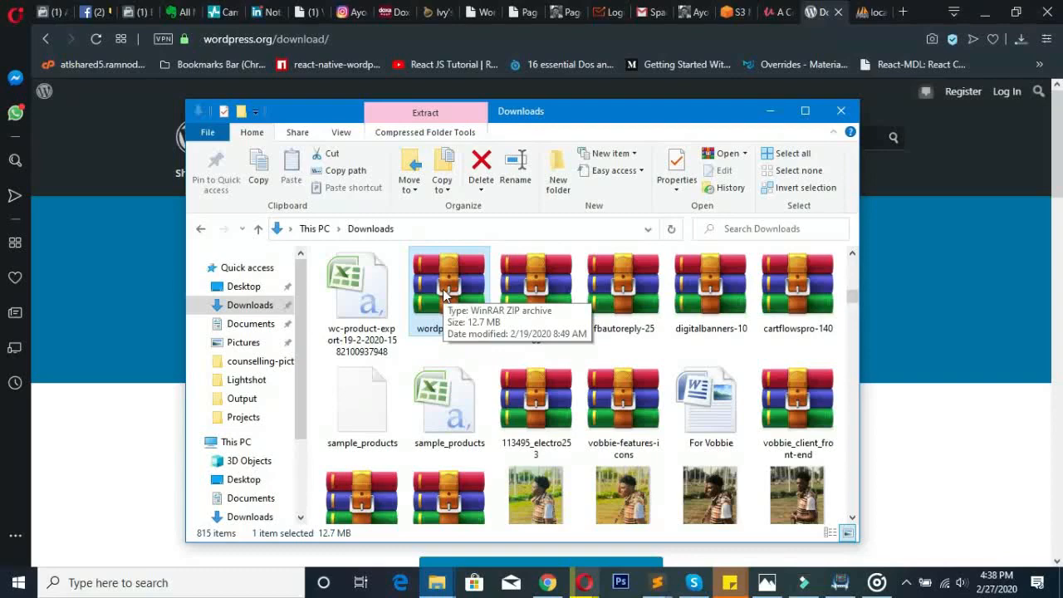
pyautogui.click(803, 111)
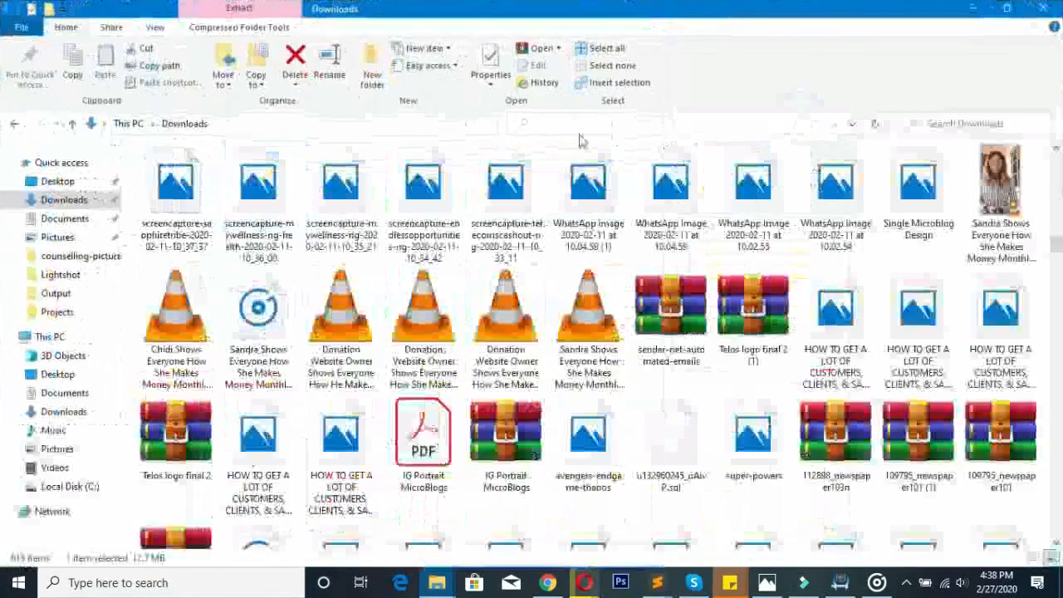
# - Step through the W-named files in Downloads looking for the wordpress archive
pyautogui.click(724, 286)
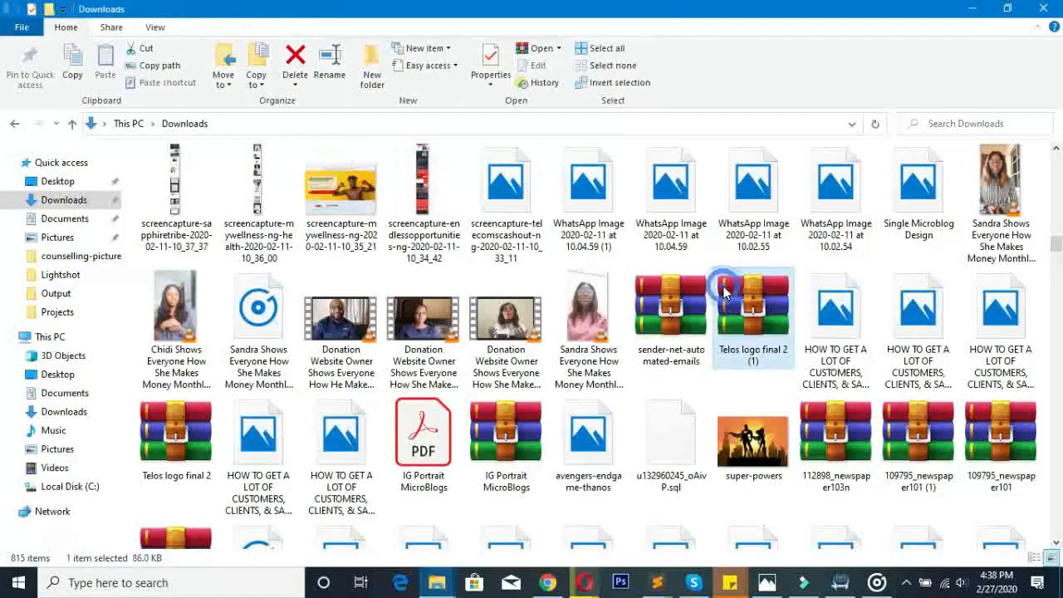
pyautogui.press('w')
pyautogui.press('w')
pyautogui.press('w')
pyautogui.press('w')
pyautogui.press('w')
pyautogui.press('w')
pyautogui.press('w')
pyautogui.press('w')
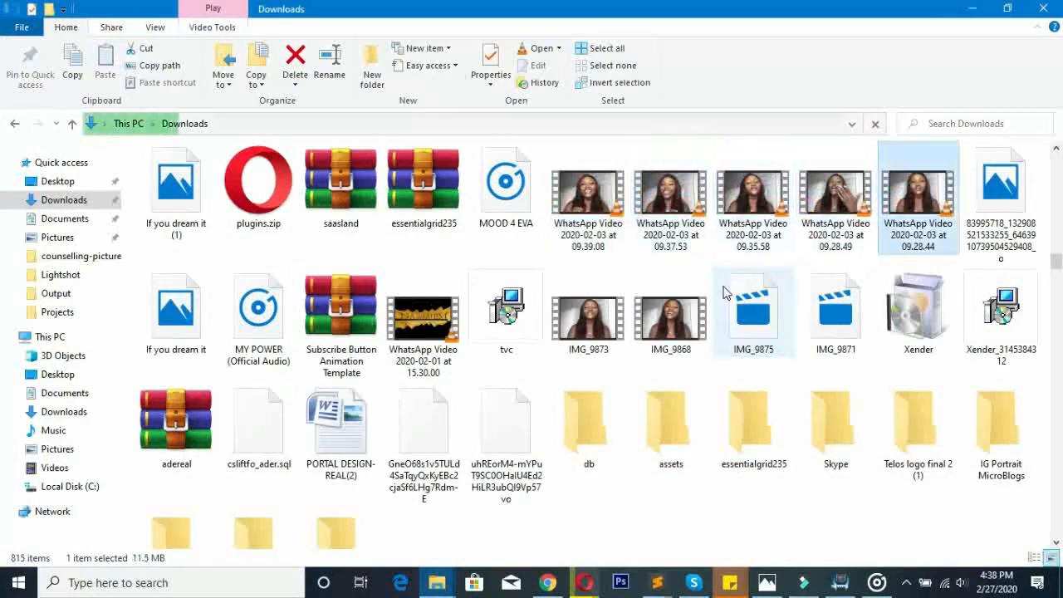
pyautogui.press('w')
pyautogui.press('w')
pyautogui.press('w')
pyautogui.press('w')
pyautogui.press('w')
pyautogui.press('w')
pyautogui.press('w')
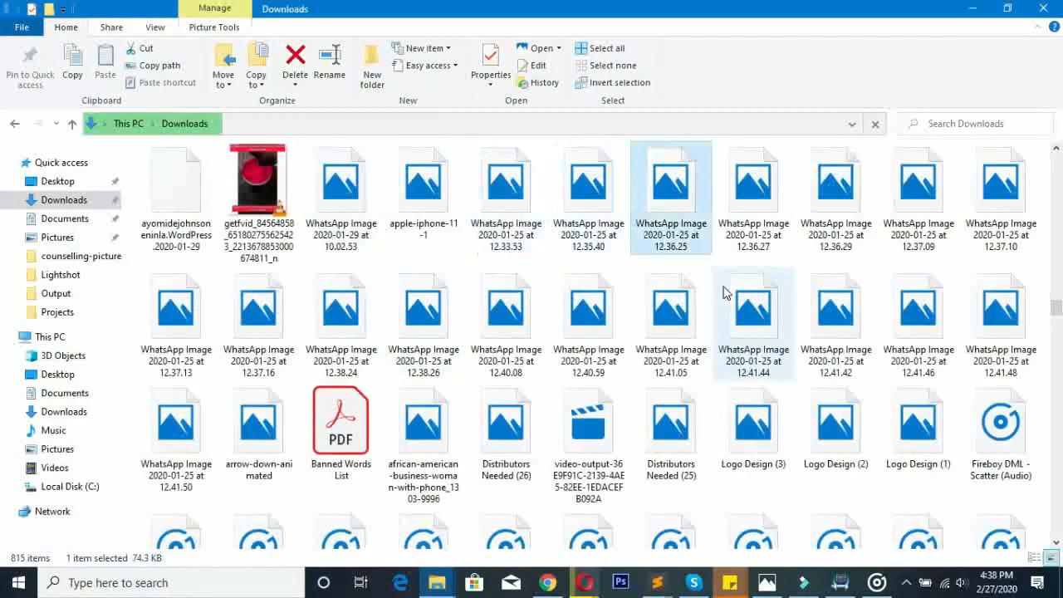
pyautogui.press('w')
pyautogui.press('w')
pyautogui.press('w')
pyautogui.press('w')
pyautogui.press('w')
pyautogui.press('w')
pyautogui.press('w')
pyautogui.press('w')
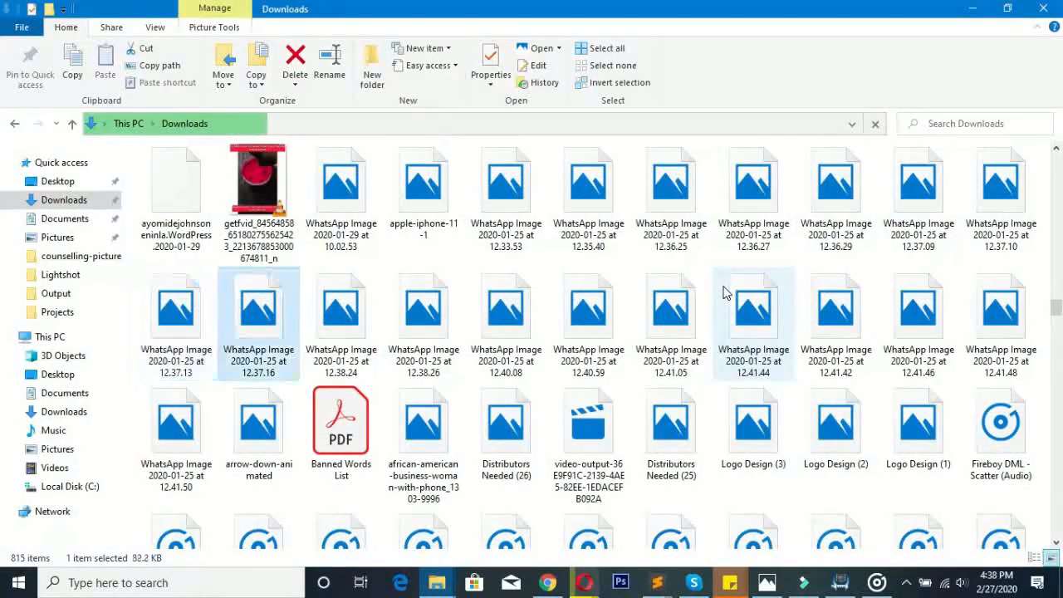
pyautogui.press('w')
pyautogui.press('w')
pyautogui.press('w')
pyautogui.press('w')
pyautogui.press('w')
pyautogui.press('w')
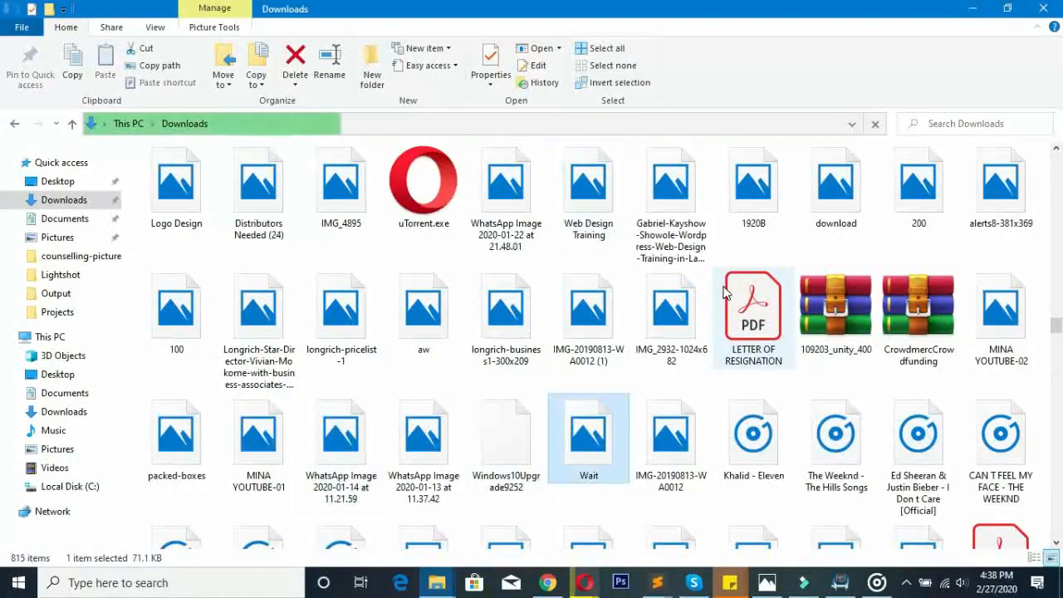
pyautogui.press('w')
pyautogui.press('w')
pyautogui.press('w')
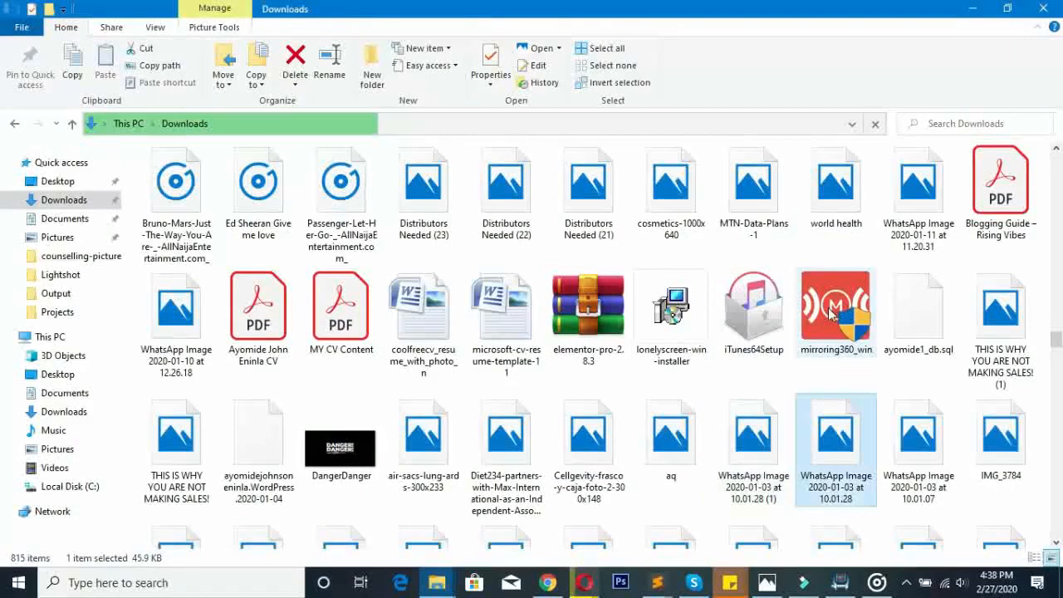
pyautogui.press('w')
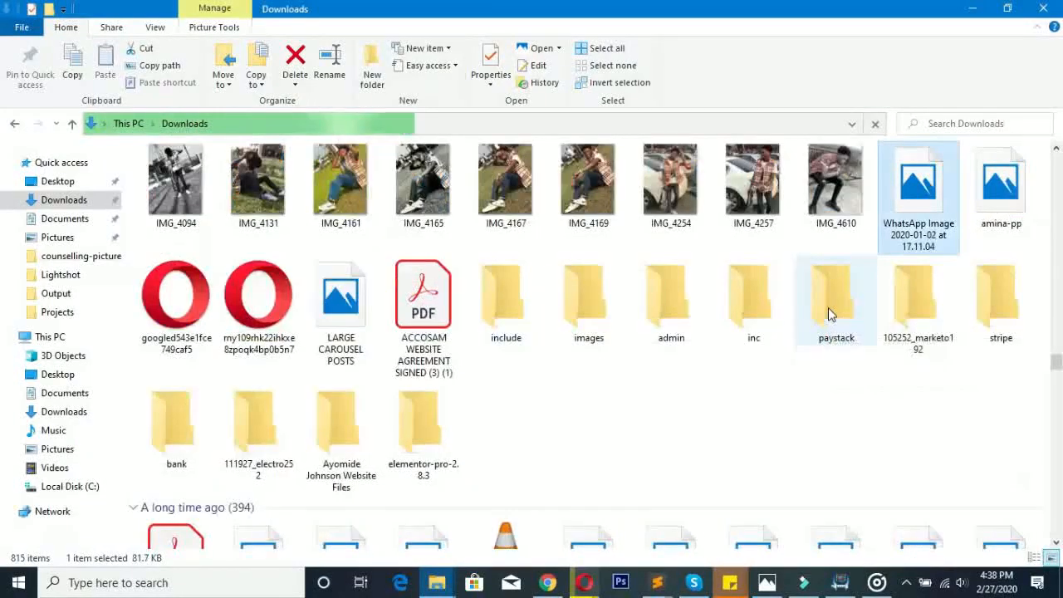
pyautogui.press('w')
pyautogui.press('w')
pyautogui.press('w')
pyautogui.press('w')
pyautogui.press('w')
pyautogui.press('w')
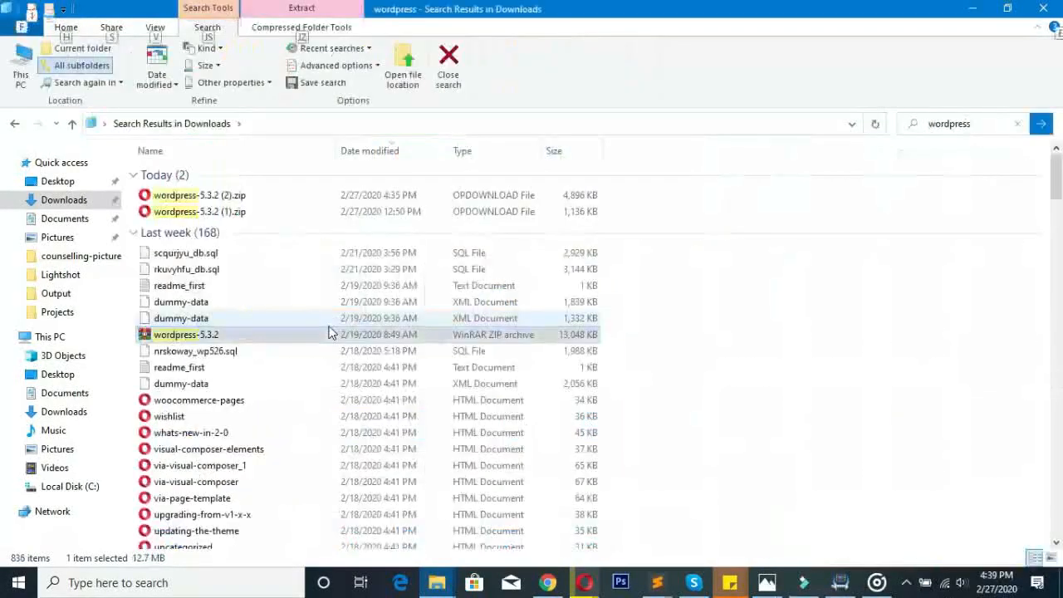
# - Copy the wordpress-5.3.2 ZIP archive from the Downloads search results
pyautogui.press('alt')
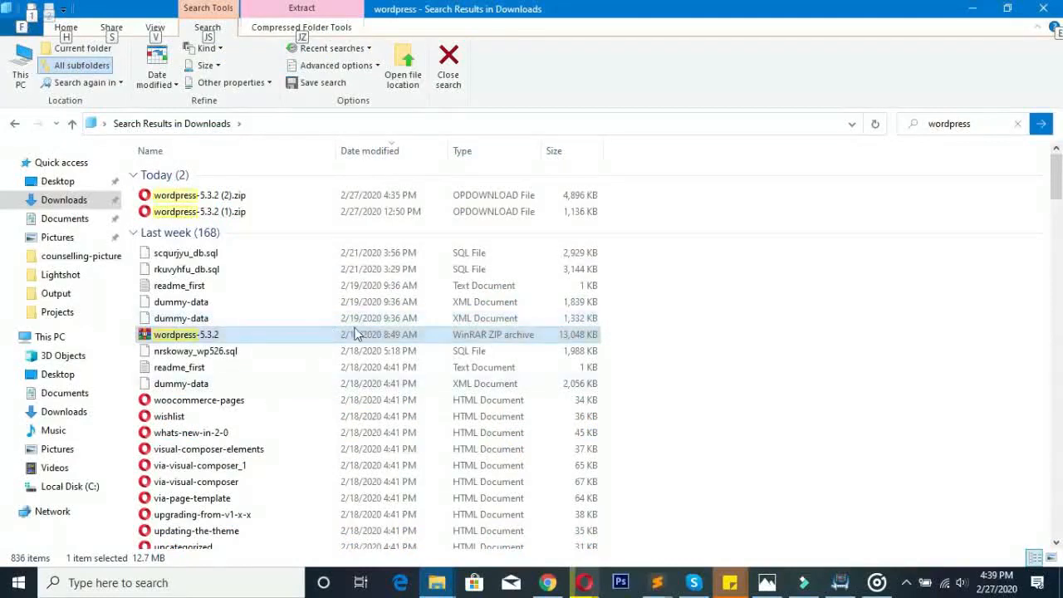
pyautogui.rightClick(256, 339)
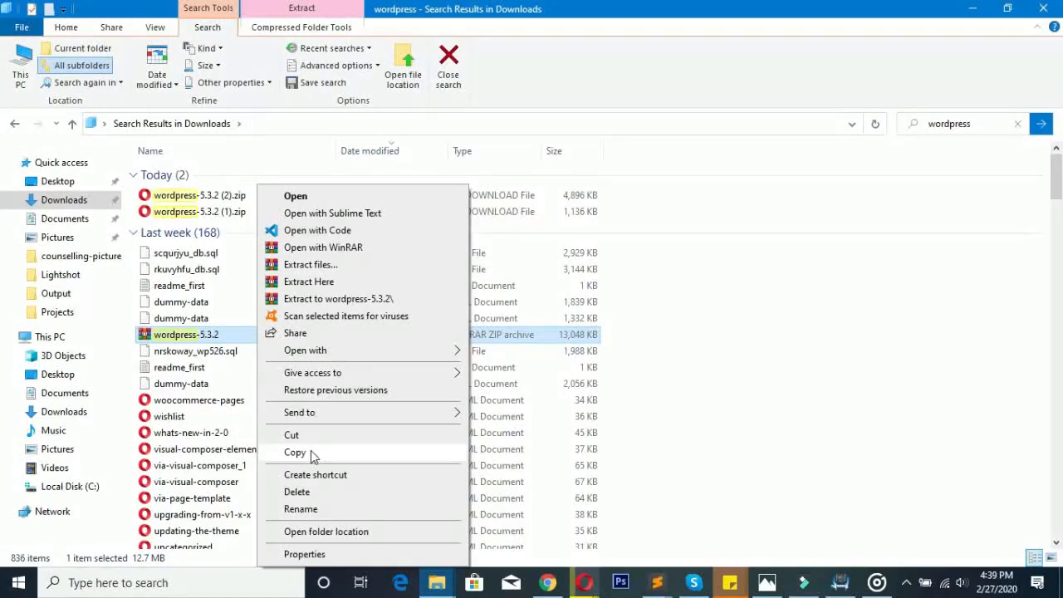
pyautogui.click(312, 455)
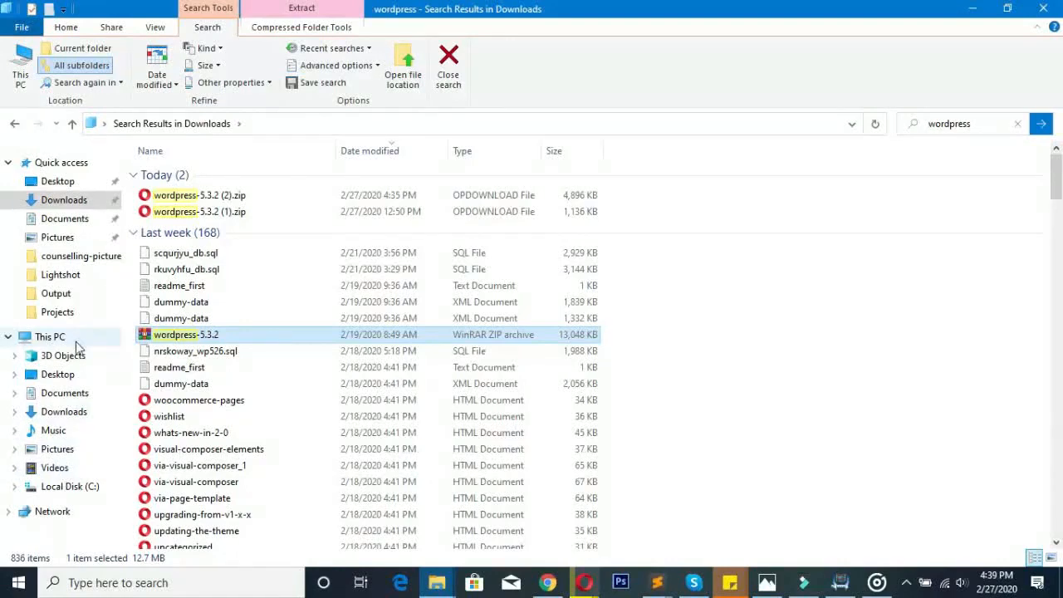
# - Navigate to C:\xampp\htdocs
pyautogui.click(79, 490)
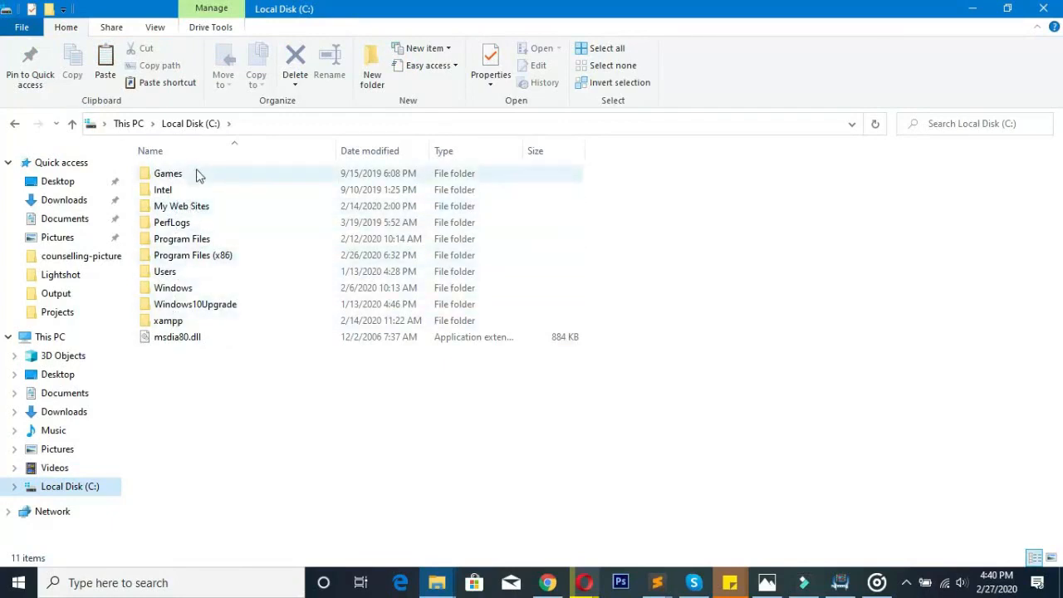
pyautogui.click(172, 323)
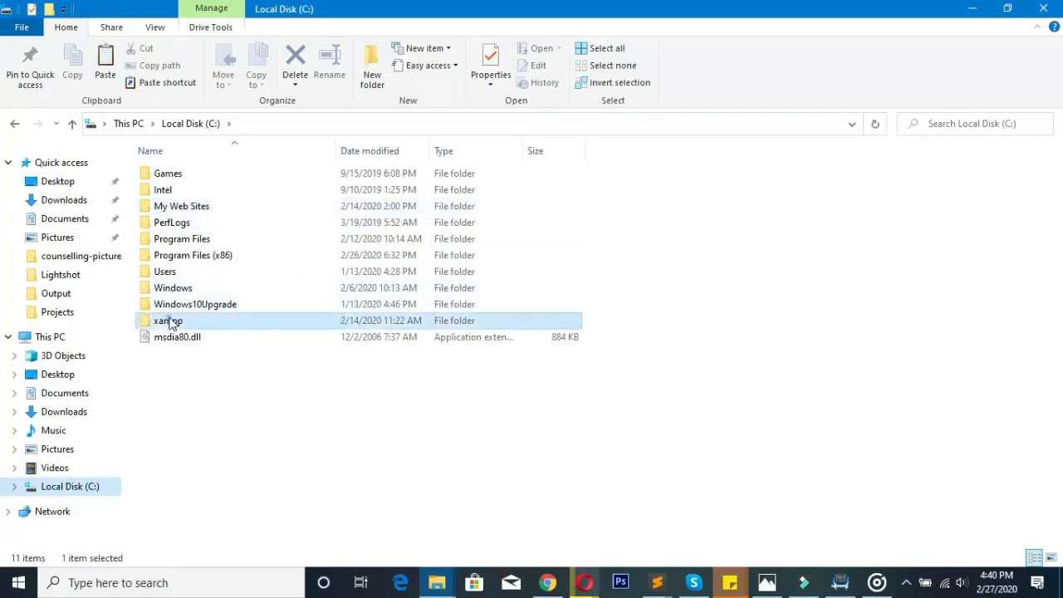
pyautogui.doubleClick(222, 325)
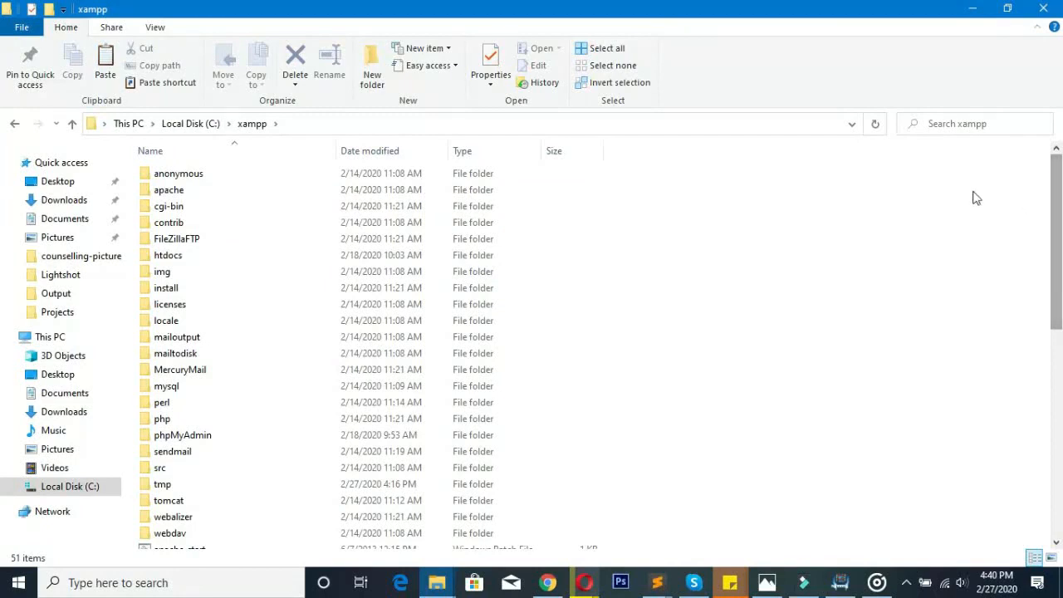
pyautogui.click(190, 257)
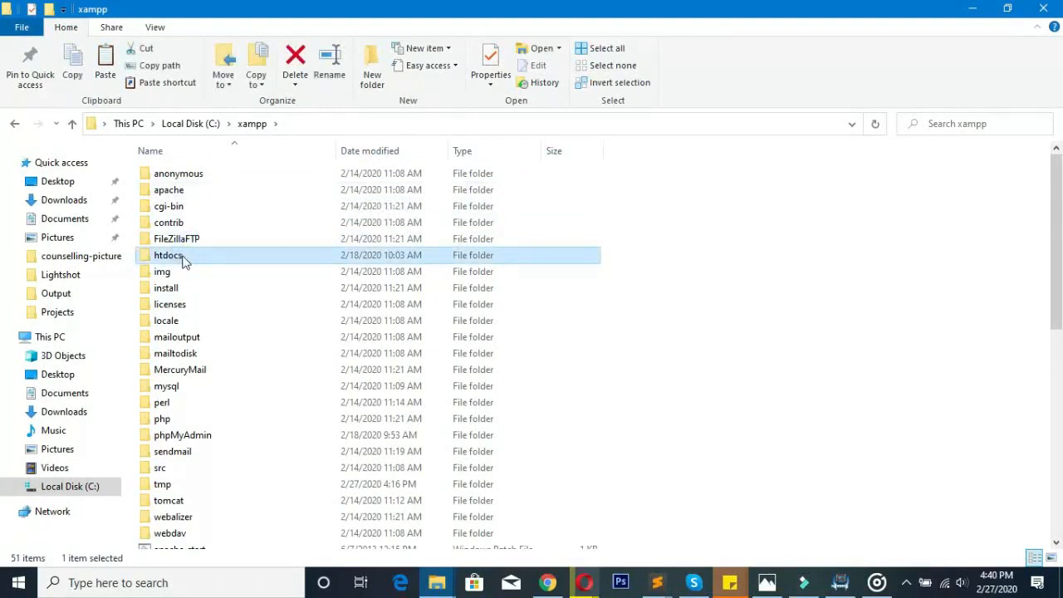
pyautogui.doubleClick(184, 258)
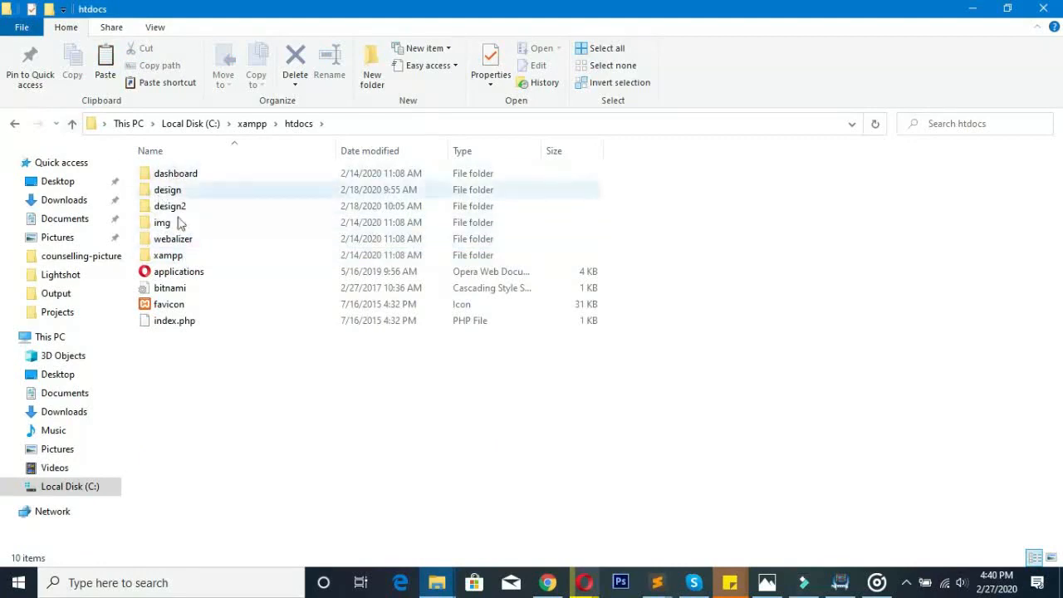
# - Paste the wordpress-5.3.2 ZIP into htdocs and refresh the folder
pyautogui.rightClick(176, 363)
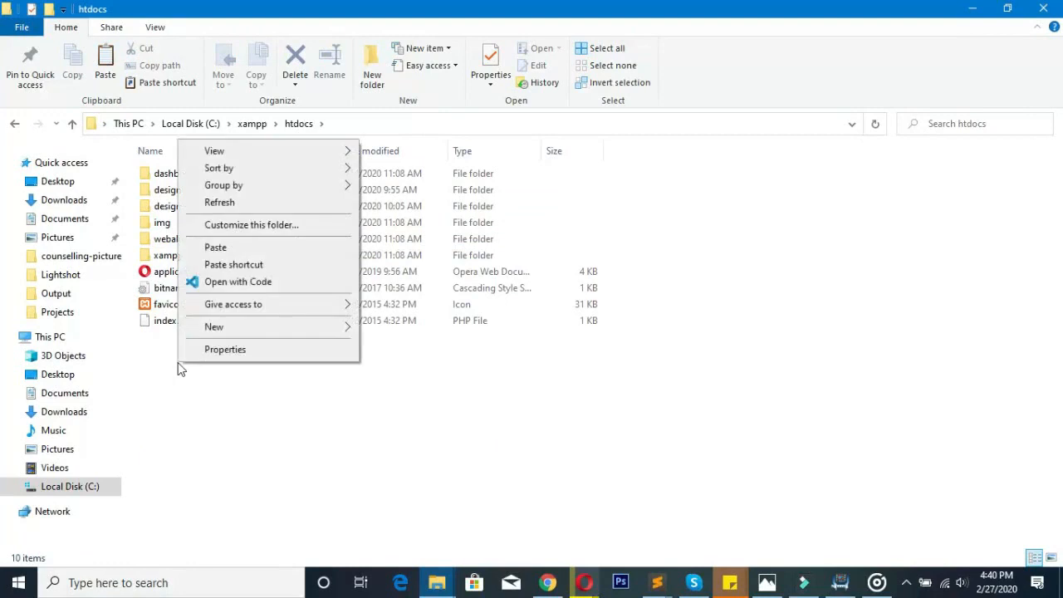
pyautogui.click(246, 248)
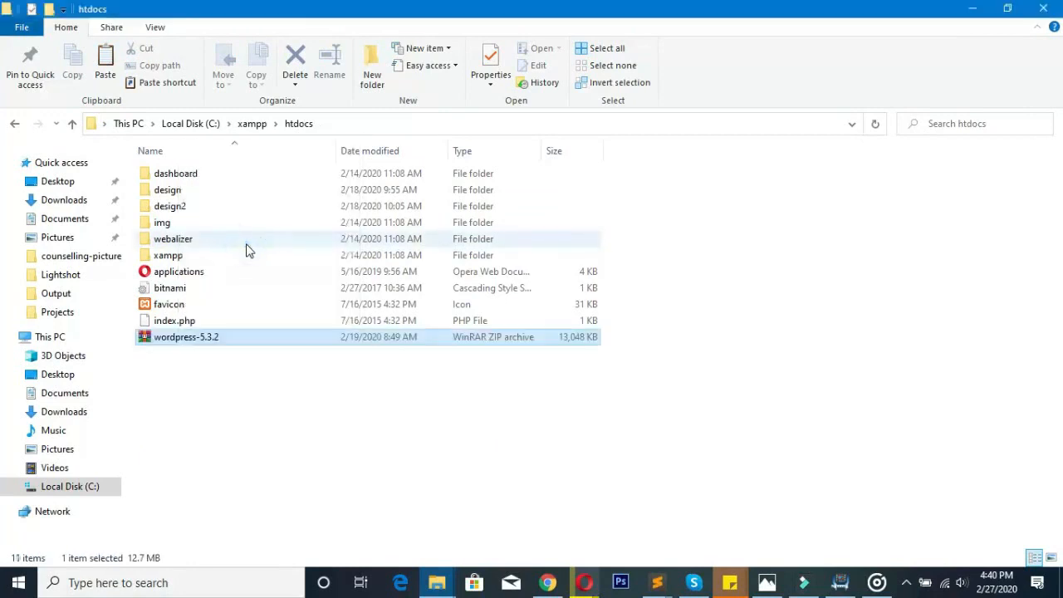
pyautogui.rightClick(339, 456)
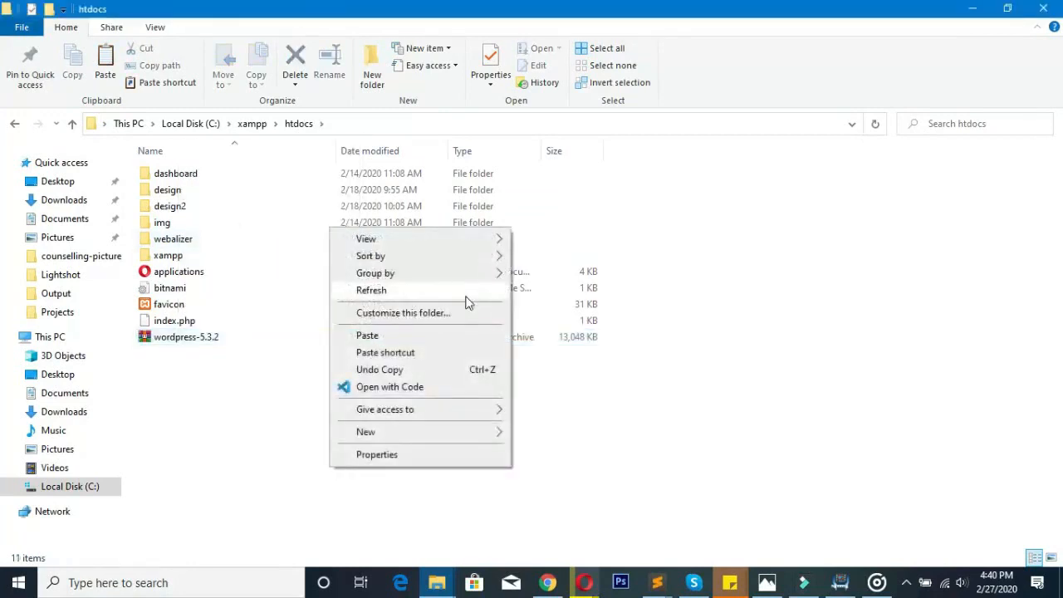
pyautogui.click(466, 297)
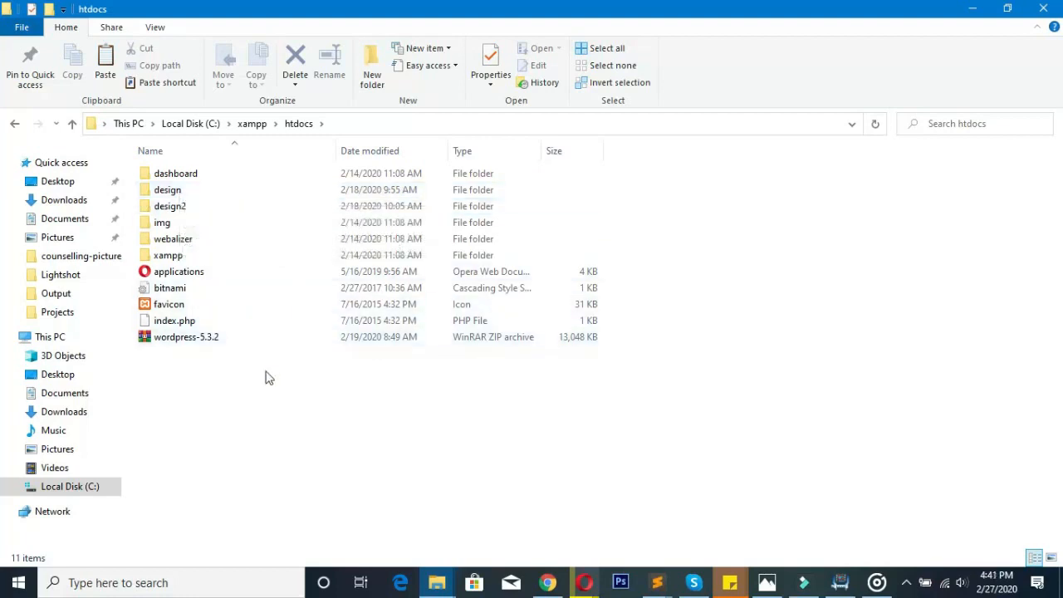
# - Look over the htdocs folders and select the pasted wordpress-5.3.2 ZIP
pyautogui.click(193, 197)
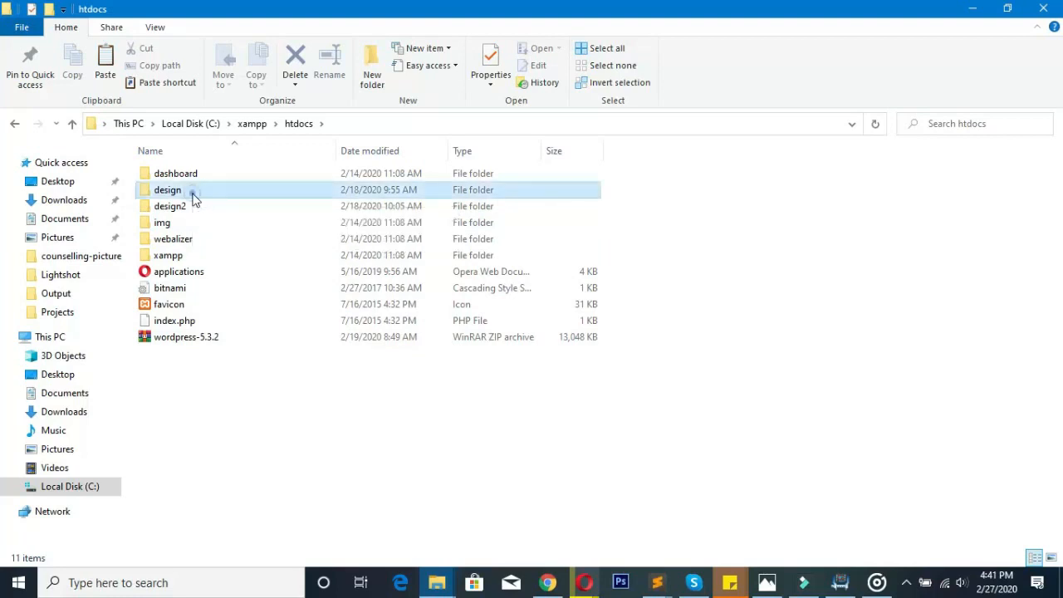
pyautogui.click(189, 205)
pyautogui.click(206, 171)
pyautogui.click(199, 205)
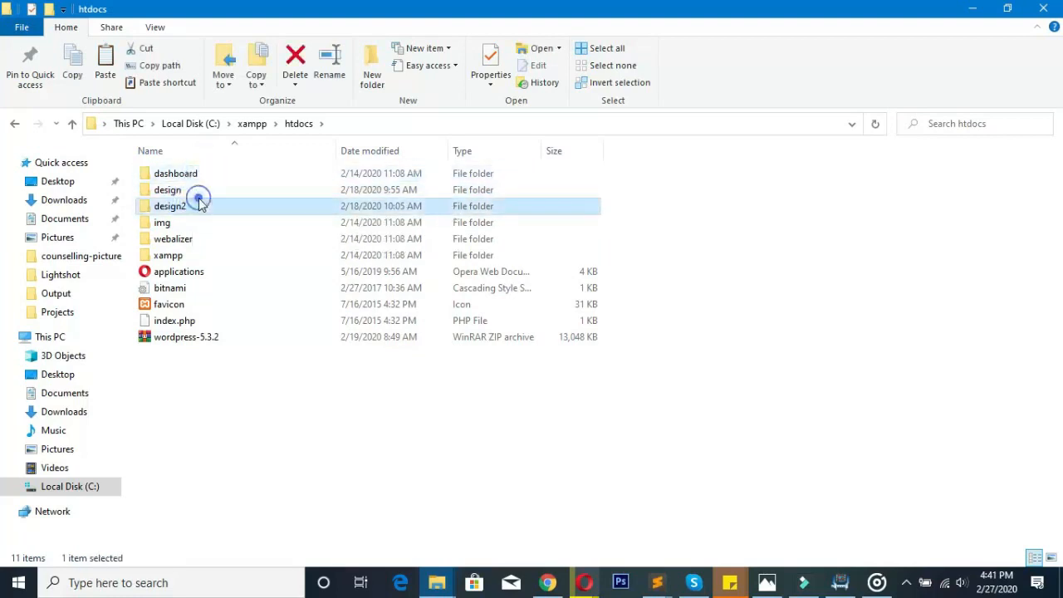
pyautogui.click(196, 191)
pyautogui.click(194, 205)
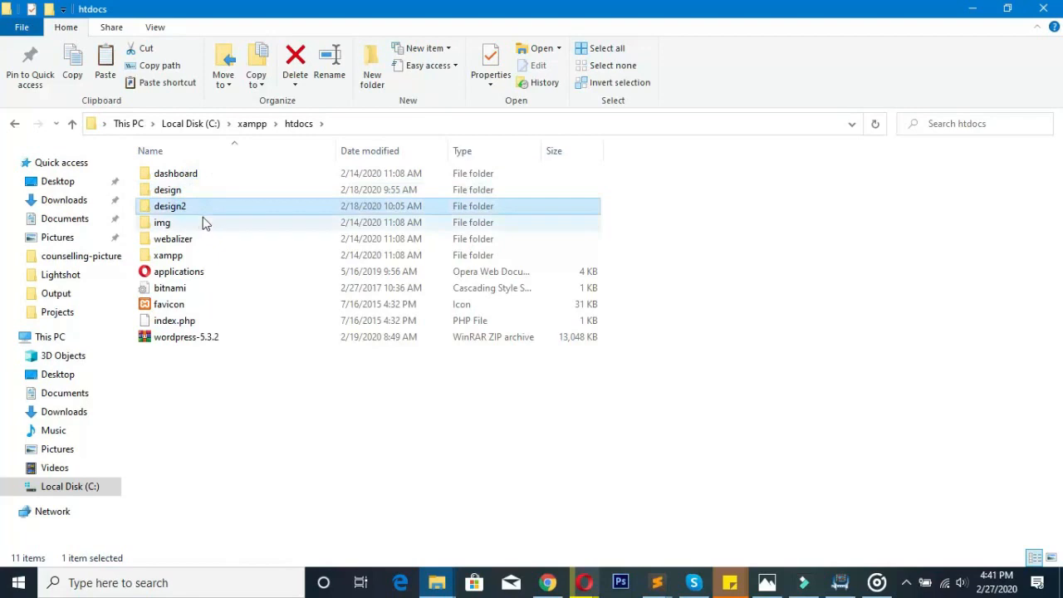
pyautogui.click(208, 338)
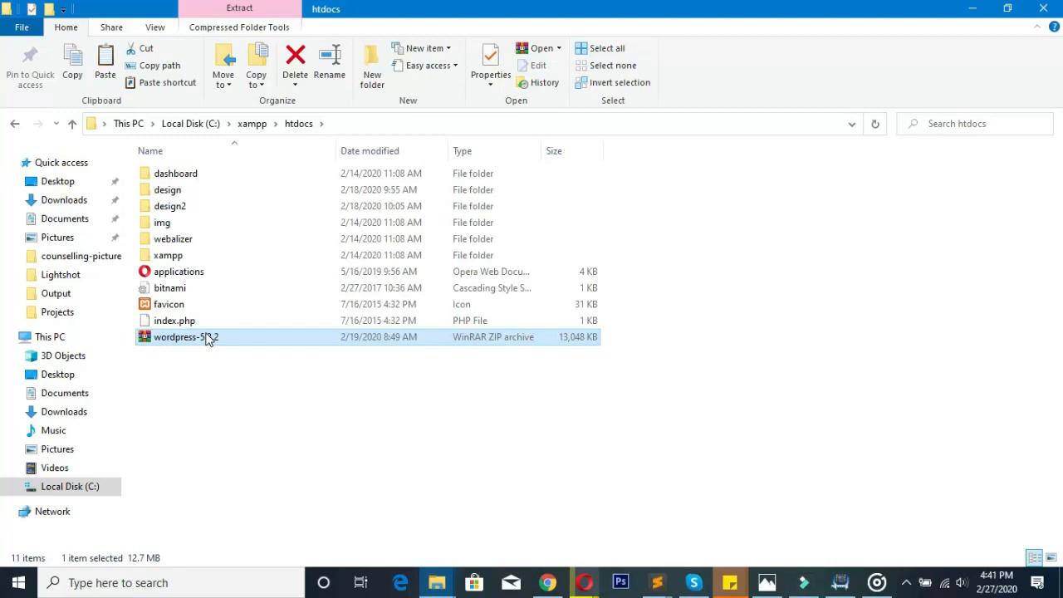
# - Extract the ZIP to a wordpress-5.3.2 folder, check its contents, and return to htdocs
pyautogui.rightClick(207, 340)
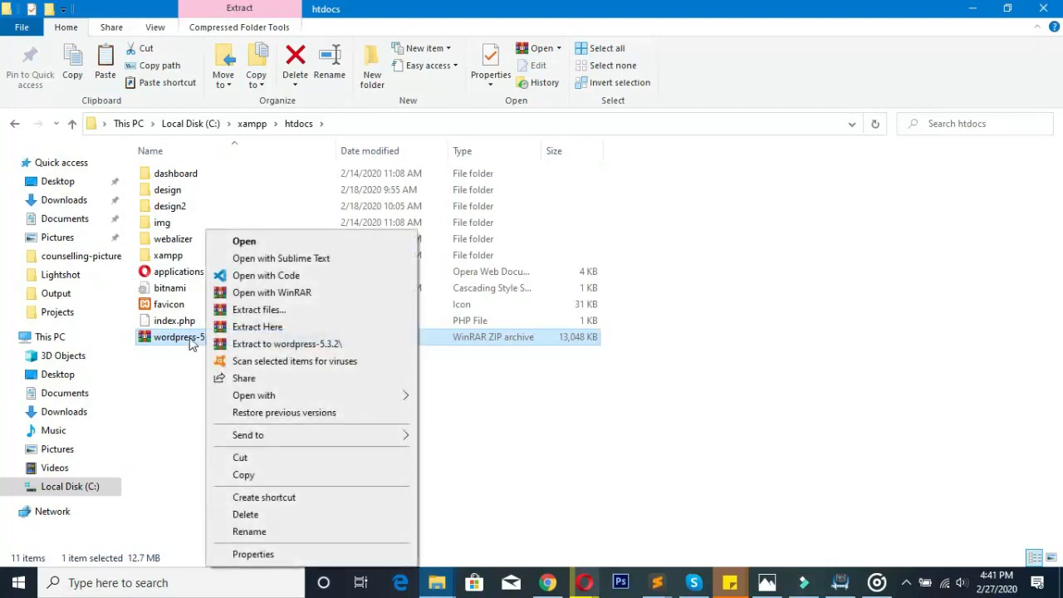
pyautogui.click(191, 341)
pyautogui.rightClick(190, 343)
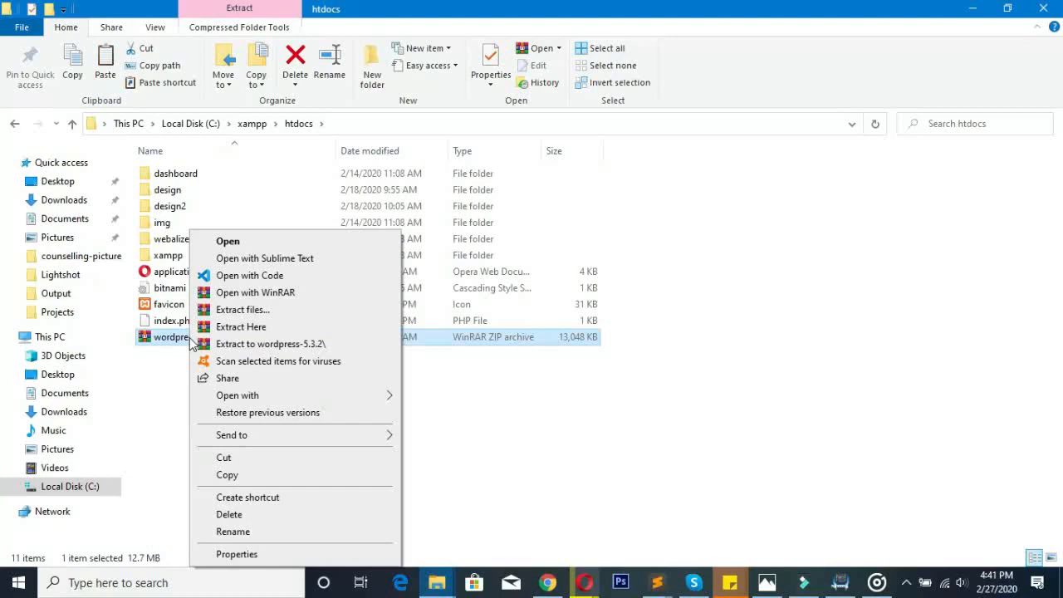
pyautogui.click(285, 346)
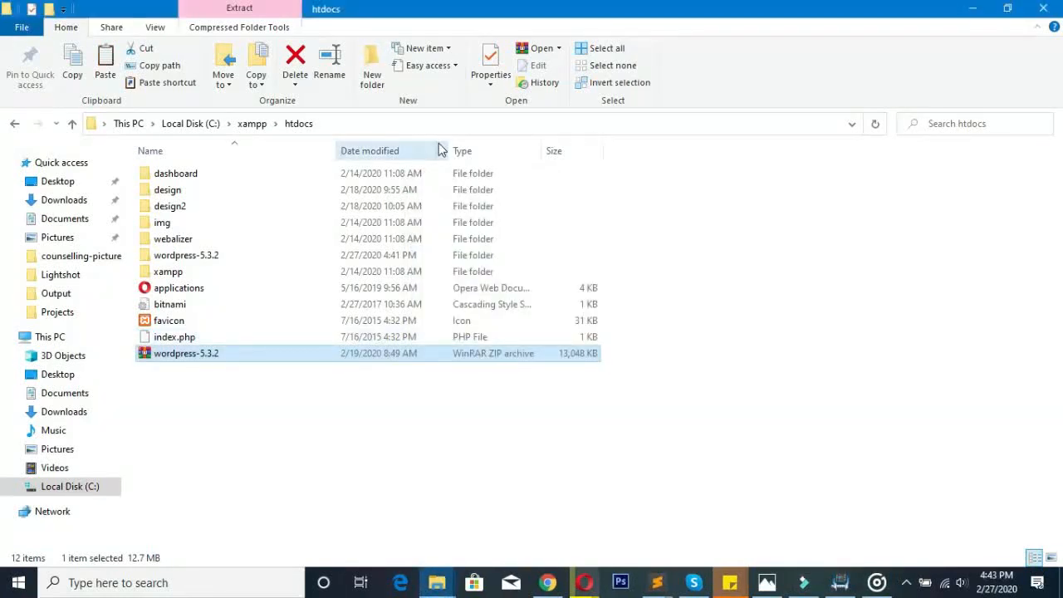
pyautogui.click(220, 264)
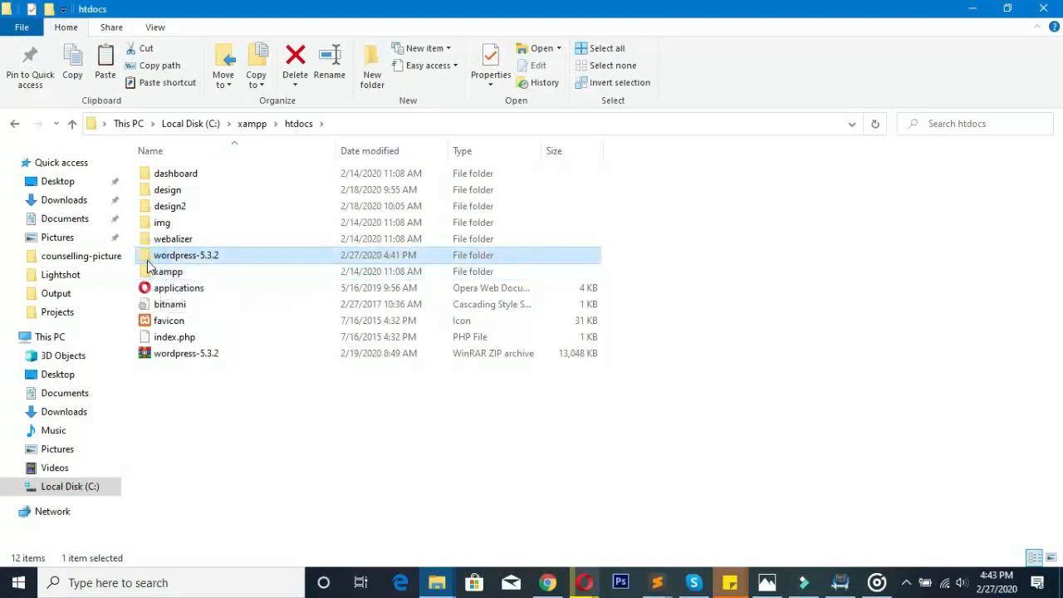
pyautogui.doubleClick(147, 258)
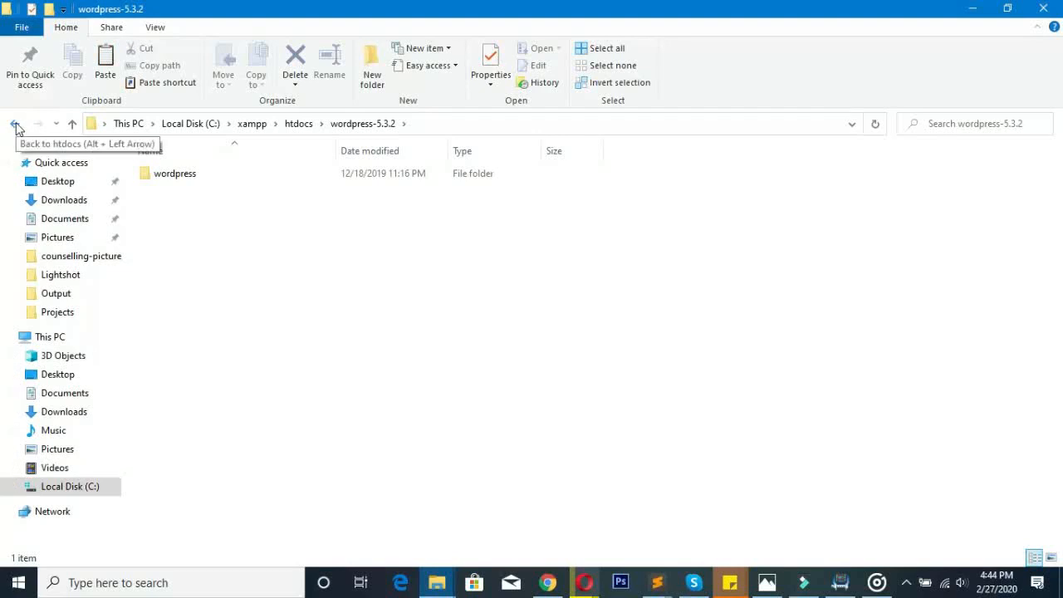
pyautogui.click(15, 124)
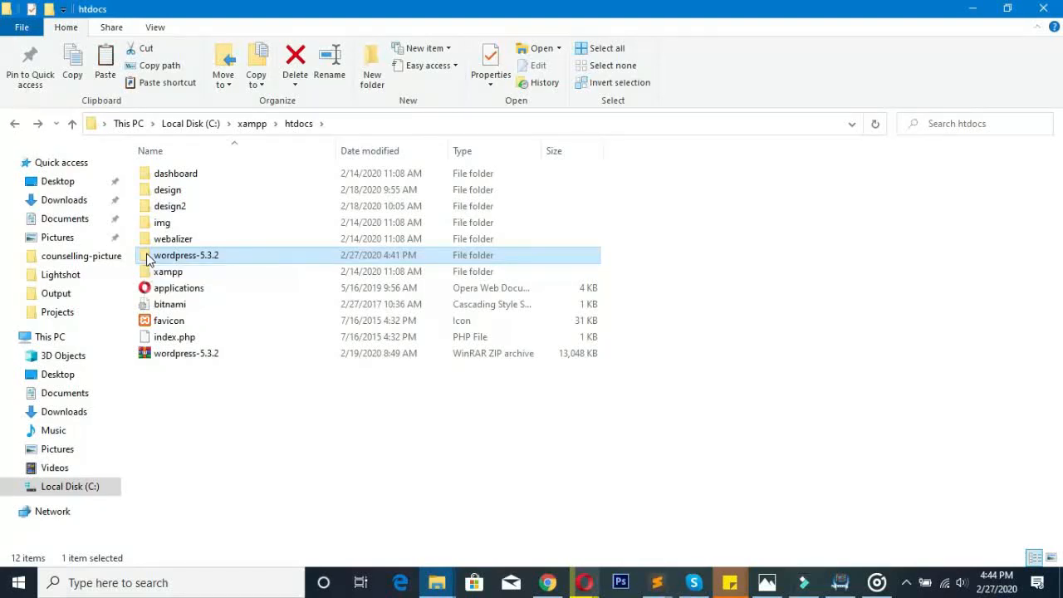
# - Rename the wordpress-5.3.2 folder to 'myfirstwebsite'
pyautogui.rightClick(148, 259)
pyautogui.click(241, 534)
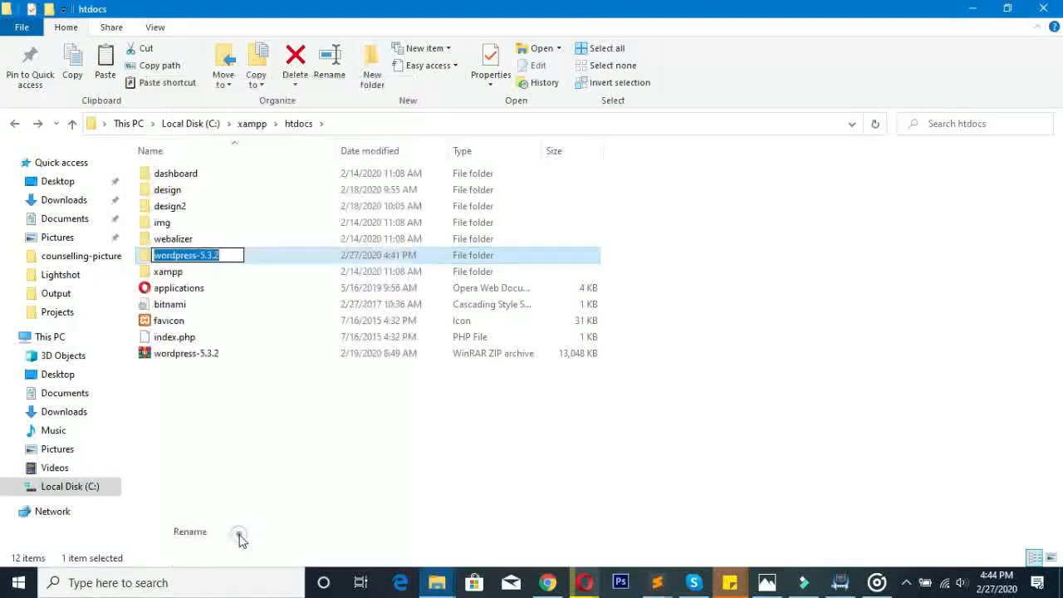
pyautogui.write('my')
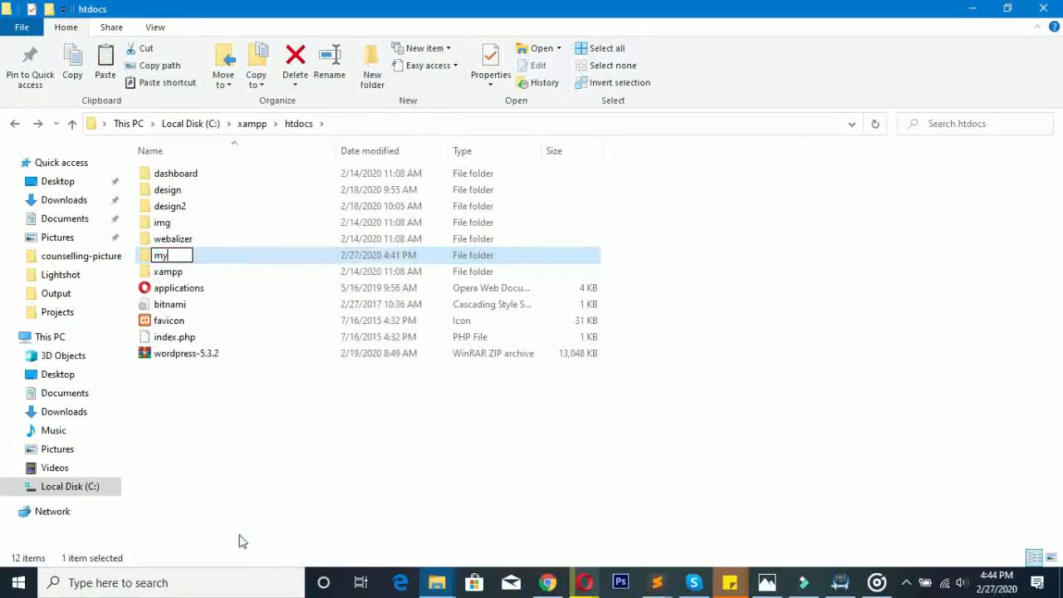
pyautogui.write('firstwebsitw')
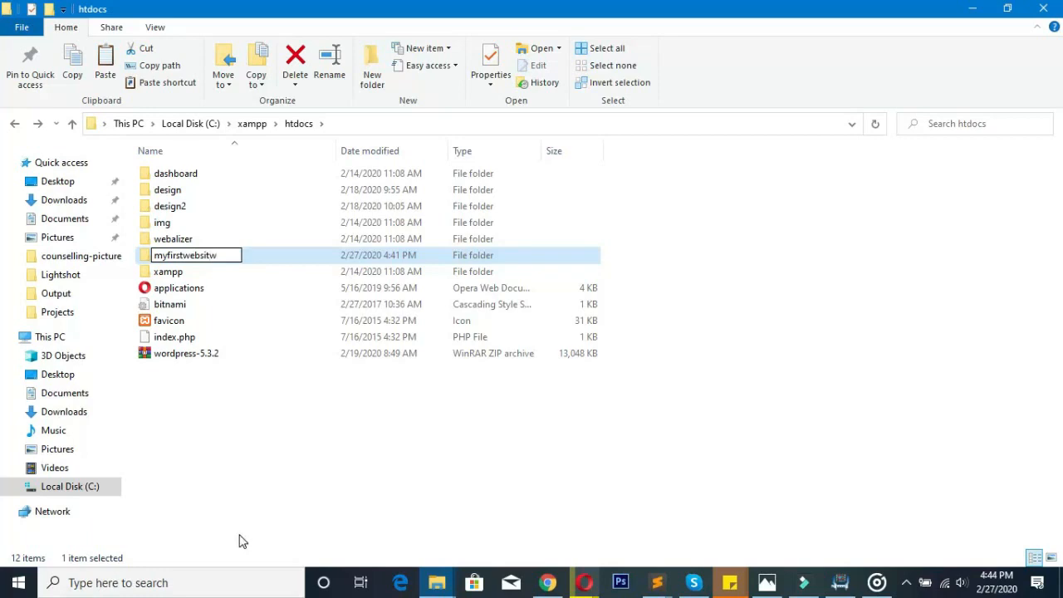
pyautogui.press('BackSpace')
pyautogui.write('e')
pyautogui.write('-')
pyautogui.press('BackSpace')
pyautogui.press('Return')
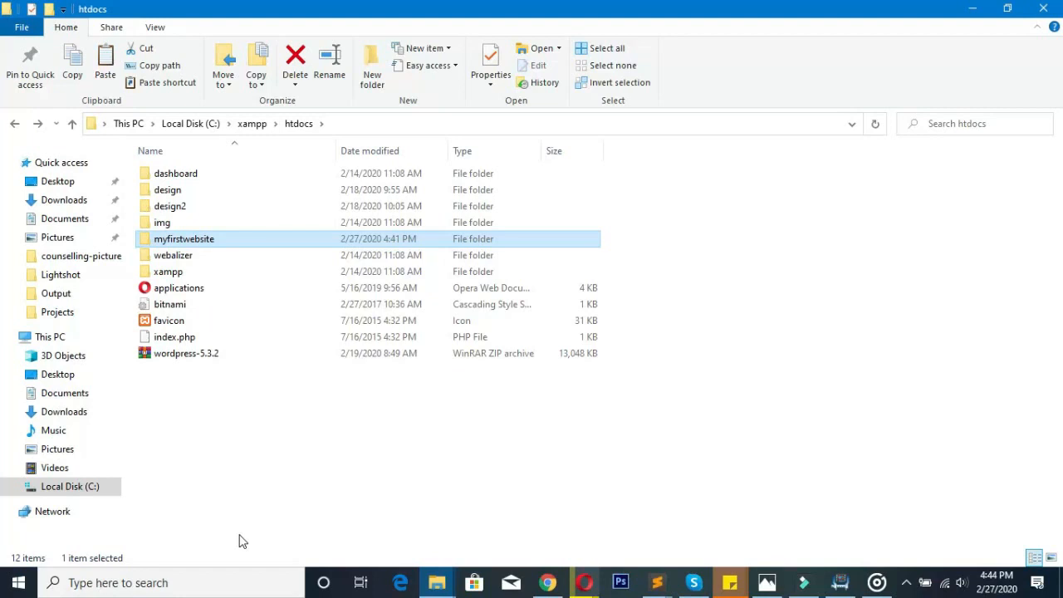
# - Cut all 19 WordPress files inside myfirstwebsite\wordpress
pyautogui.doubleClick(152, 240)
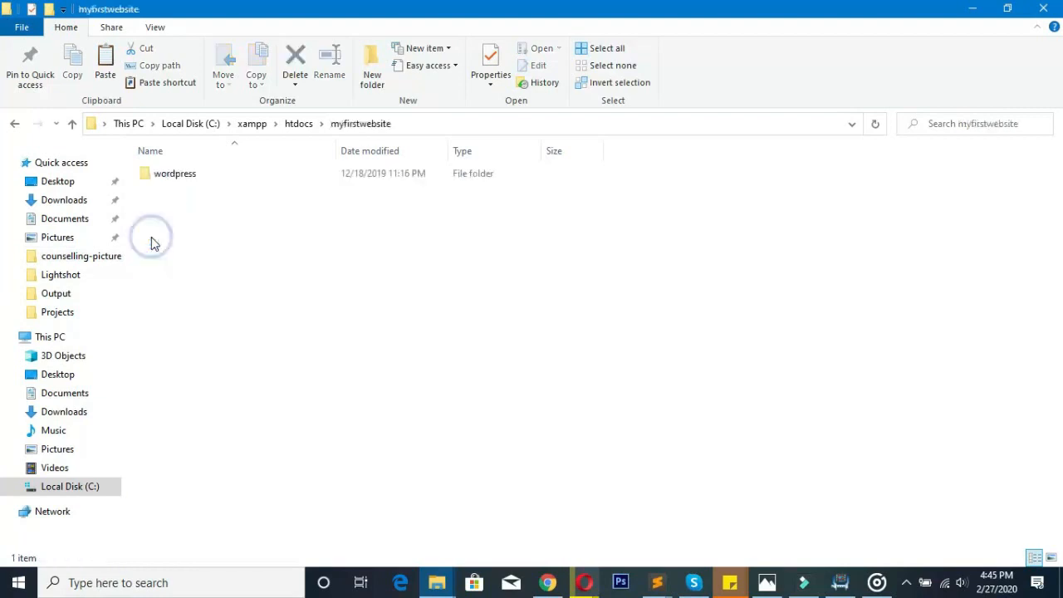
pyautogui.click(147, 177)
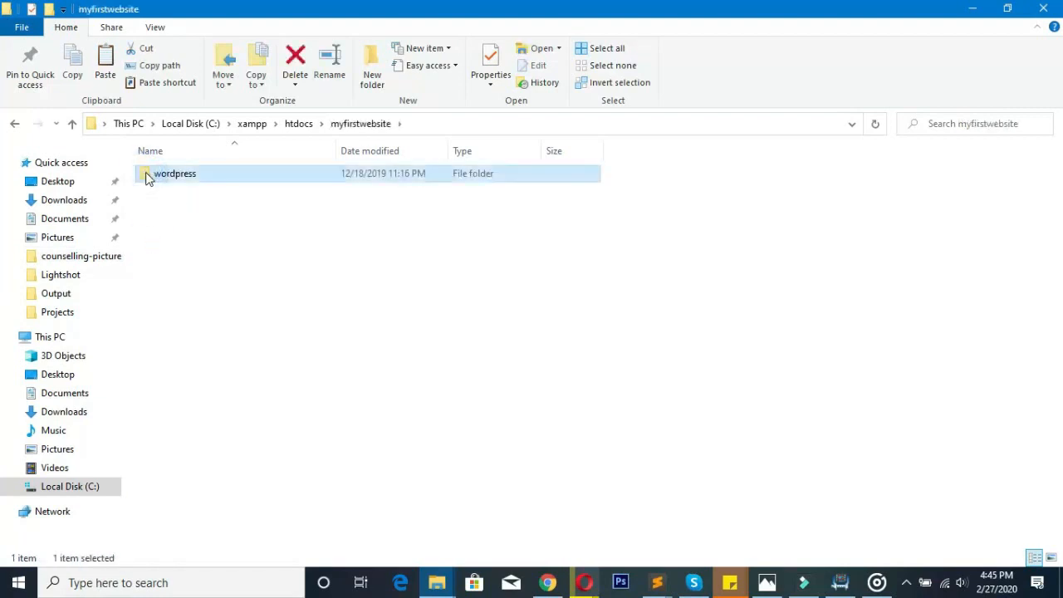
pyautogui.doubleClick(147, 177)
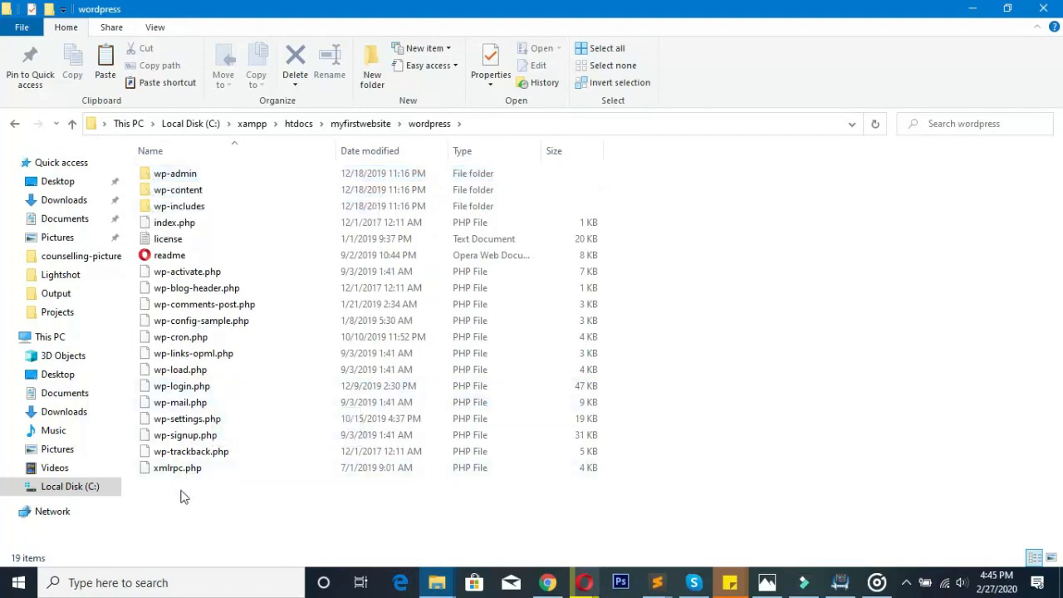
pyautogui.moveTo(179, 492); pyautogui.dragTo(166, 173)
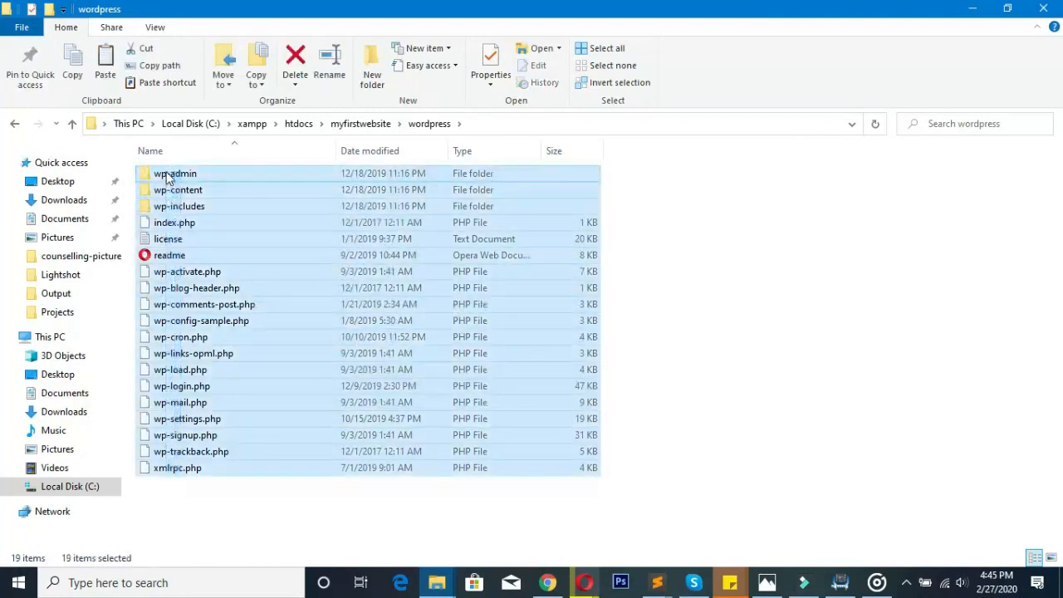
pyautogui.rightClick(166, 174)
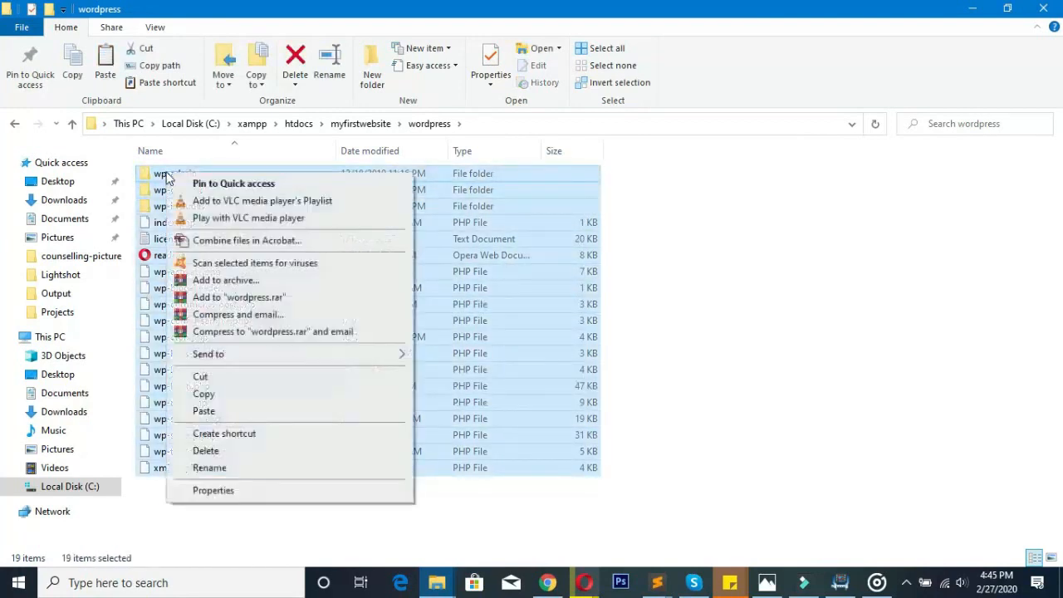
pyautogui.click(203, 377)
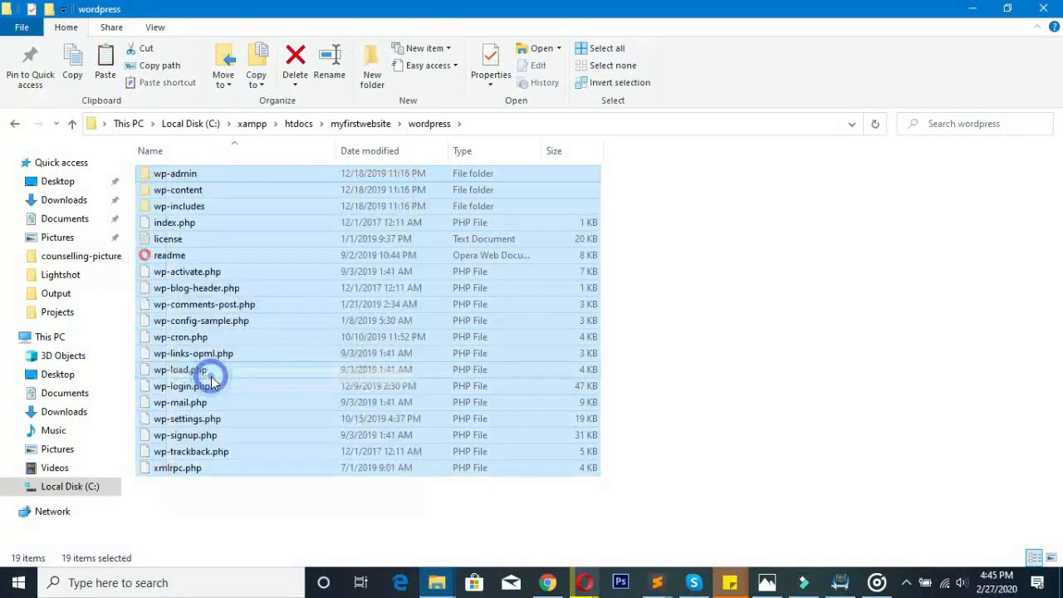
# - Paste the cut WordPress files directly into the myfirstwebsite folder
pyautogui.click(15, 124)
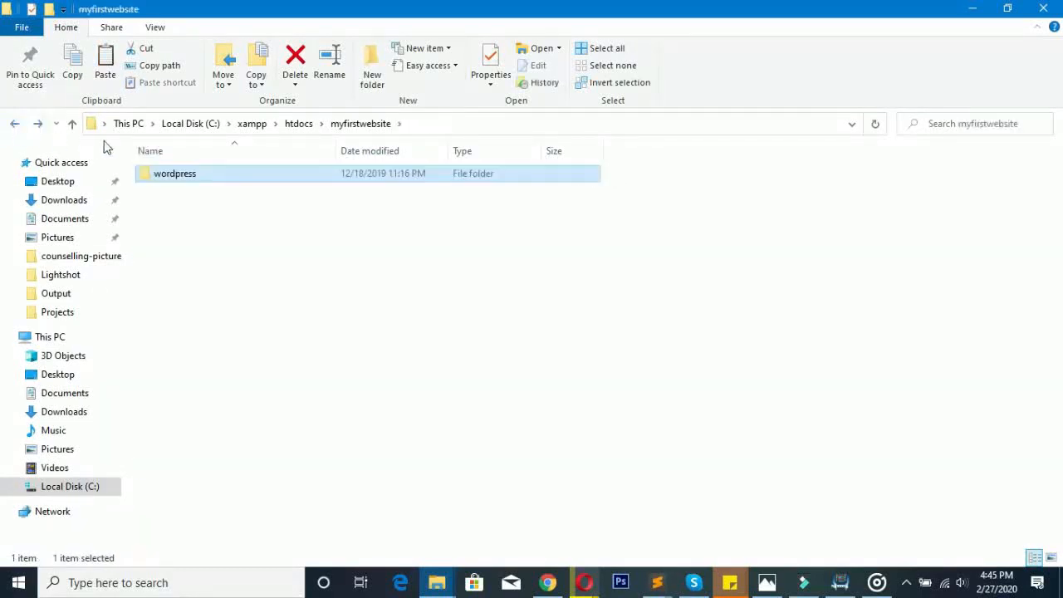
pyautogui.moveTo(176, 244); pyautogui.dragTo(390, 323)
pyautogui.click(197, 259)
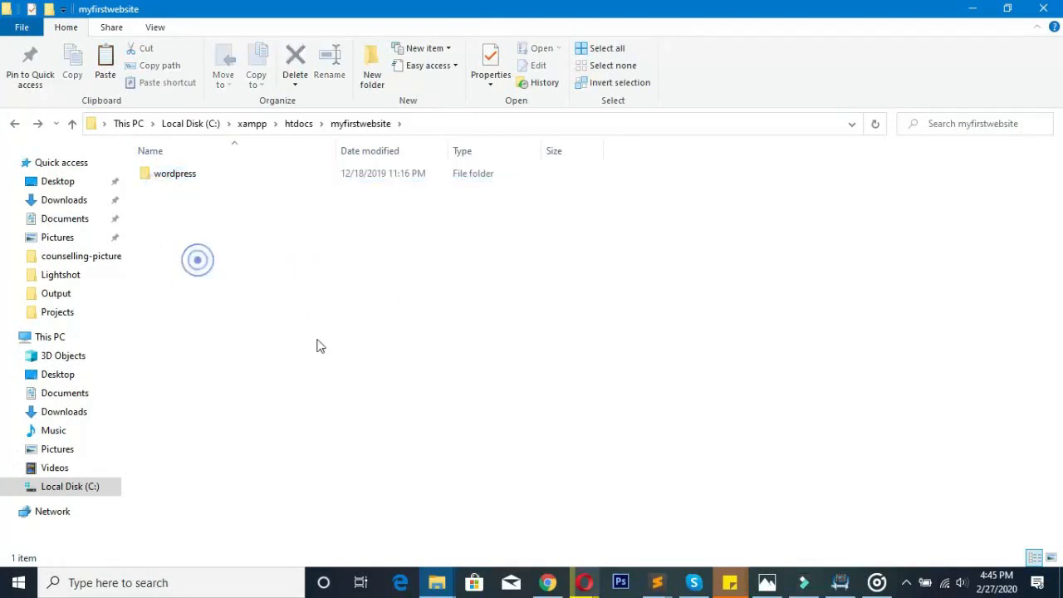
pyautogui.click(298, 123)
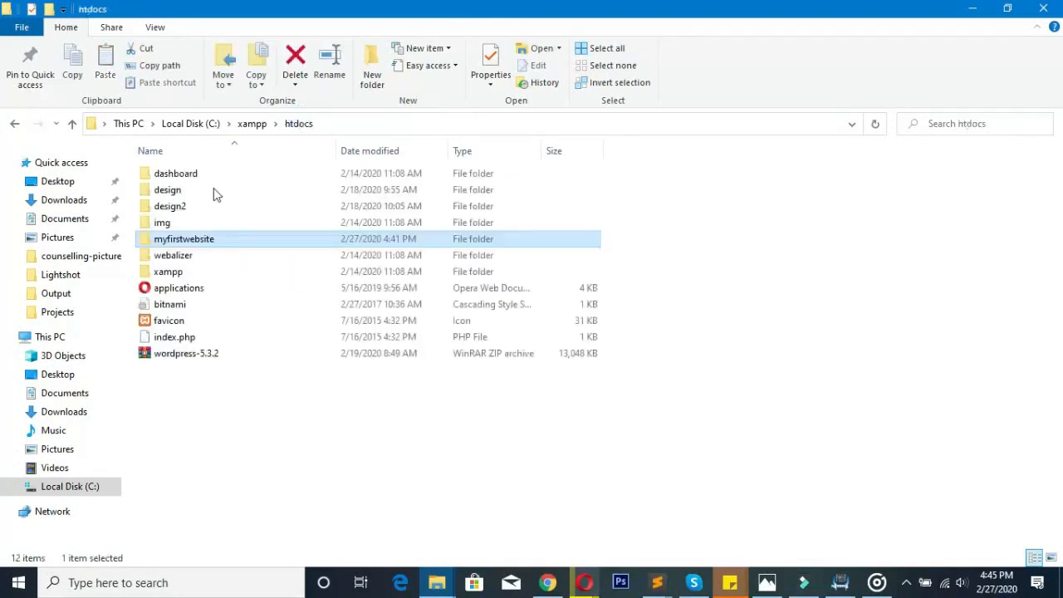
pyautogui.doubleClick(181, 240)
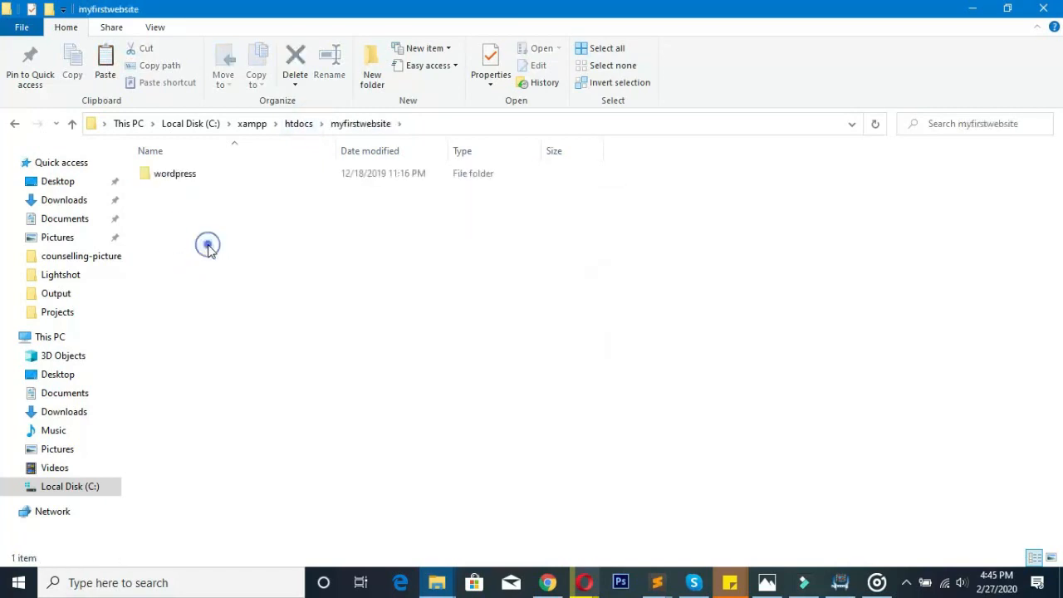
pyautogui.moveTo(203, 238); pyautogui.dragTo(291, 316)
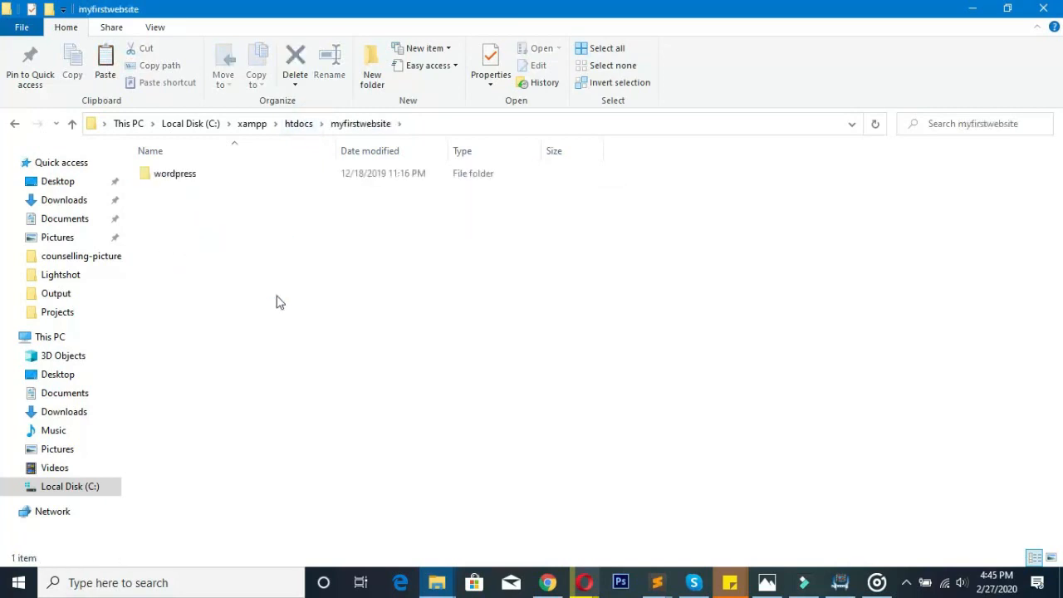
pyautogui.rightClick(196, 251)
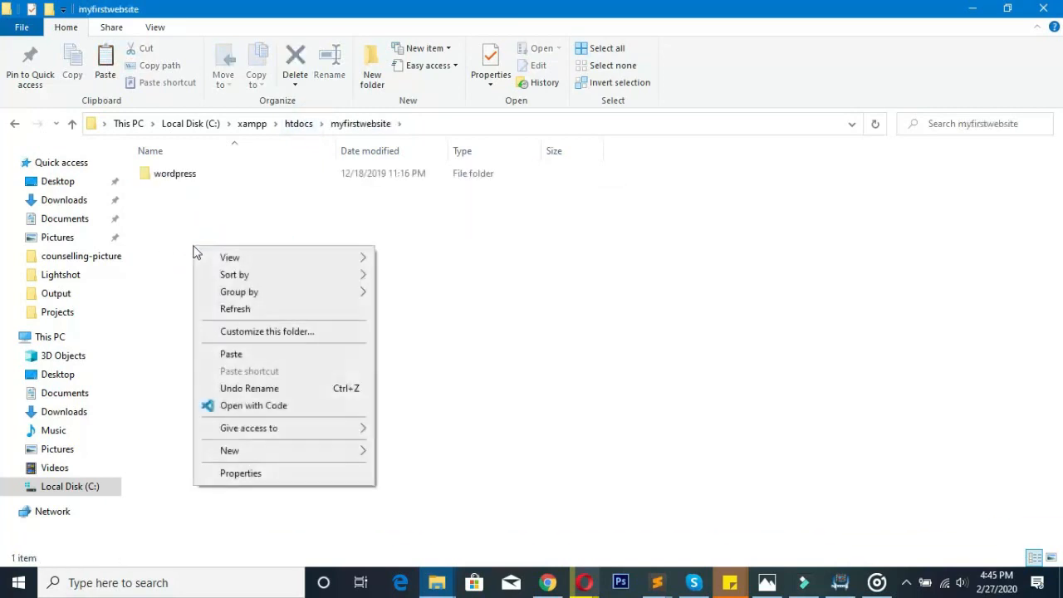
pyautogui.click(248, 355)
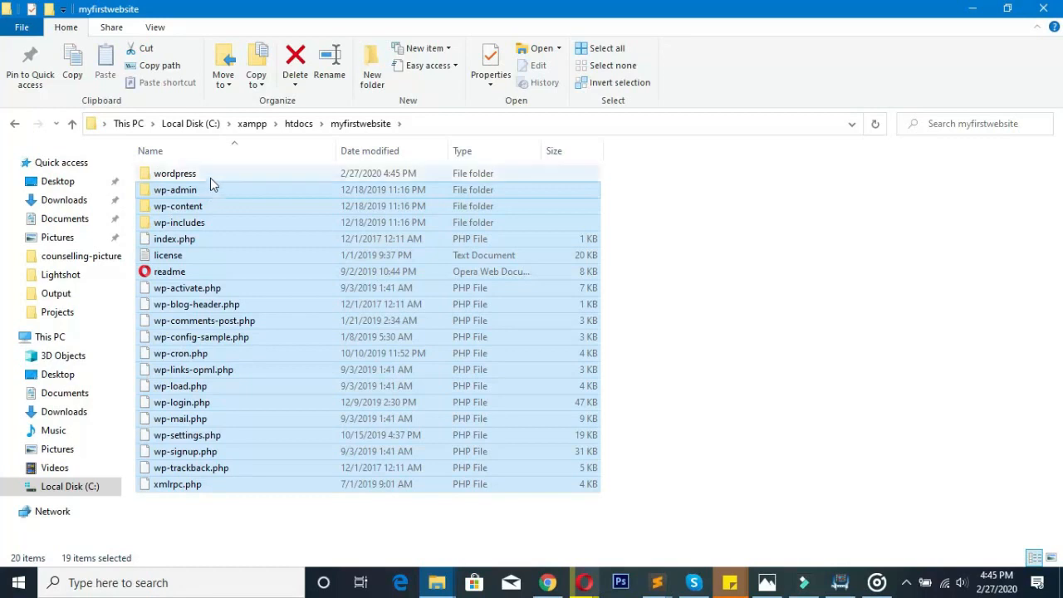
# - Delete the empty wordpress folder and refresh the folder listing
pyautogui.rightClick(719, 224)
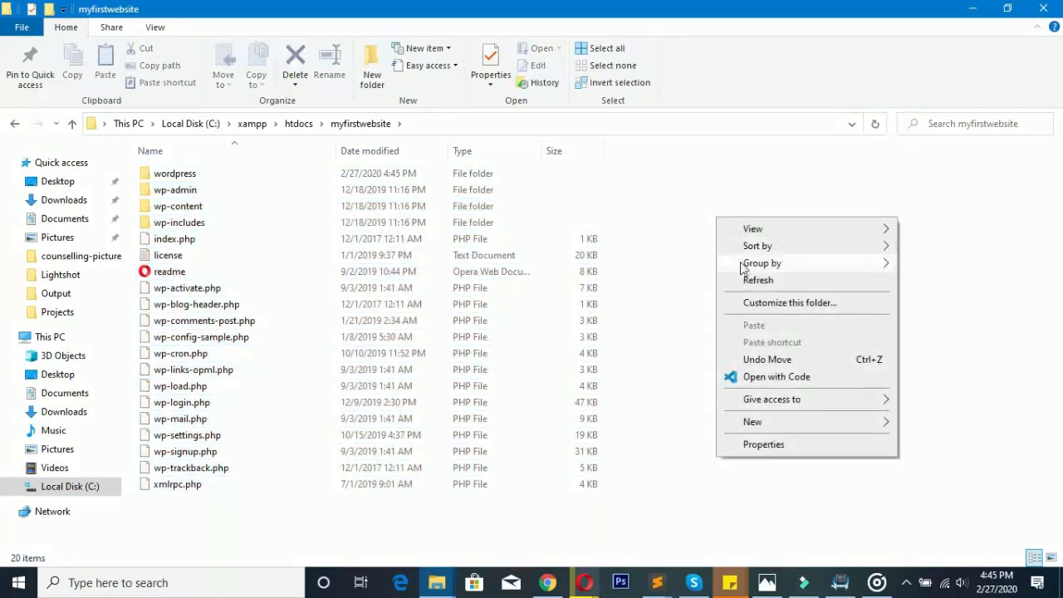
pyautogui.click(218, 174)
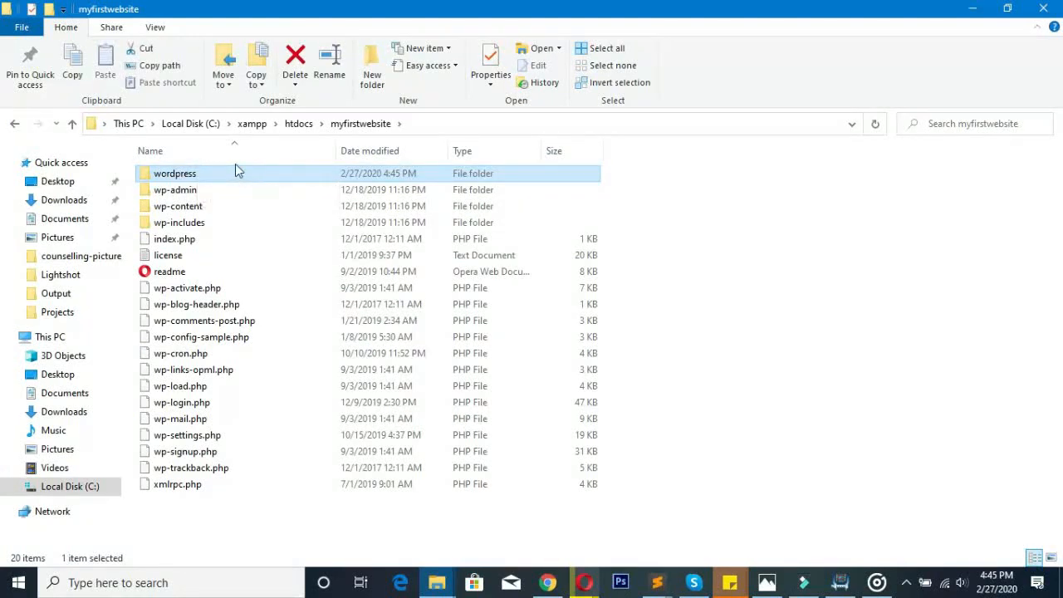
pyautogui.press('Delete')
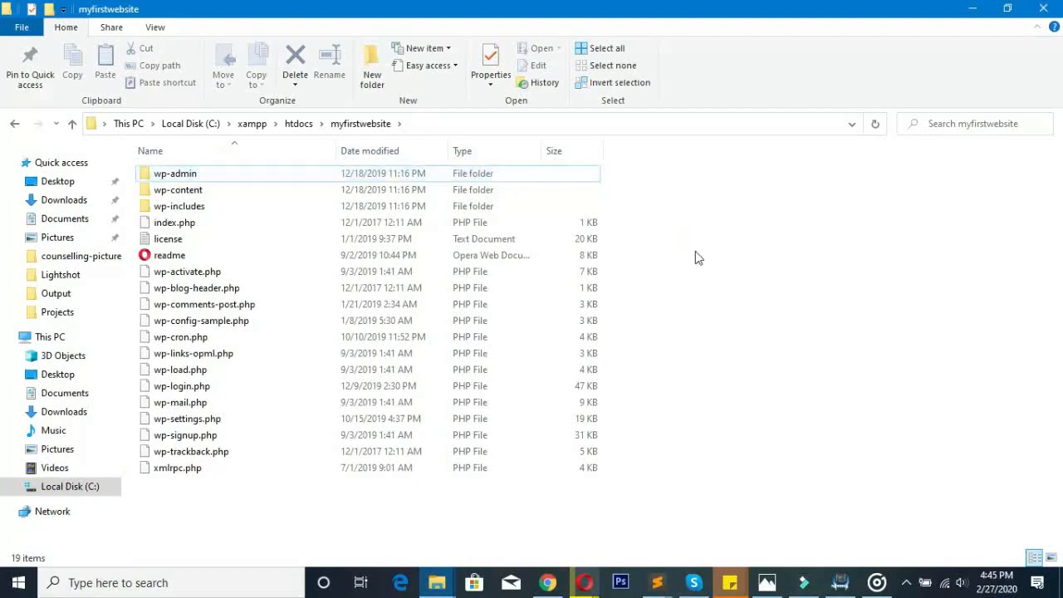
pyautogui.rightClick(696, 253)
pyautogui.rightClick(710, 313)
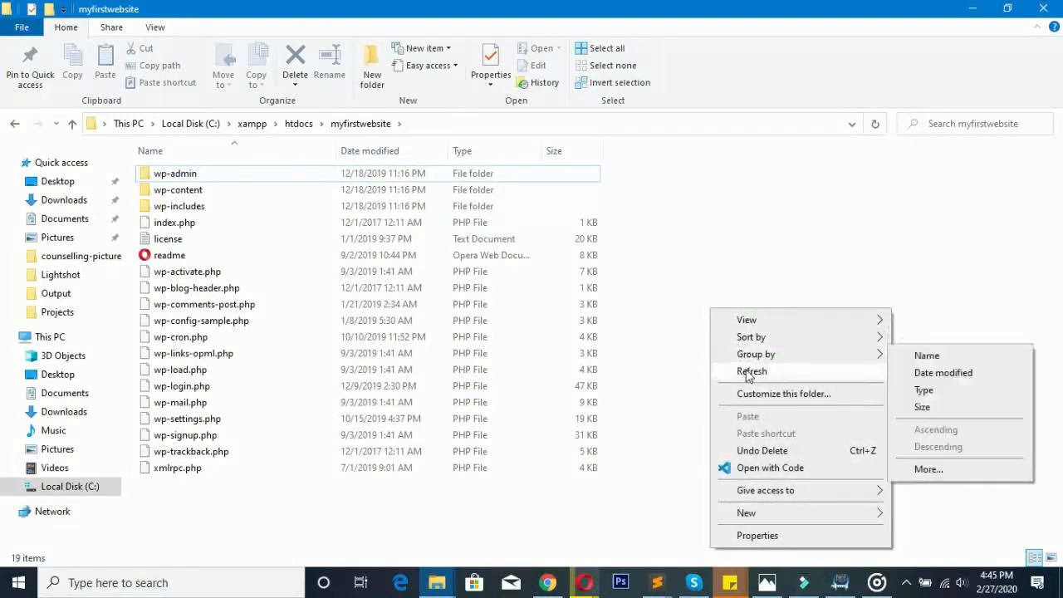
pyautogui.click(747, 372)
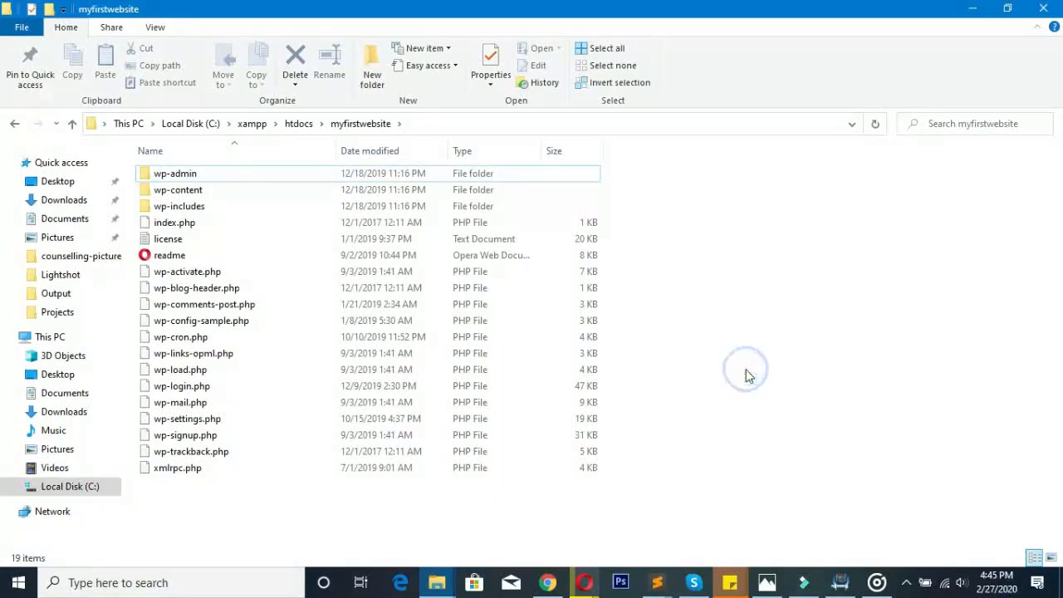
# - Reopen myfirstwebsite from htdocs to confirm it holds the WordPress files directly
pyautogui.click(15, 129)
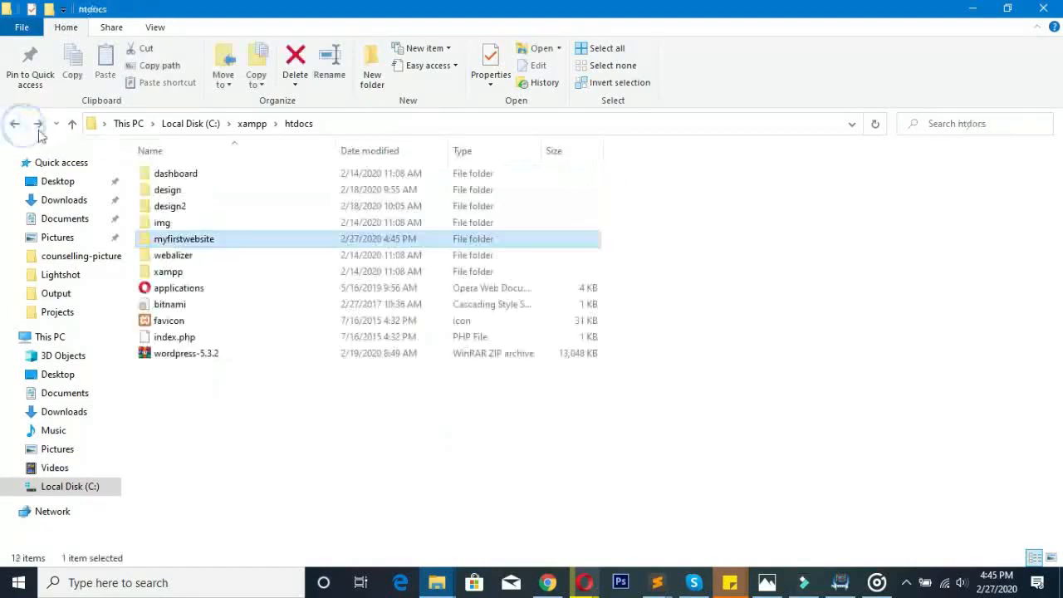
pyautogui.doubleClick(184, 238)
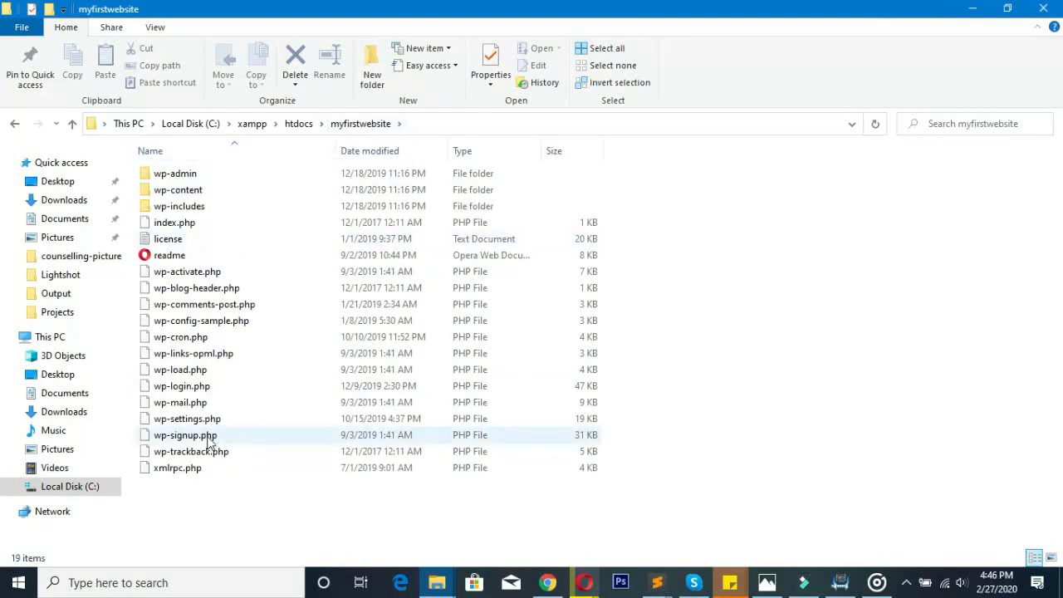
pyautogui.click(298, 123)
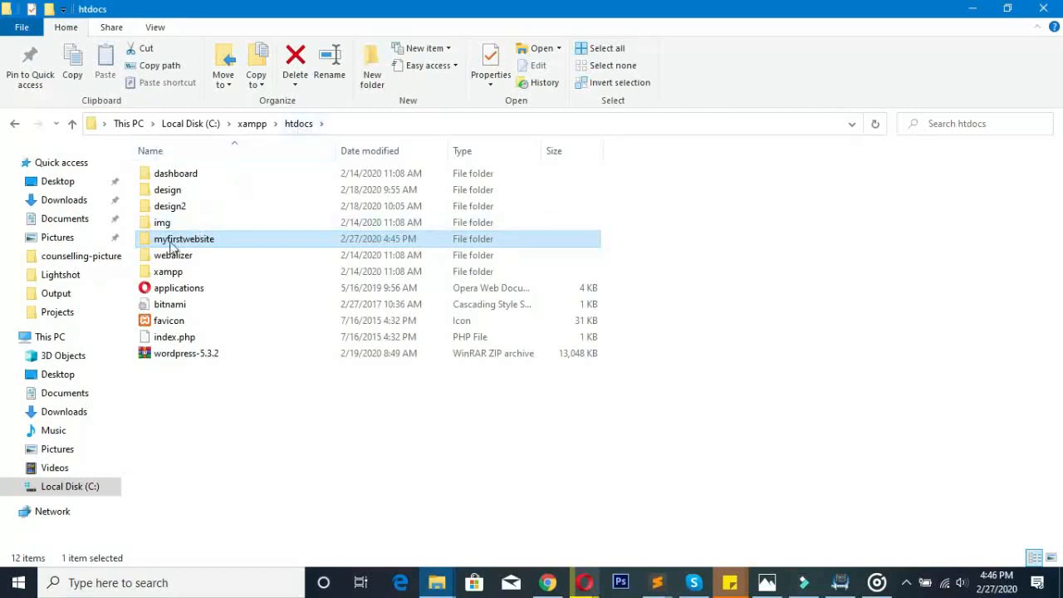
pyautogui.moveTo(170, 247)
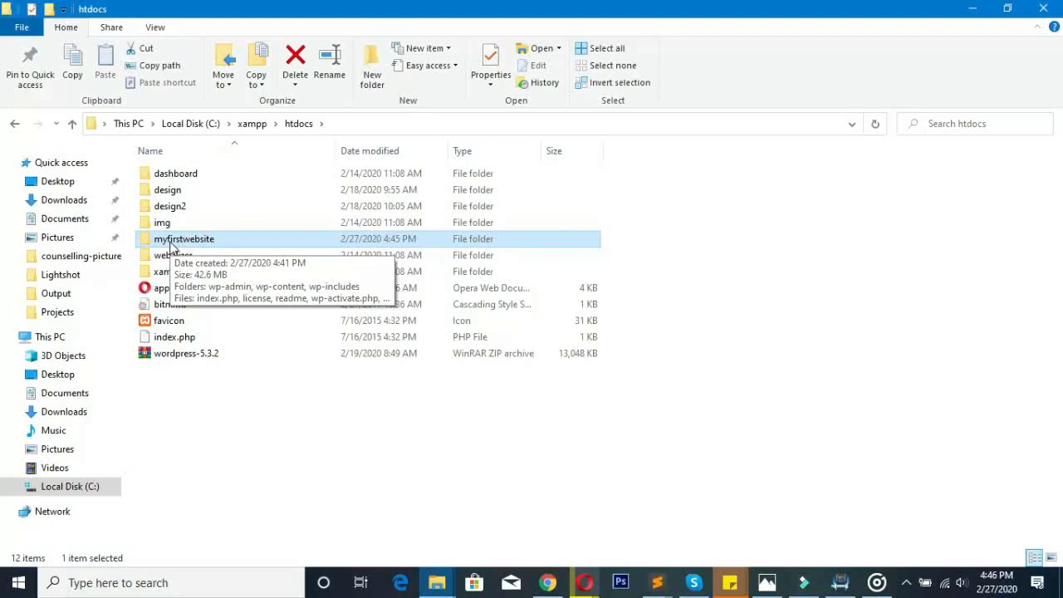
pyautogui.doubleClick(145, 242)
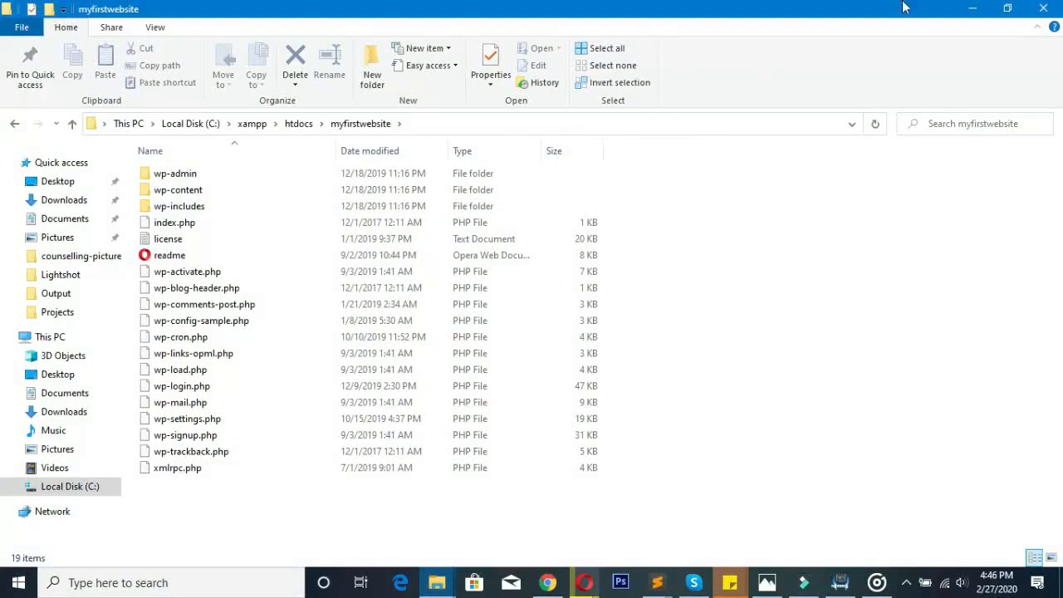
# - Bring Opera forward on the phpMyAdmin tab and enter localhost/ as its address
pyautogui.click(973, 8)
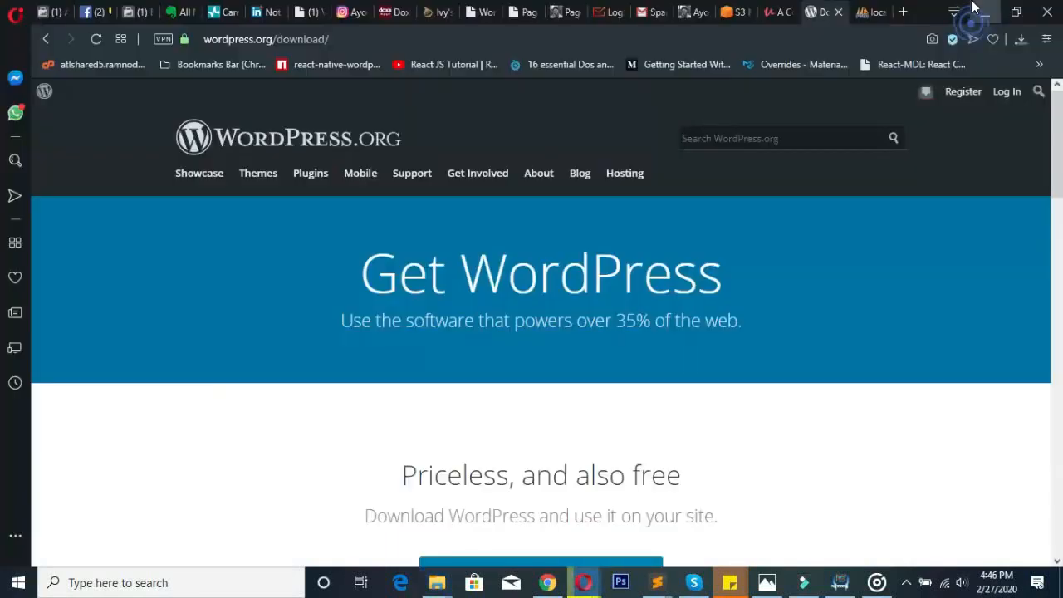
pyautogui.click(874, 11)
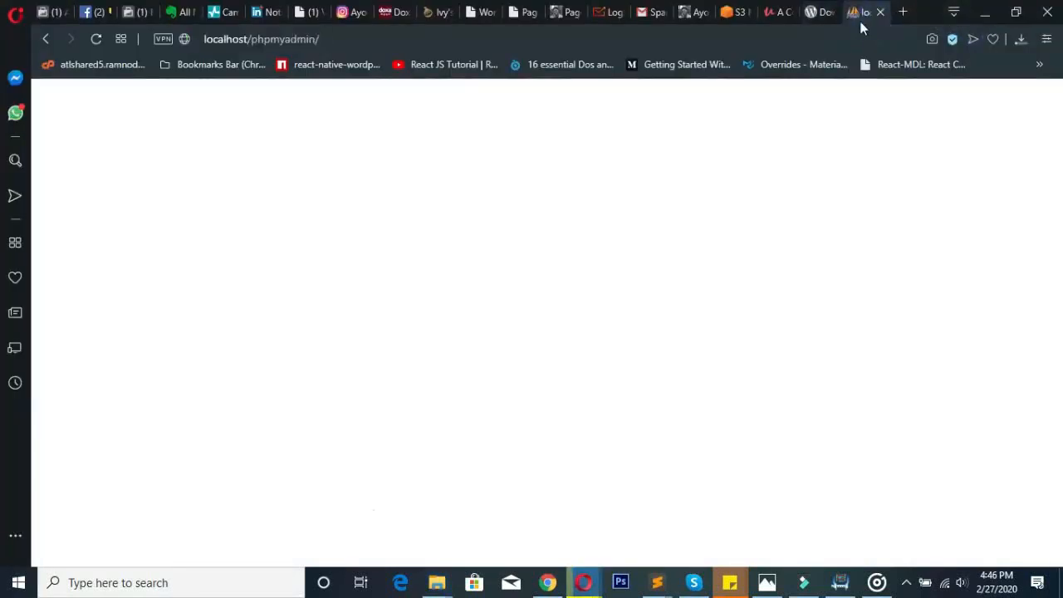
pyautogui.press('BackSpace')
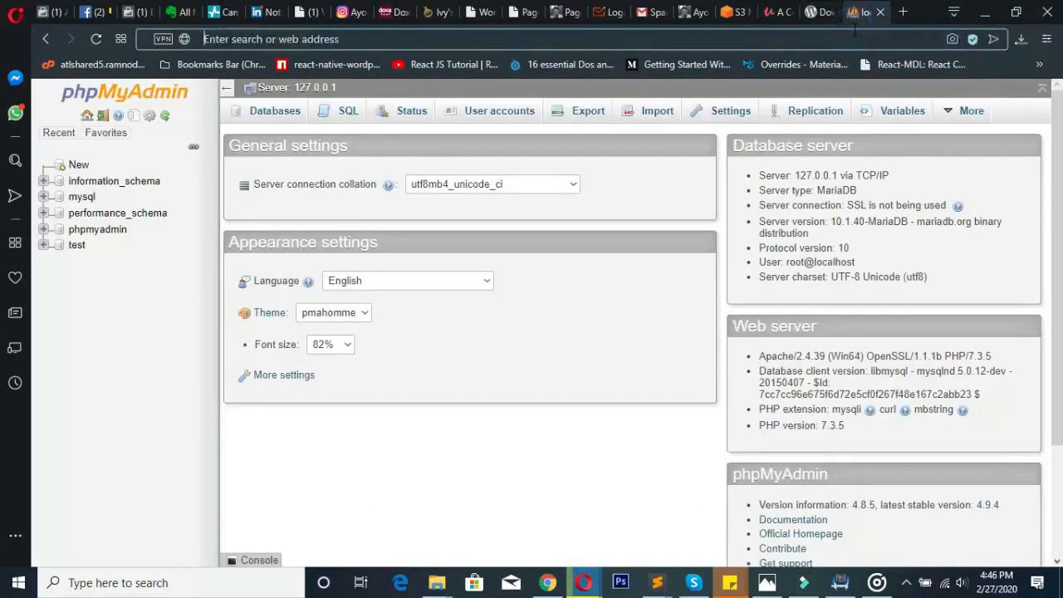
pyautogui.write('localhost')
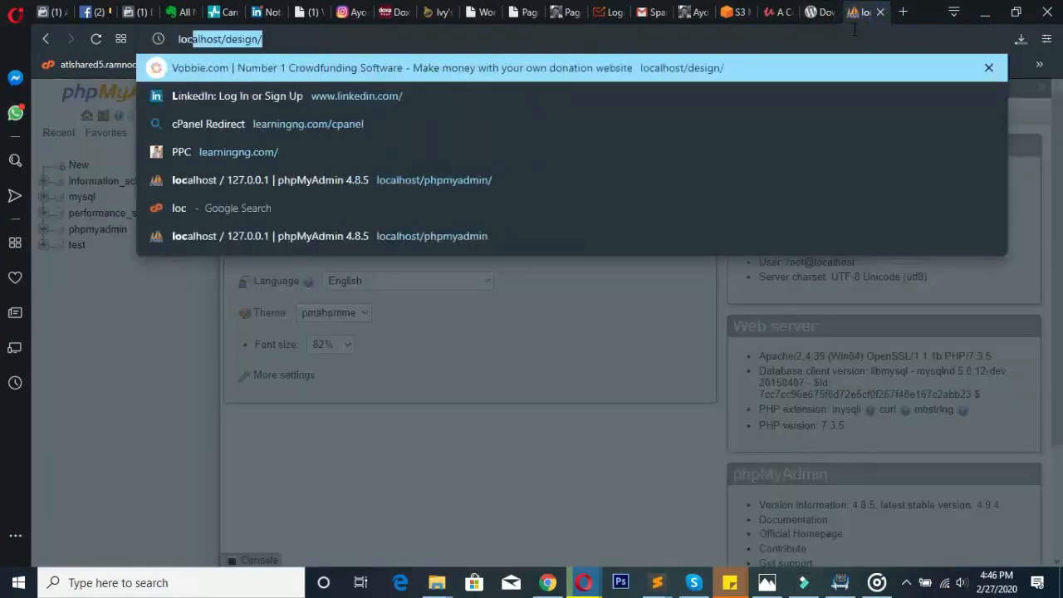
pyautogui.press('Delete')
pyautogui.write('/')
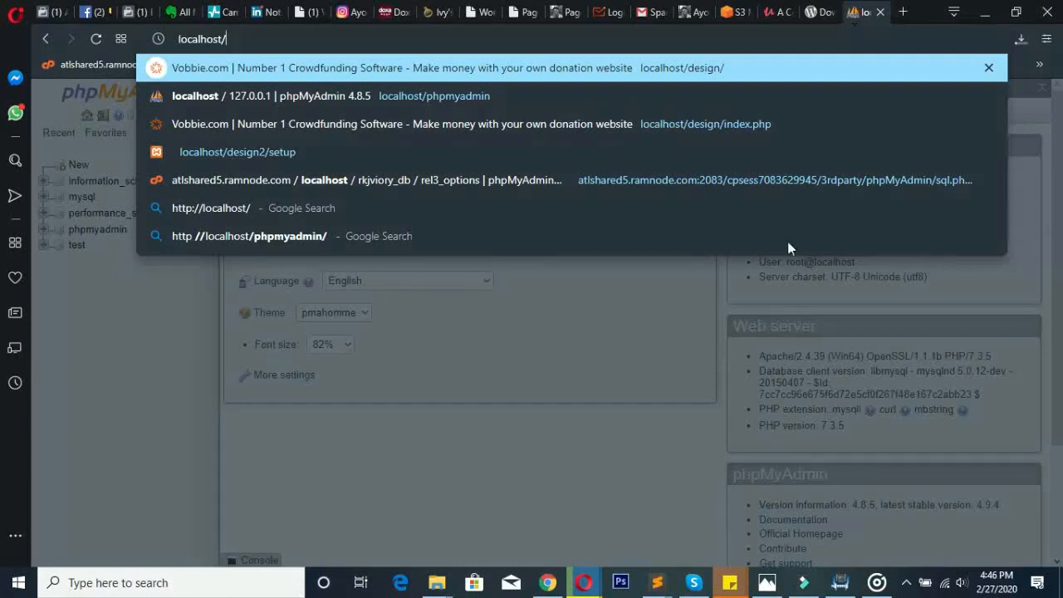
# - Bring the myfirstwebsite Explorer window forward and go up to htdocs to check the folder name
pyautogui.click(437, 582)
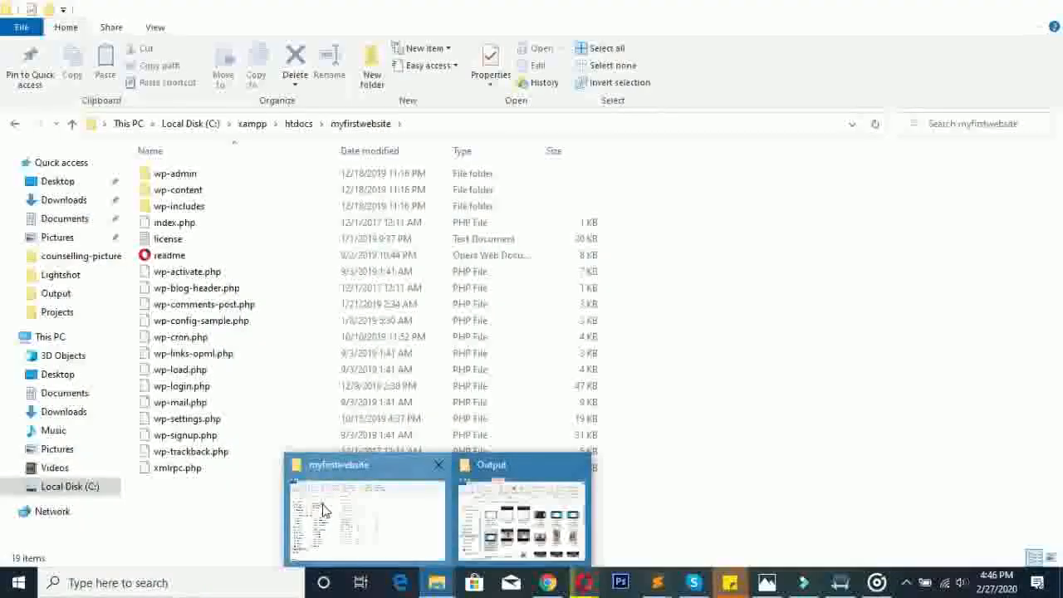
pyautogui.click(365, 516)
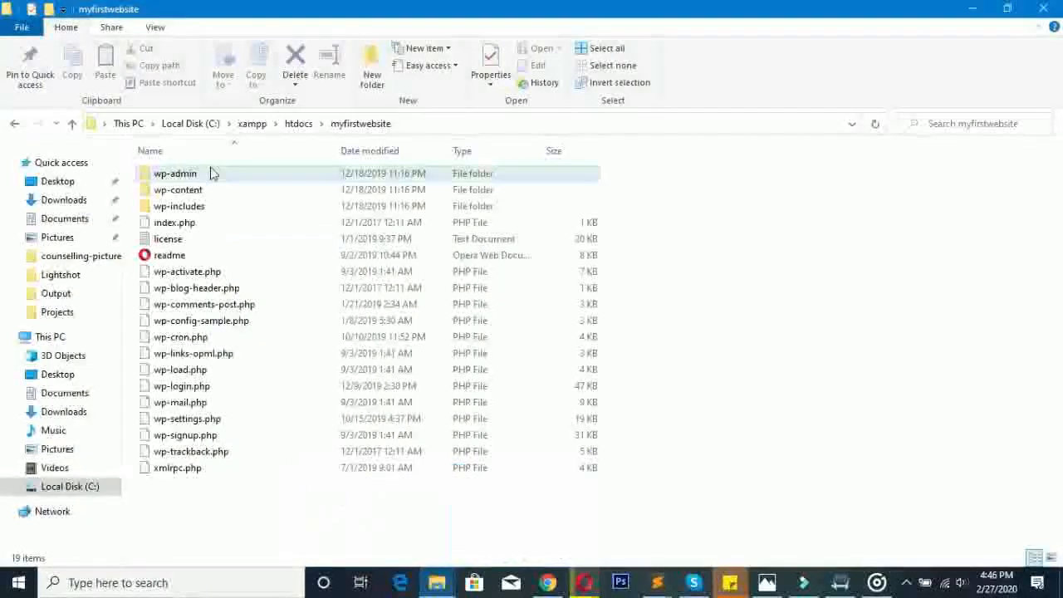
pyautogui.click(298, 123)
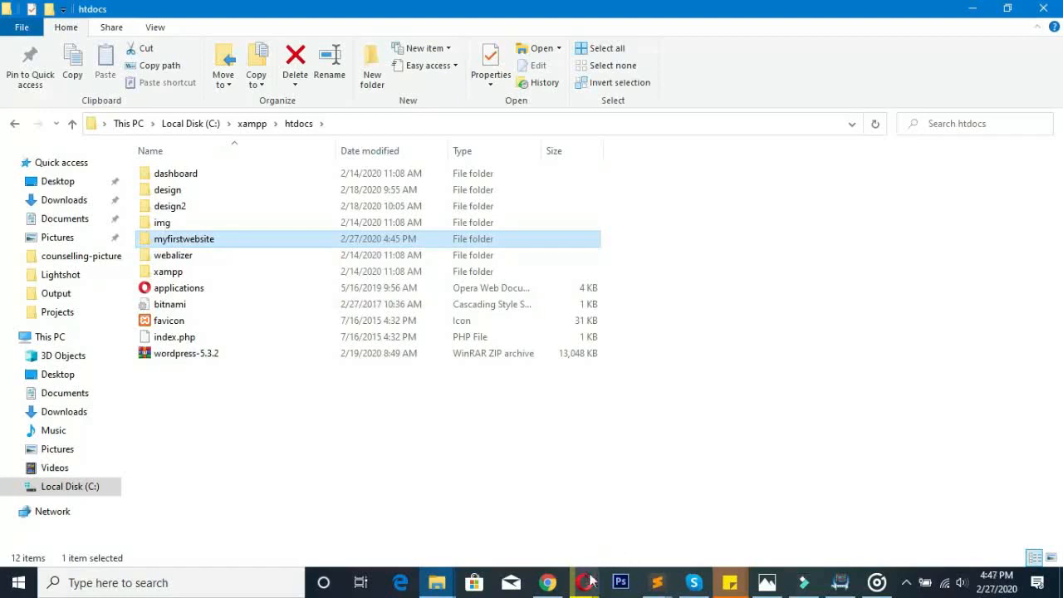
pyautogui.moveTo(586, 582)
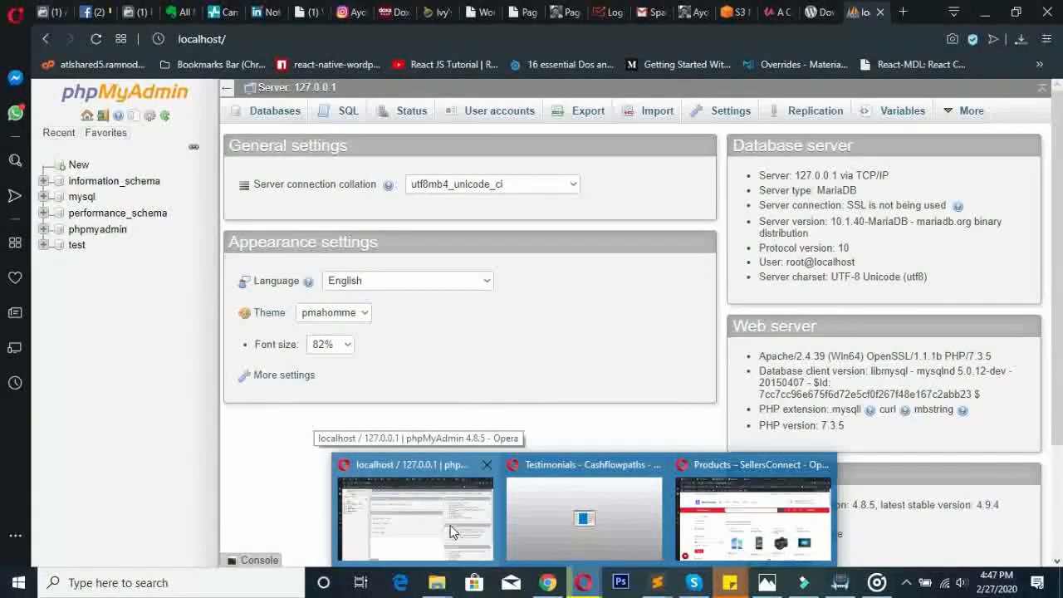
# - Load localhost/myfirstwebsite in the browser to start the WordPress setup page
pyautogui.click(451, 525)
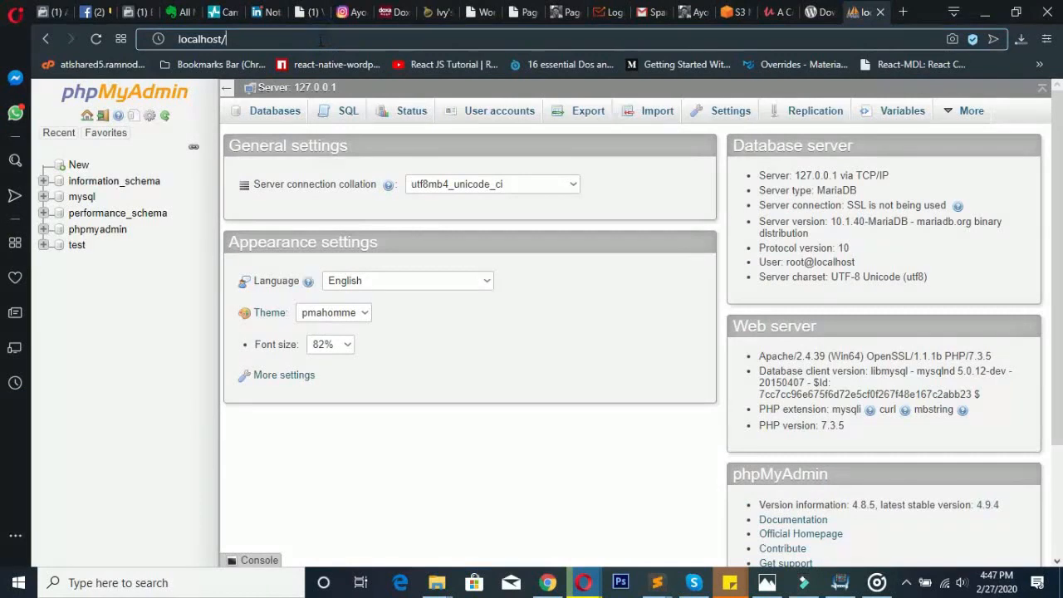
pyautogui.write('myfirst')
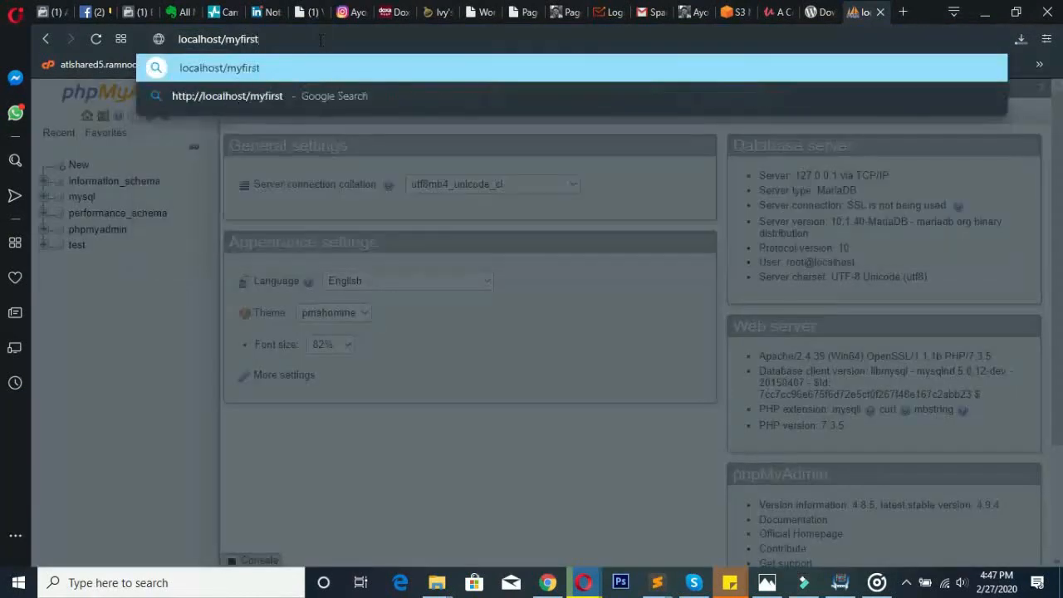
pyautogui.write('website')
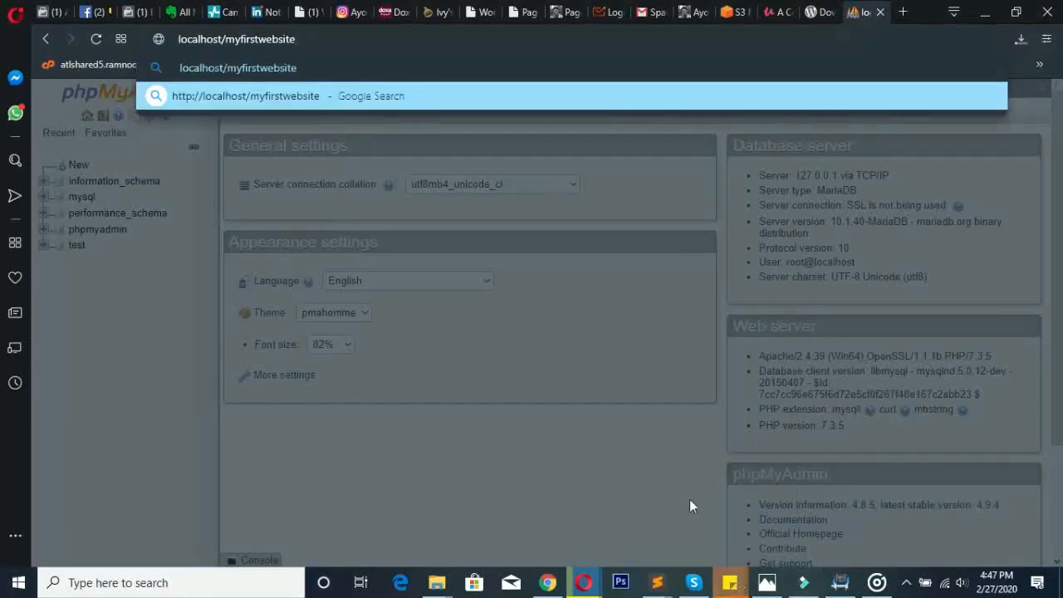
pyautogui.press('Return')
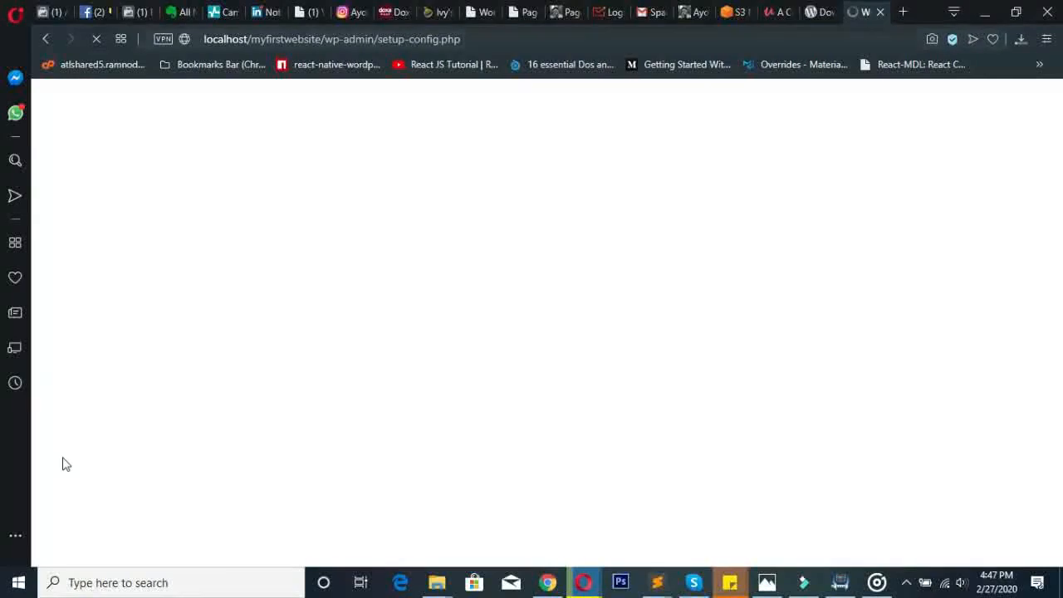
# - Launch XAMPP Control Panel as administrator and move it clear of the browser's address bar
pyautogui.click(111, 585)
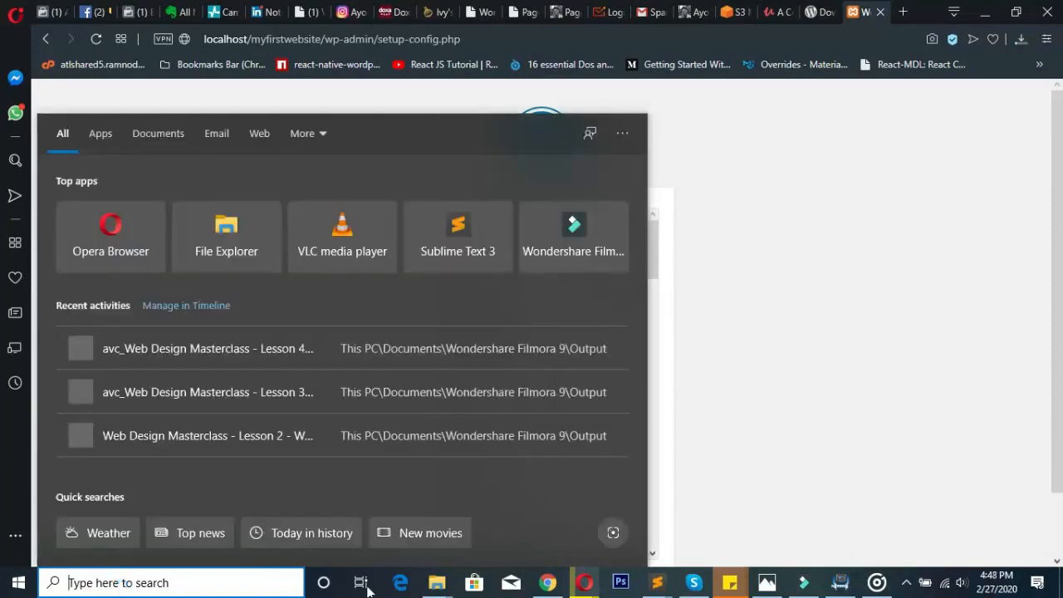
pyautogui.write('xampp')
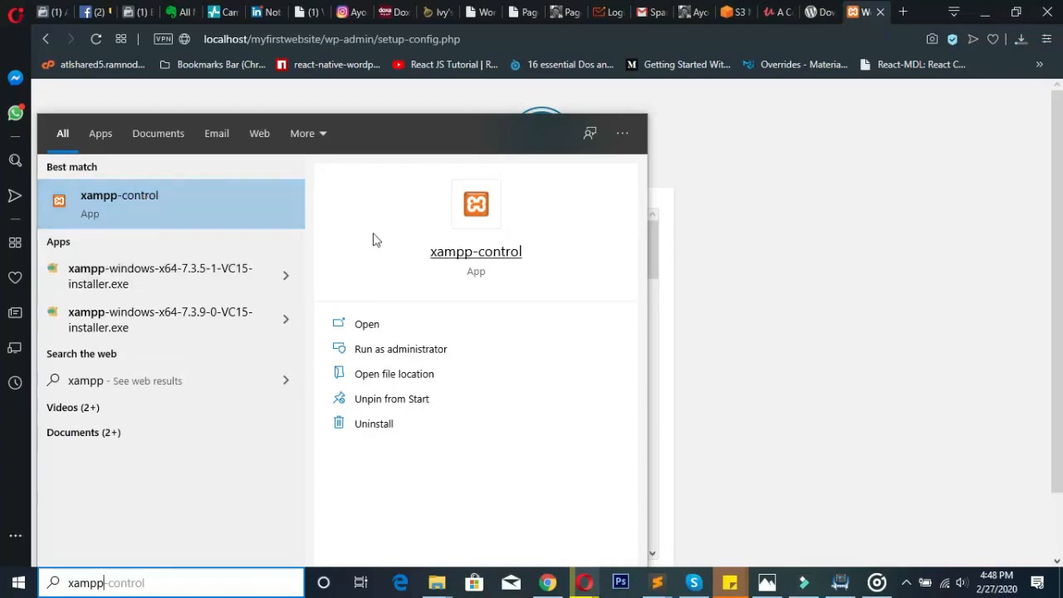
pyautogui.click(390, 350)
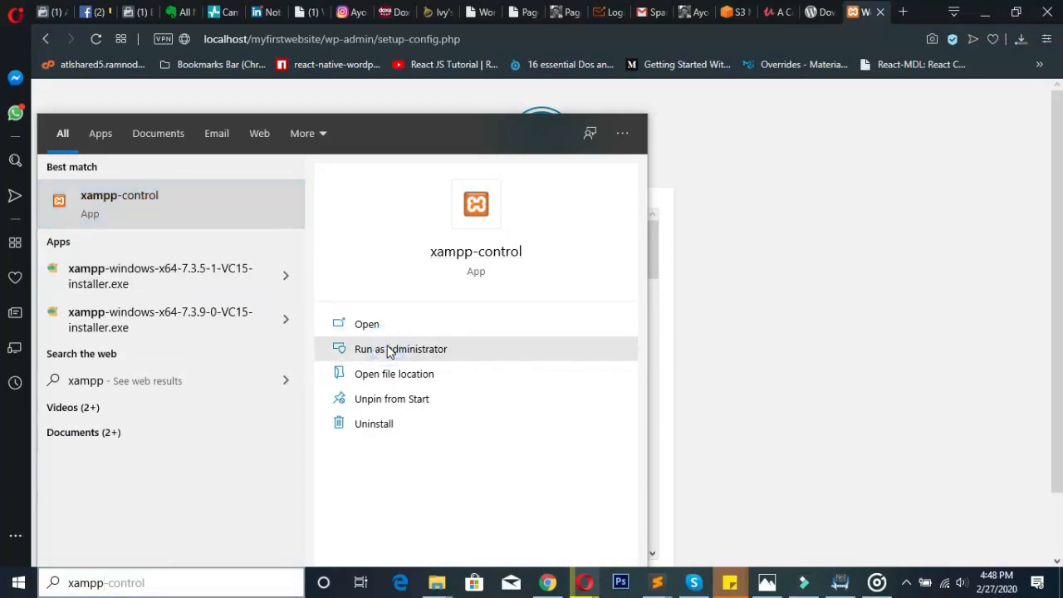
pyautogui.click(388, 351)
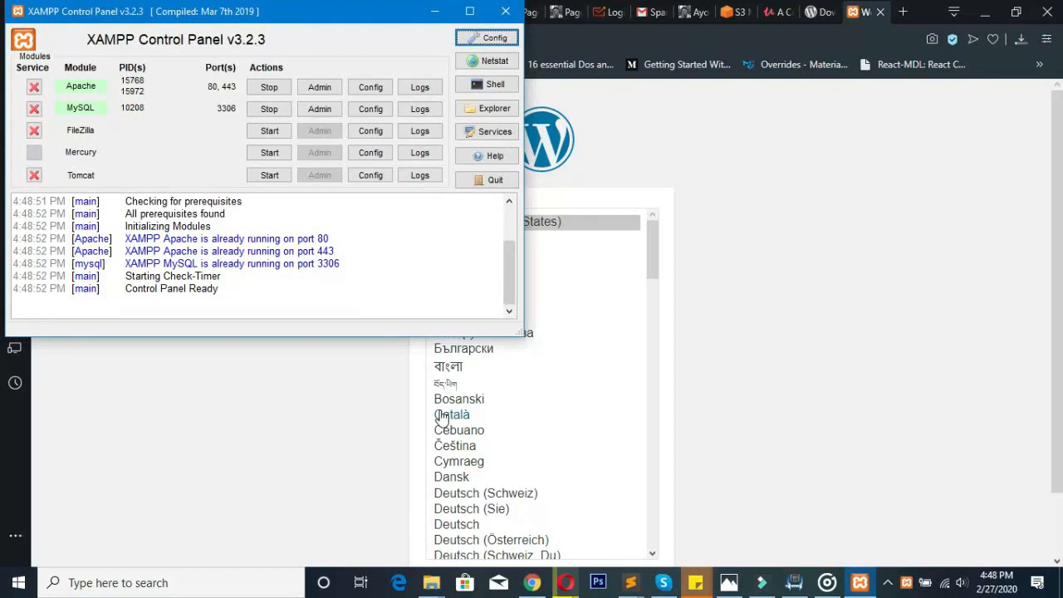
pyautogui.moveTo(210, 21); pyautogui.dragTo(277, 39)
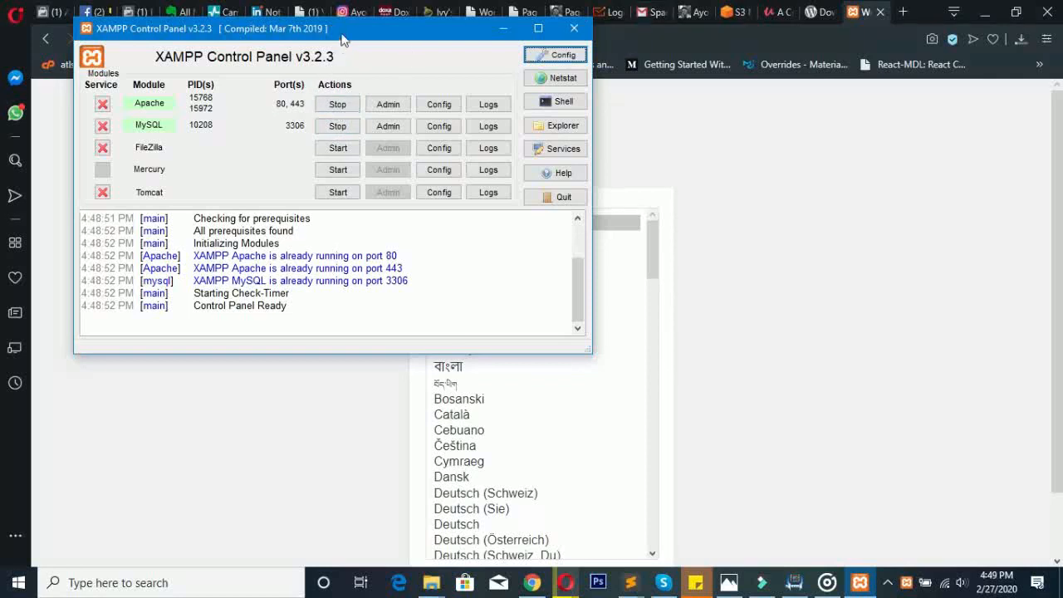
pyautogui.moveTo(344, 46); pyautogui.dragTo(782, 122)
# - Stop the Apache and MySQL servers, then reload the WordPress setup page
pyautogui.click(789, 187)
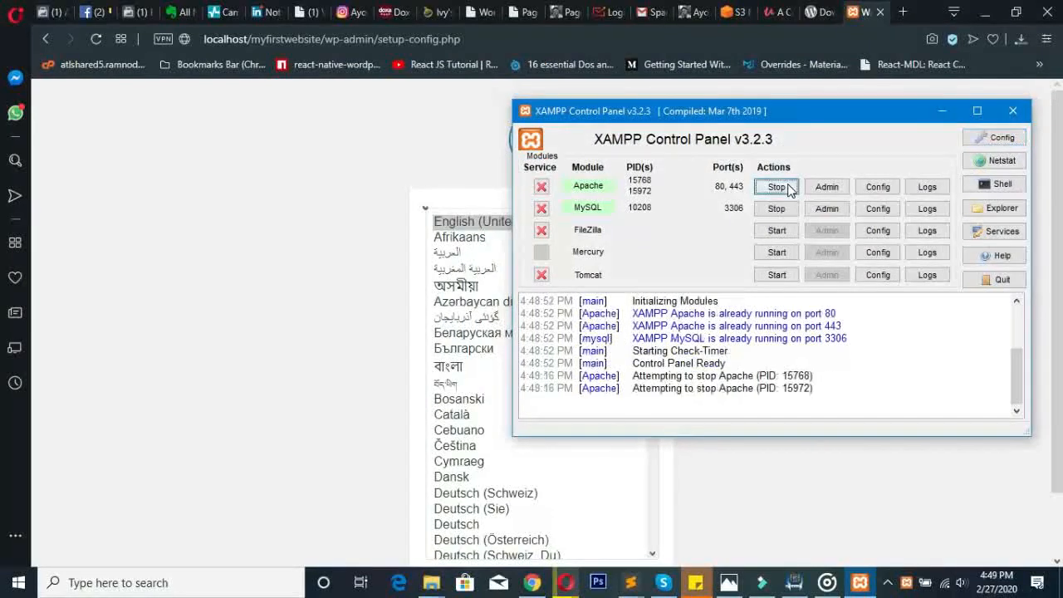
pyautogui.click(776, 209)
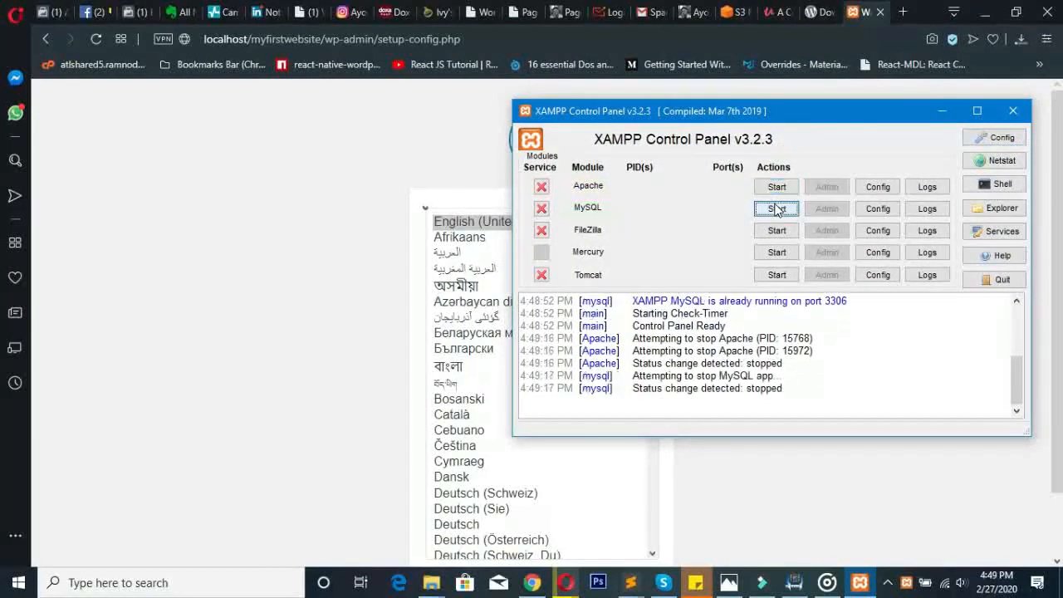
pyautogui.click(283, 187)
pyautogui.click(97, 39)
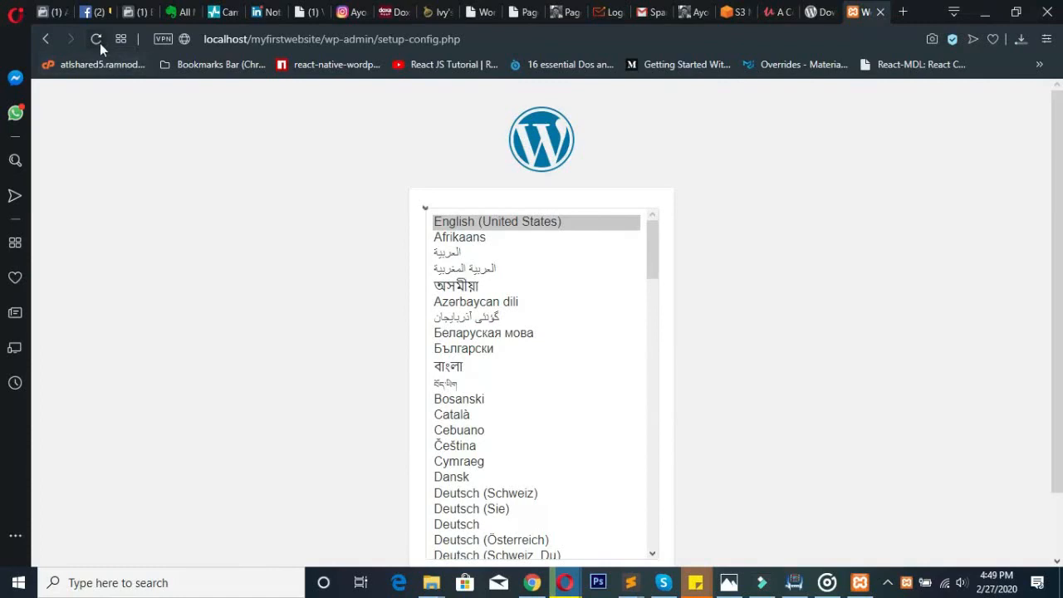
# - Retry reloading the setup page, which now refuses to connect, and bring back XAMPP Control Panel
pyautogui.press('F5')
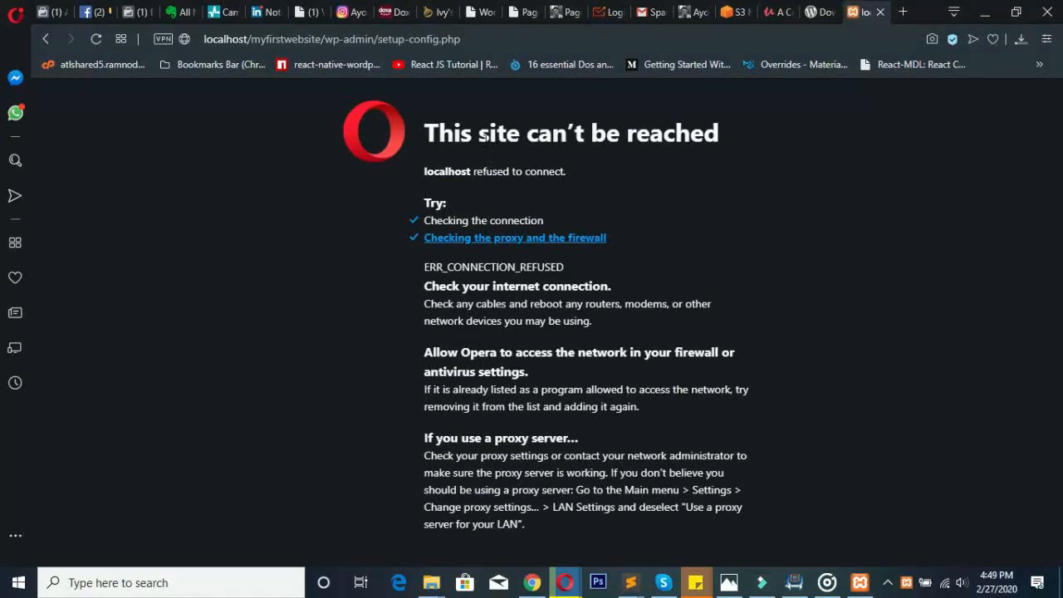
pyautogui.press('F5')
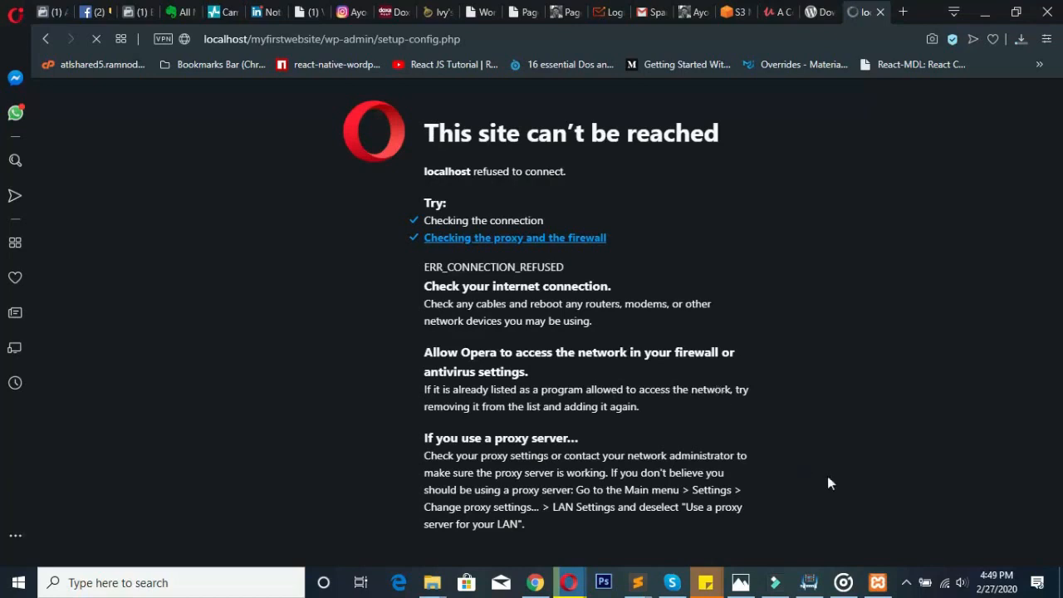
pyautogui.moveTo(877, 581)
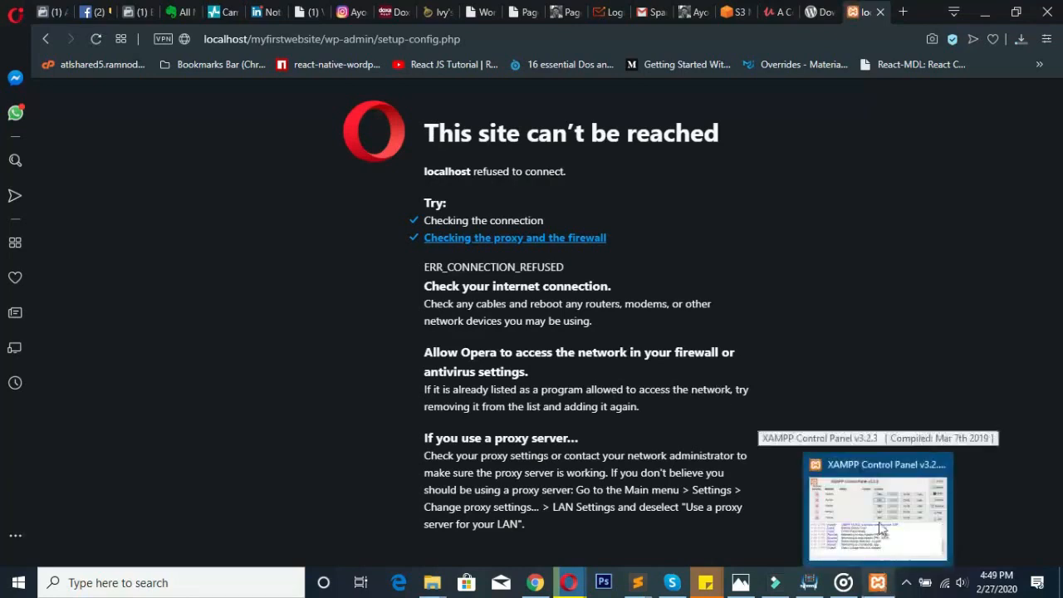
pyautogui.moveTo(880, 514)
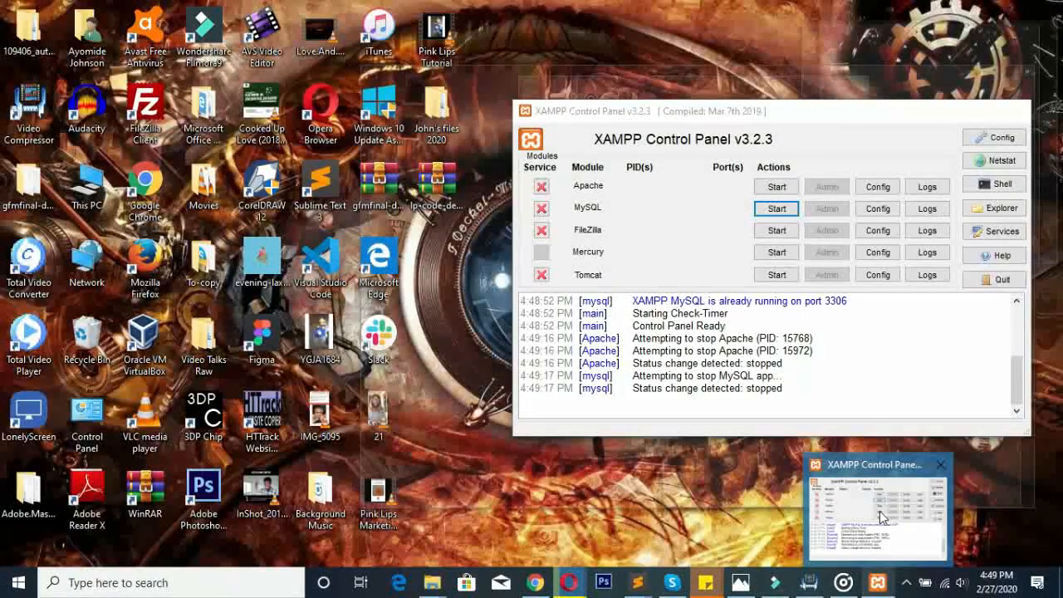
pyautogui.click(879, 511)
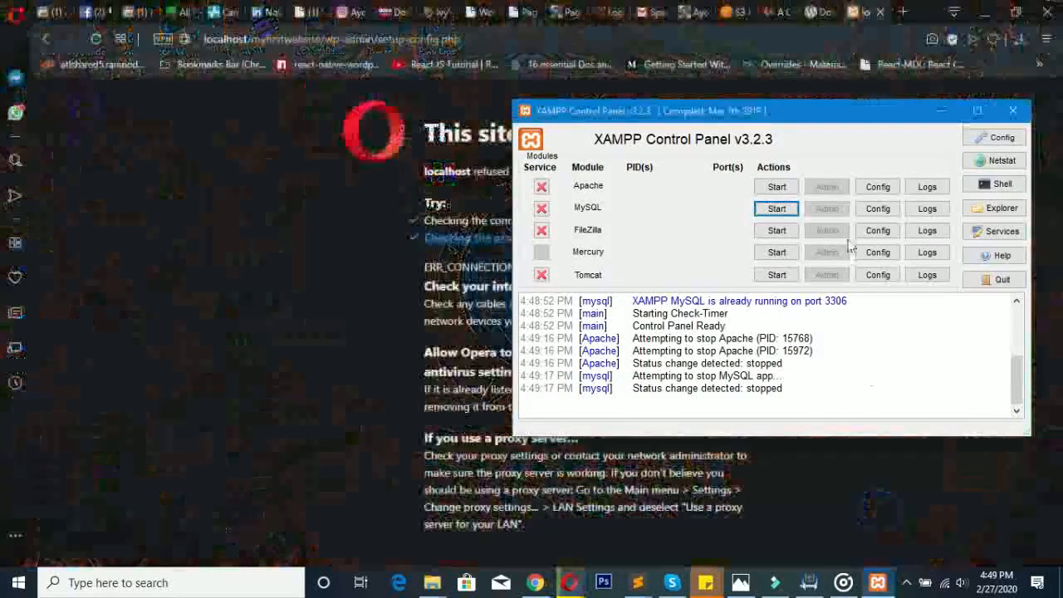
# - Start Apache and MySQL again and minimise XAMPP Control Panel
pyautogui.click(780, 187)
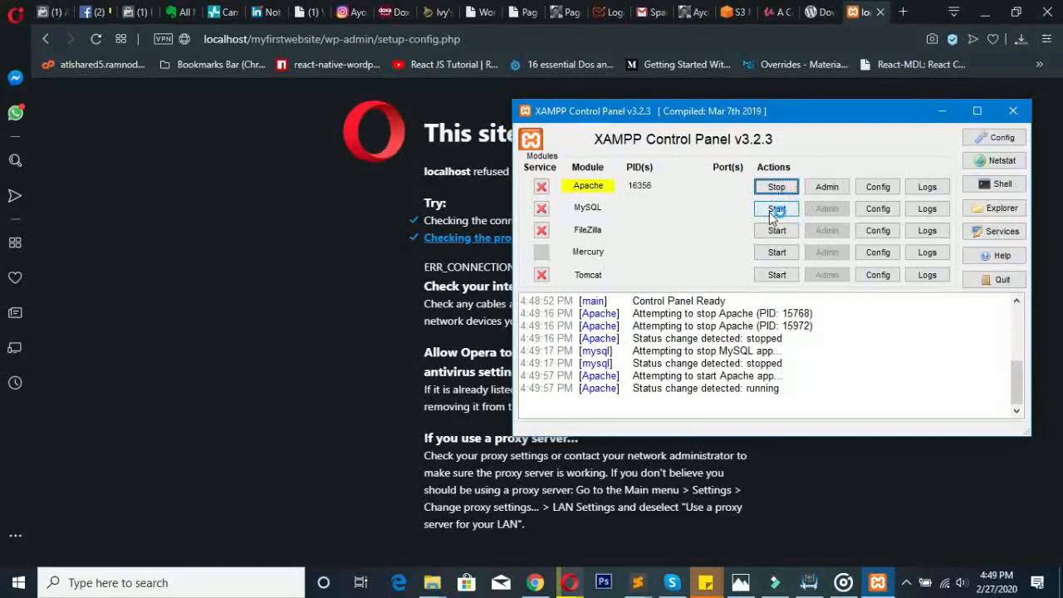
pyautogui.click(776, 210)
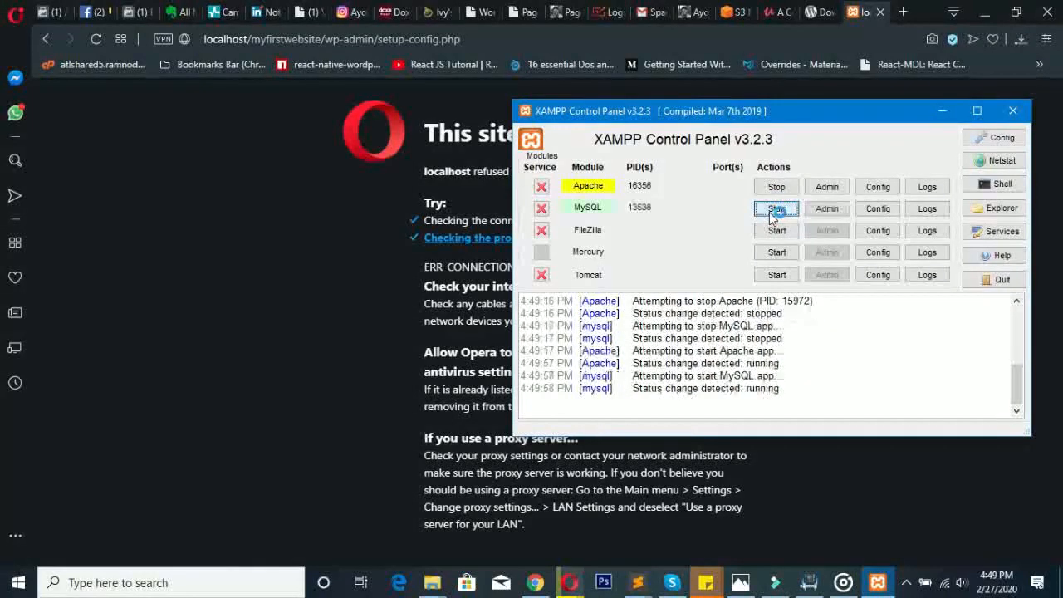
pyautogui.click(941, 113)
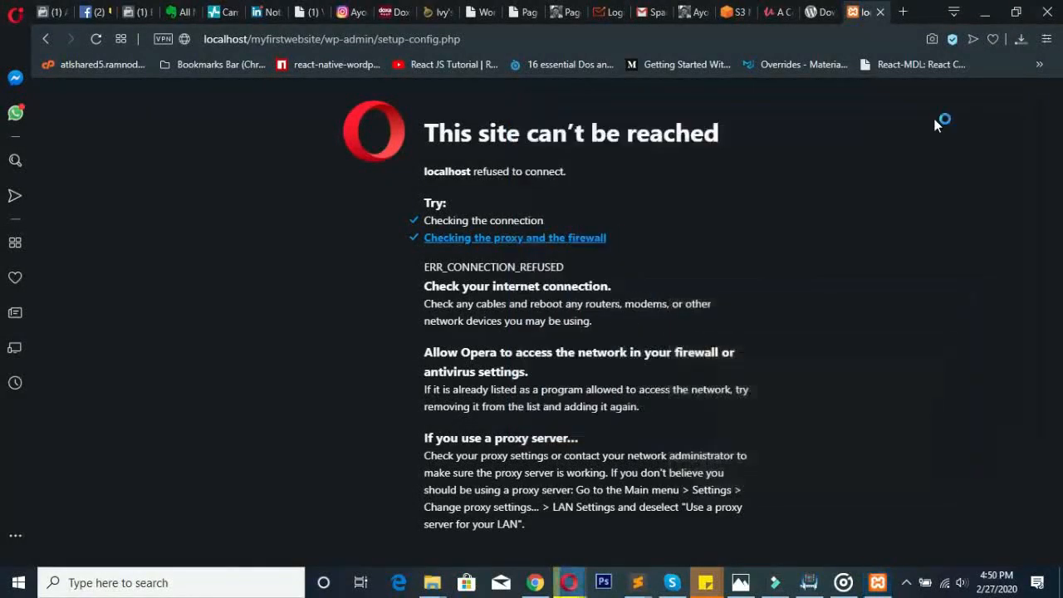
pyautogui.click(440, 39)
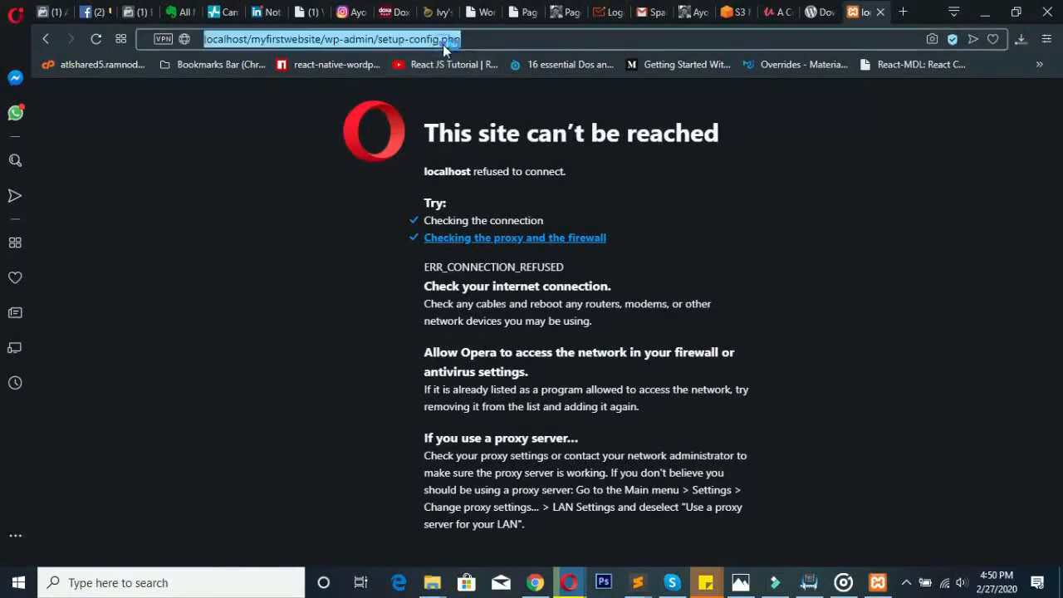
# - Reload localhost/myfirstwebsite, keep English (United States) and continue to the database-information page
pyautogui.click(408, 39)
pyautogui.hotkey('ctrl', 'a')
pyautogui.write('localhost/')
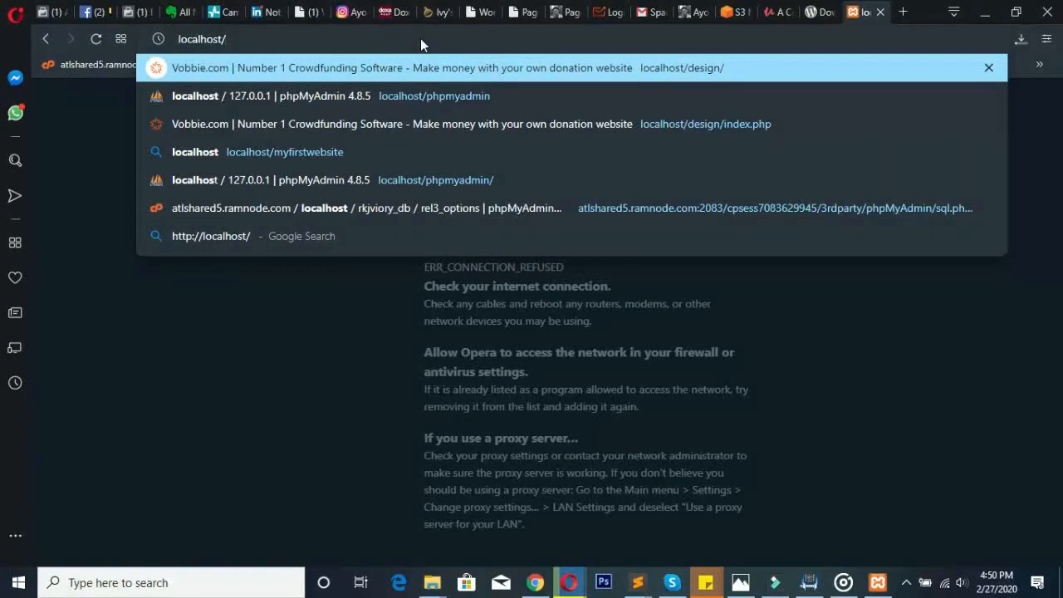
pyautogui.write('myfir')
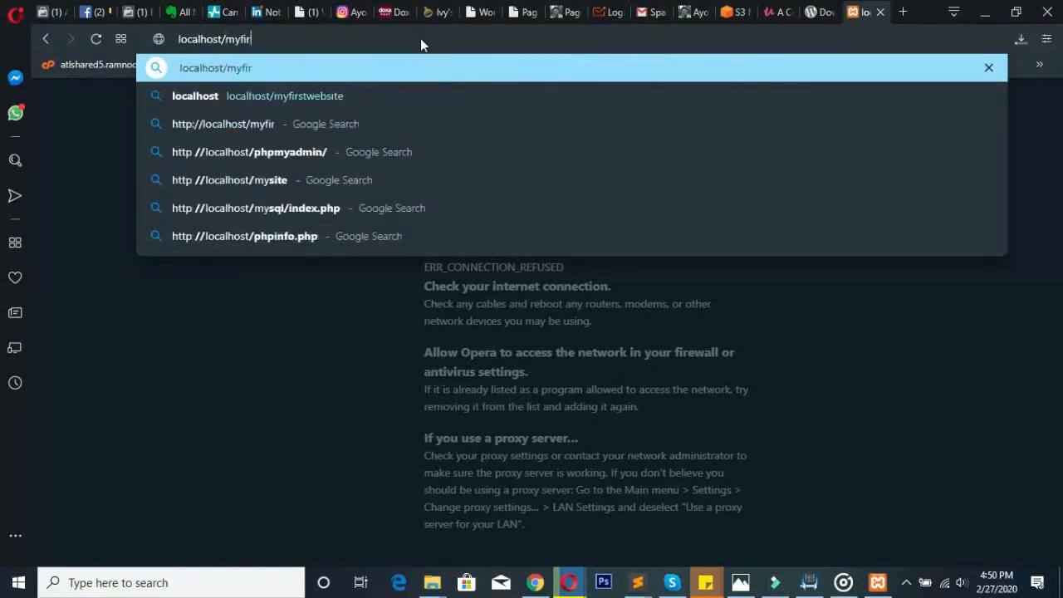
pyautogui.write('stwebsite')
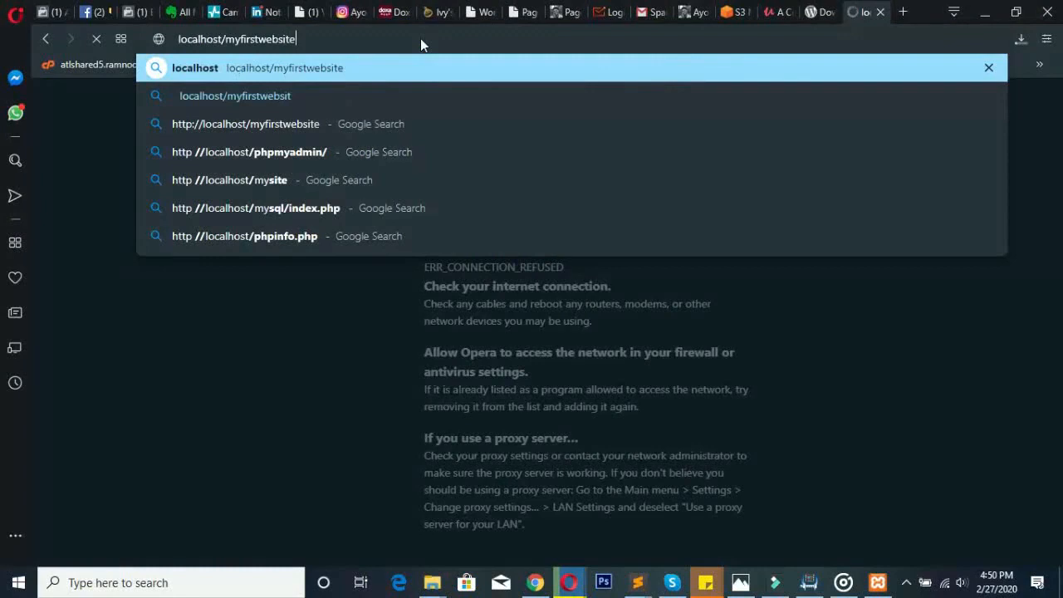
pyautogui.press('Return')
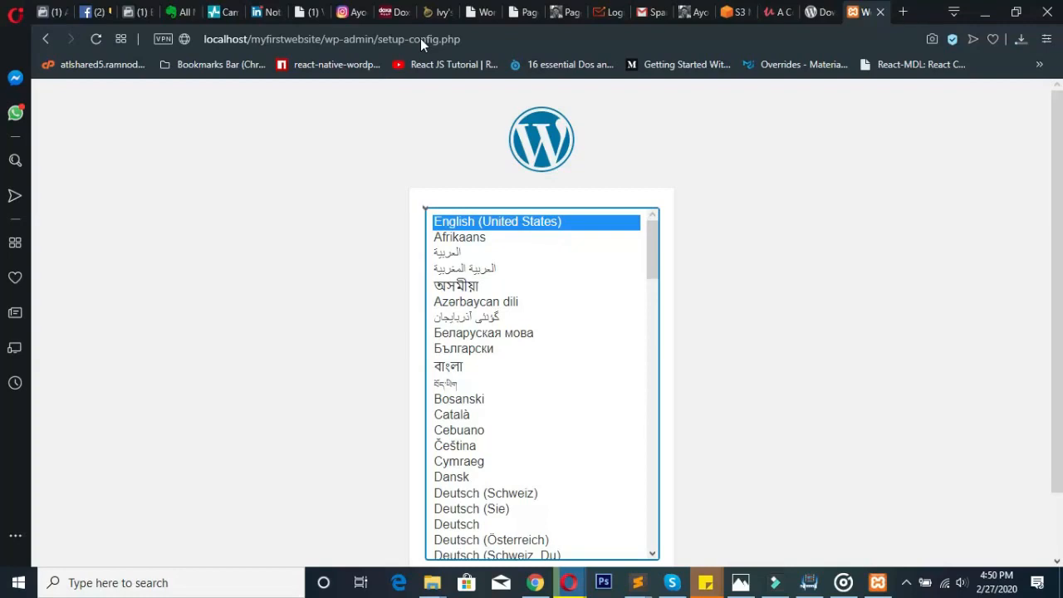
pyautogui.click(522, 215)
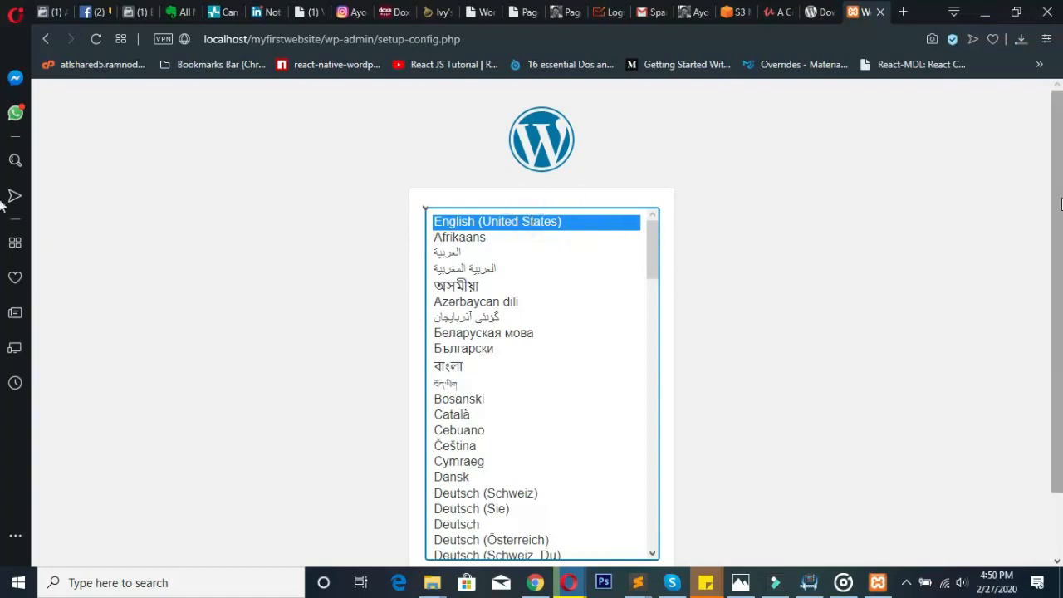
pyautogui.scroll(-1, 1055, 249)
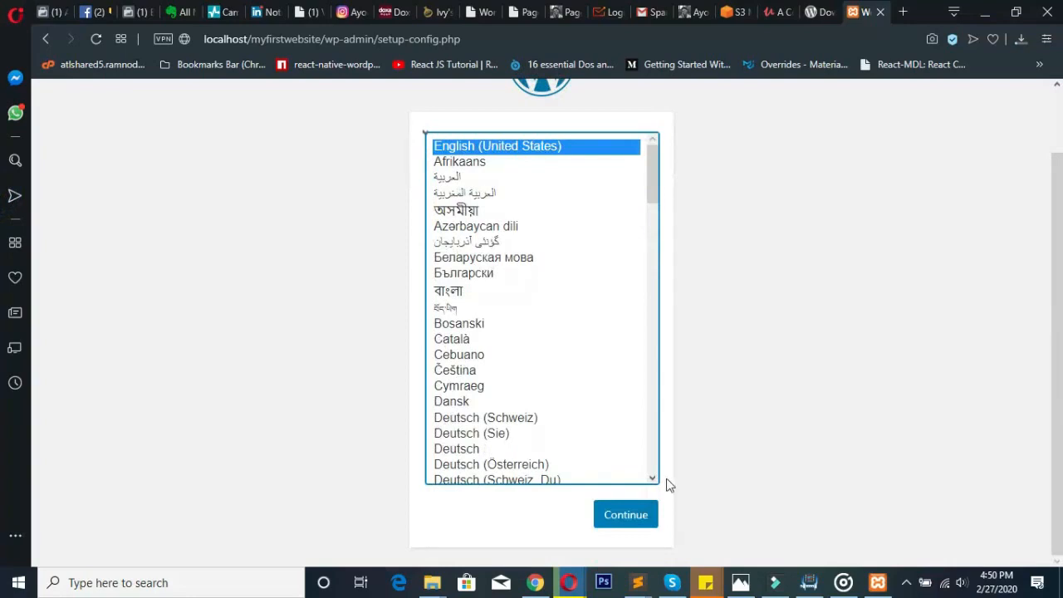
pyautogui.click(617, 523)
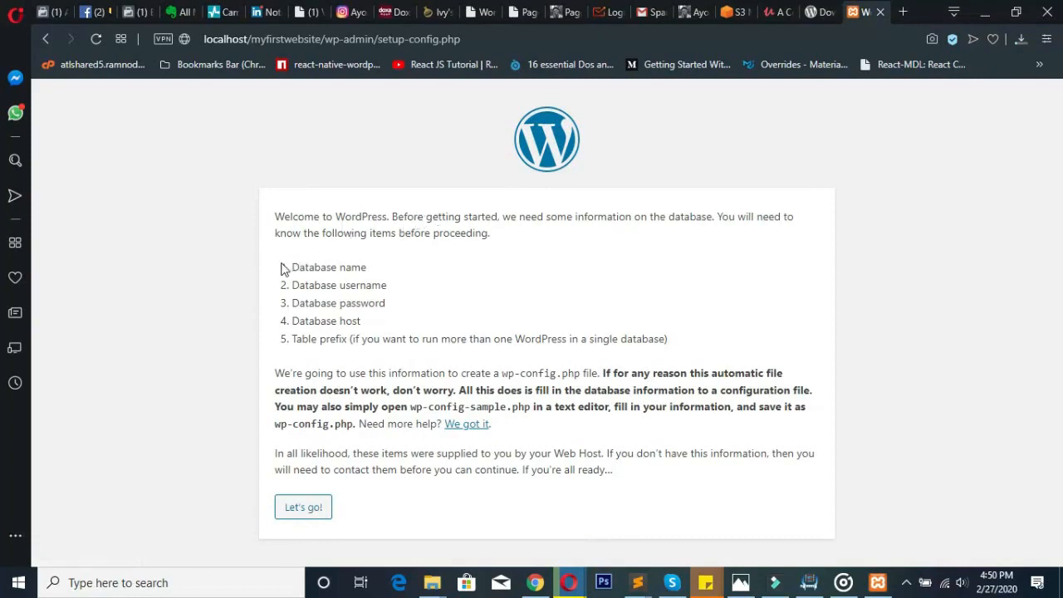
pyautogui.moveTo(282, 268); pyautogui.dragTo(728, 352)
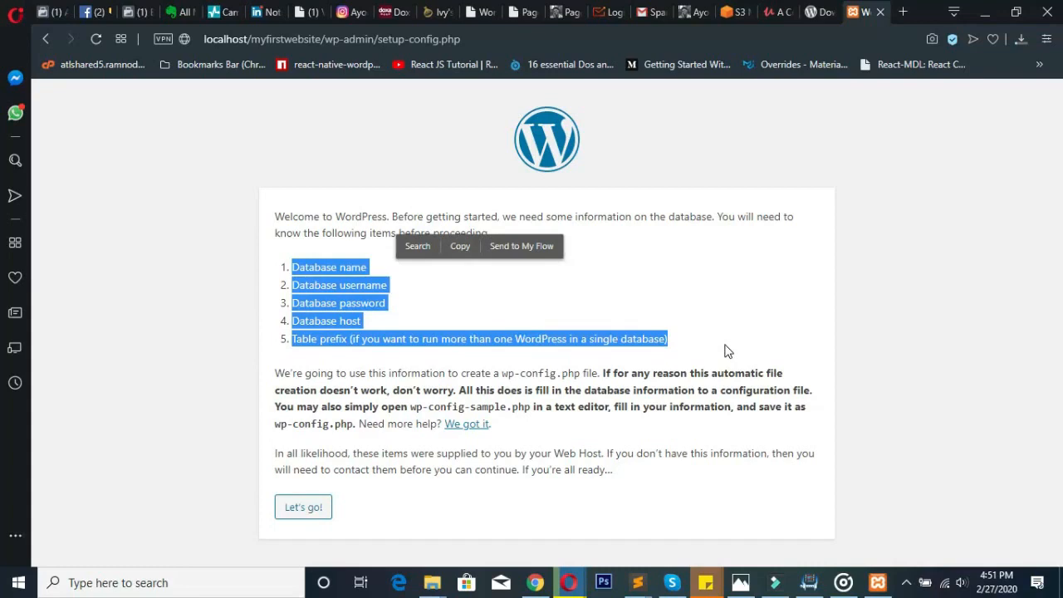
pyautogui.click(726, 351)
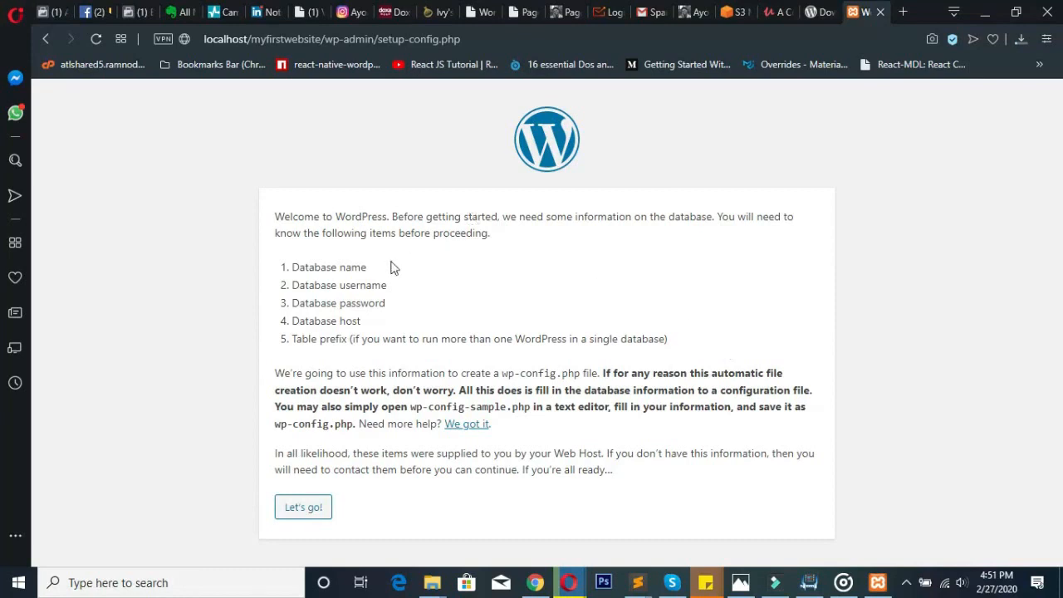
pyautogui.moveTo(374, 268); pyautogui.dragTo(376, 322)
pyautogui.moveTo(293, 338); pyautogui.dragTo(351, 338)
pyautogui.click(445, 306)
# - Open localhost/phpmyadmin in a new tab, then return to the WordPress setup tab
pyautogui.click(904, 12)
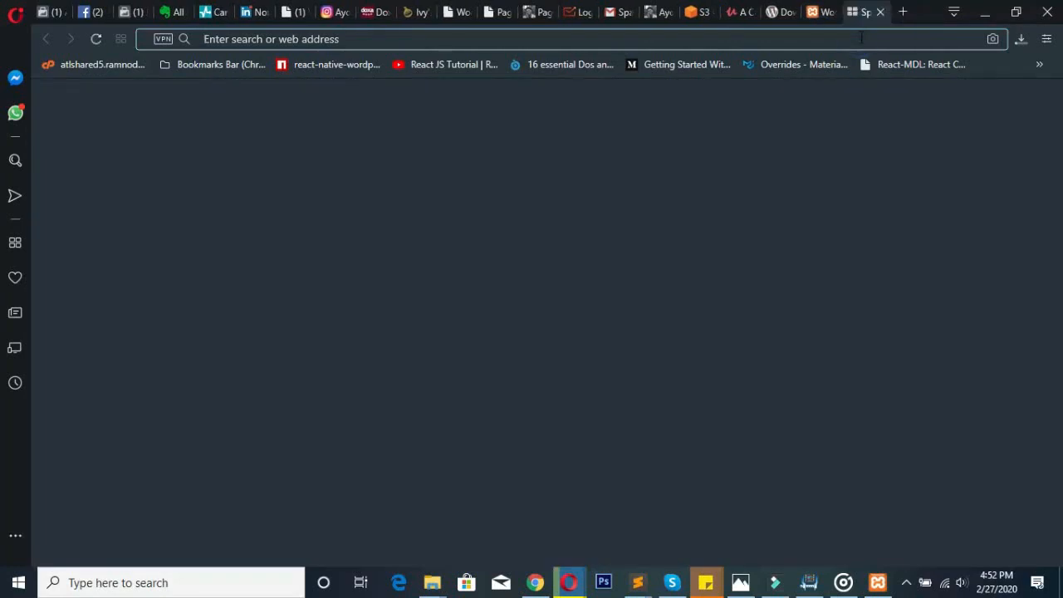
pyautogui.write('localhost/')
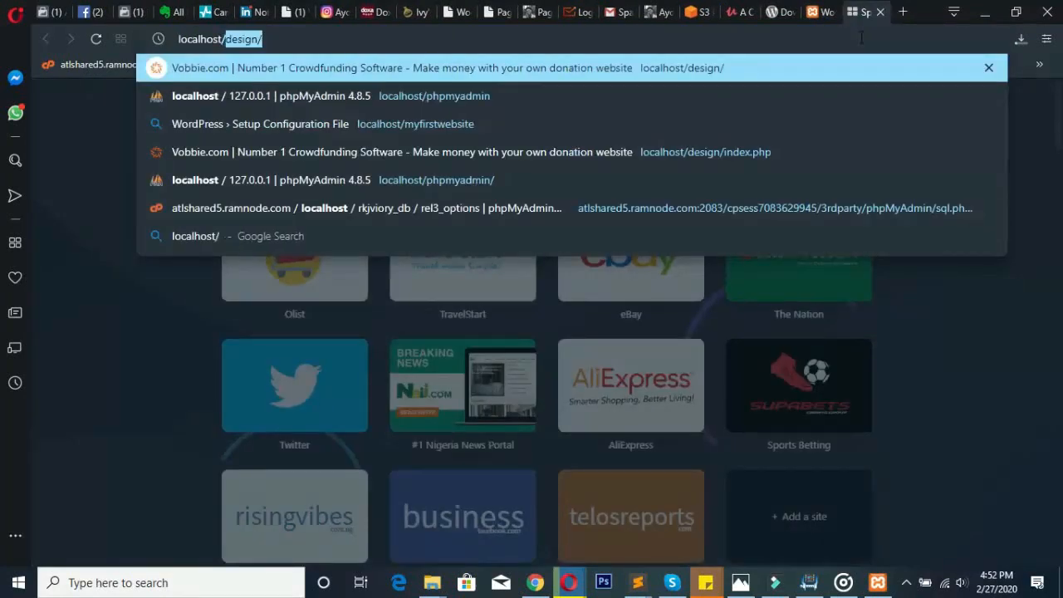
pyautogui.write('phpmyadmin')
pyautogui.press('Return')
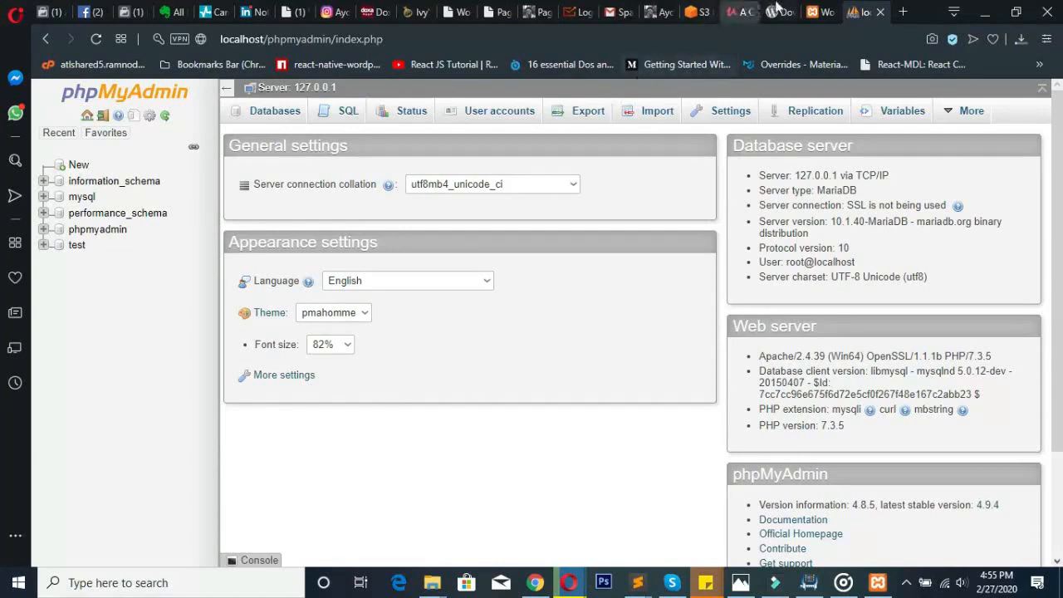
pyautogui.click(811, 10)
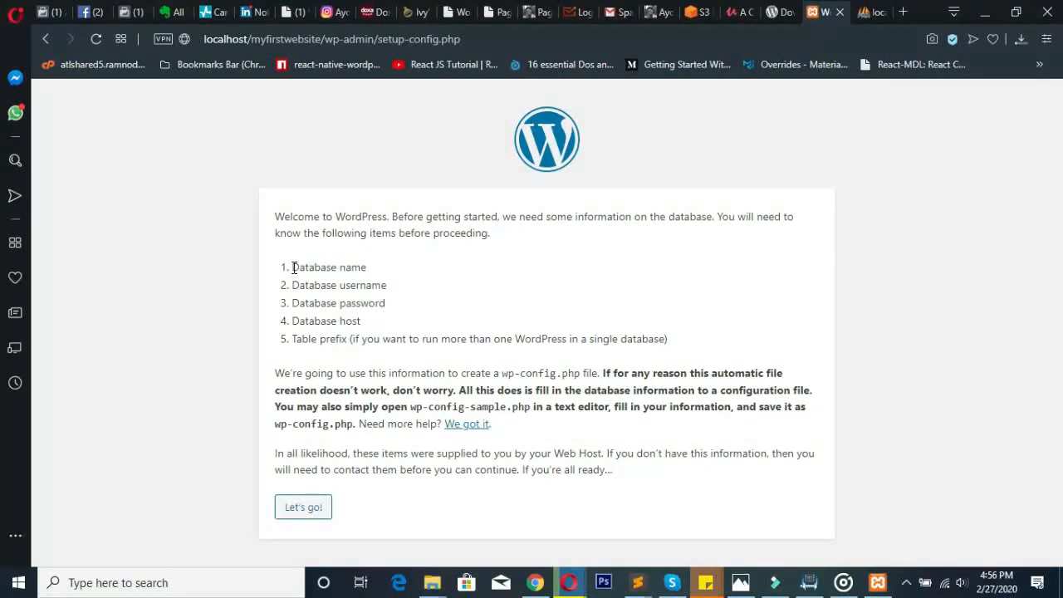
# - Highlight the 'Database name' item on the setup page, then switch to the phpMyAdmin tab
pyautogui.moveTo(294, 267); pyautogui.dragTo(368, 267)
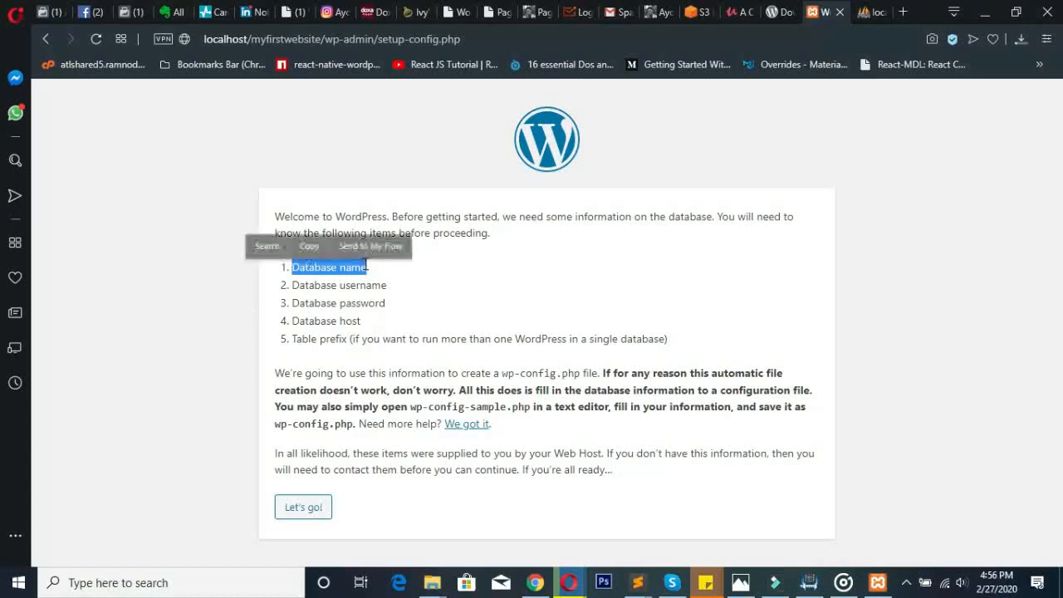
pyautogui.click(391, 282)
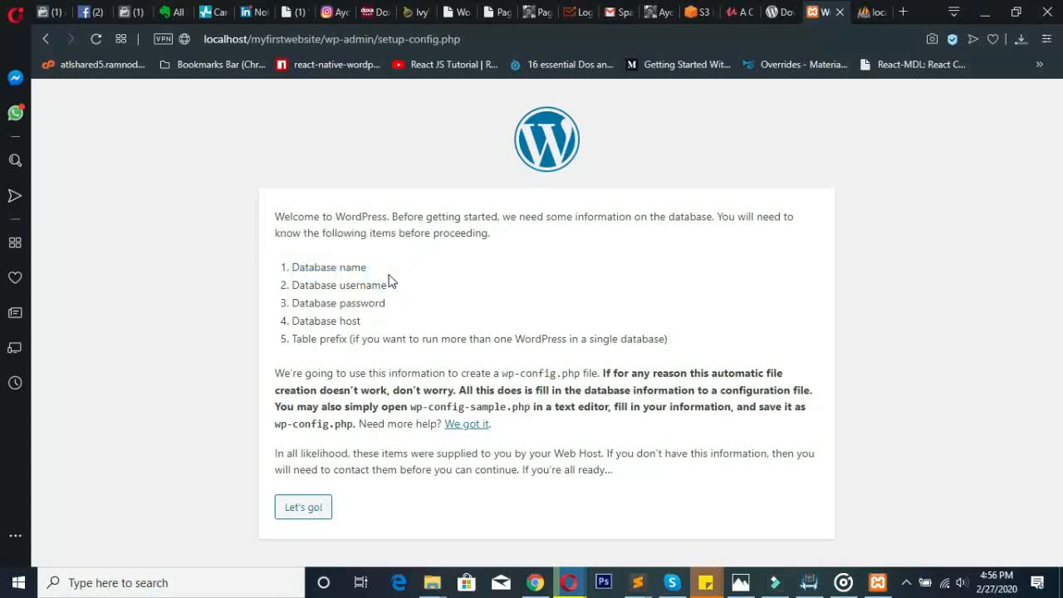
pyautogui.moveTo(293, 269); pyautogui.dragTo(391, 275)
pyautogui.click(394, 274)
pyautogui.click(867, 10)
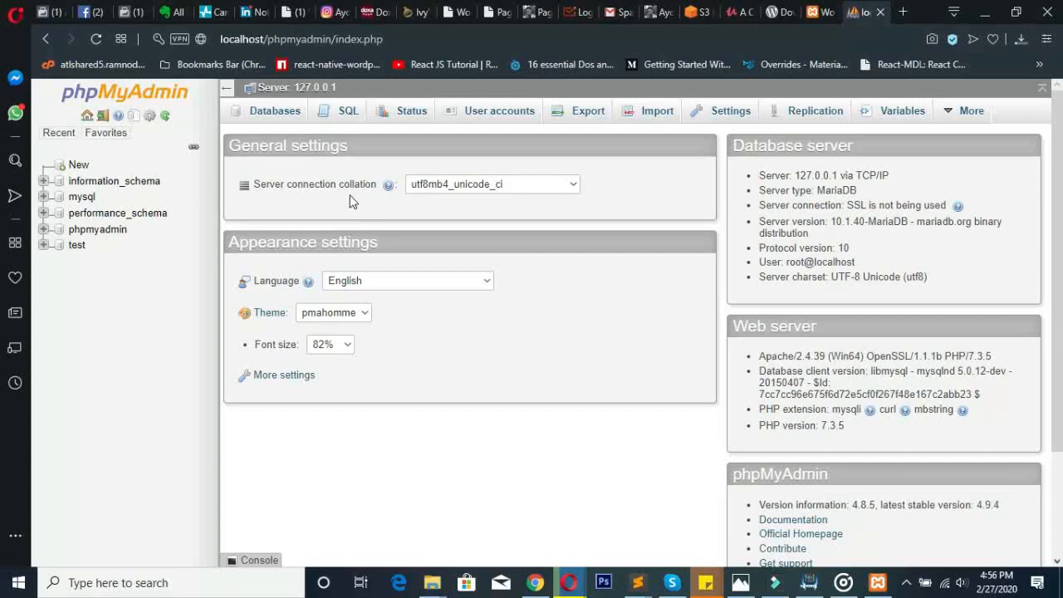
# - Create the database 'myfirstdatabase' and open its empty structure view
pyautogui.click(80, 165)
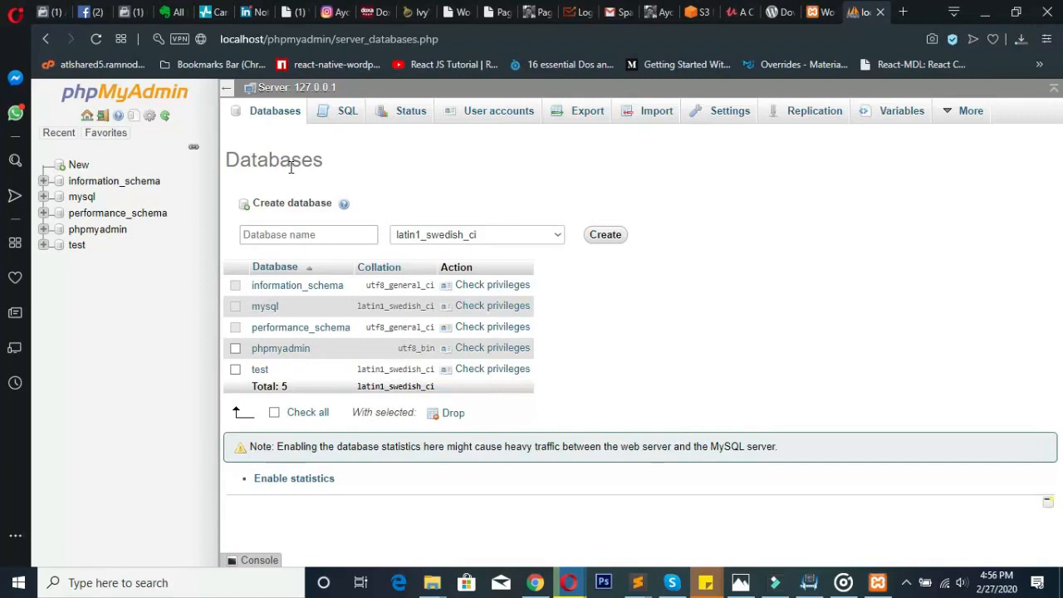
pyautogui.click(295, 232)
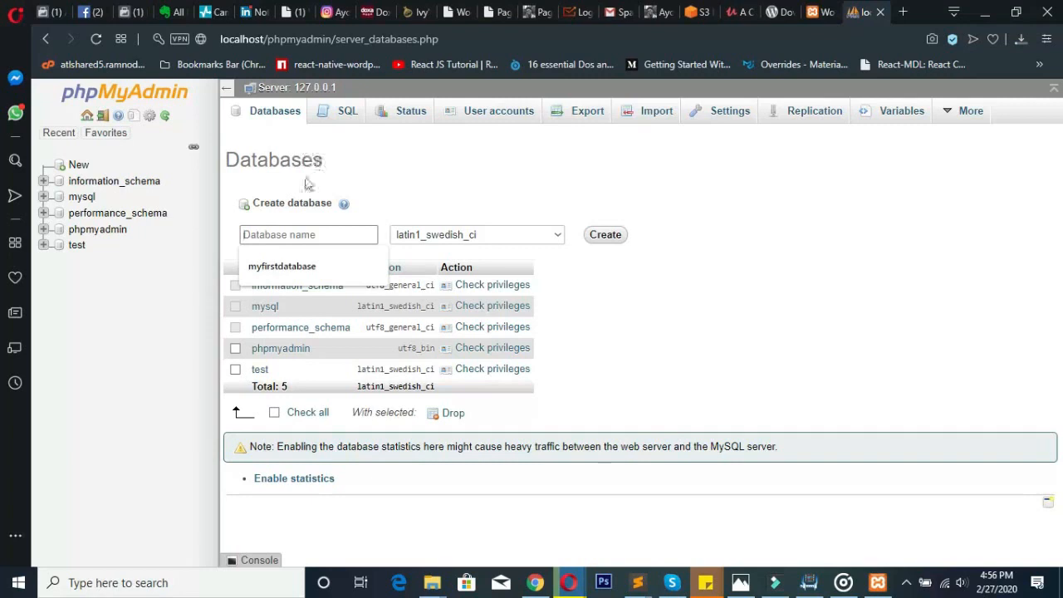
pyautogui.click(282, 235)
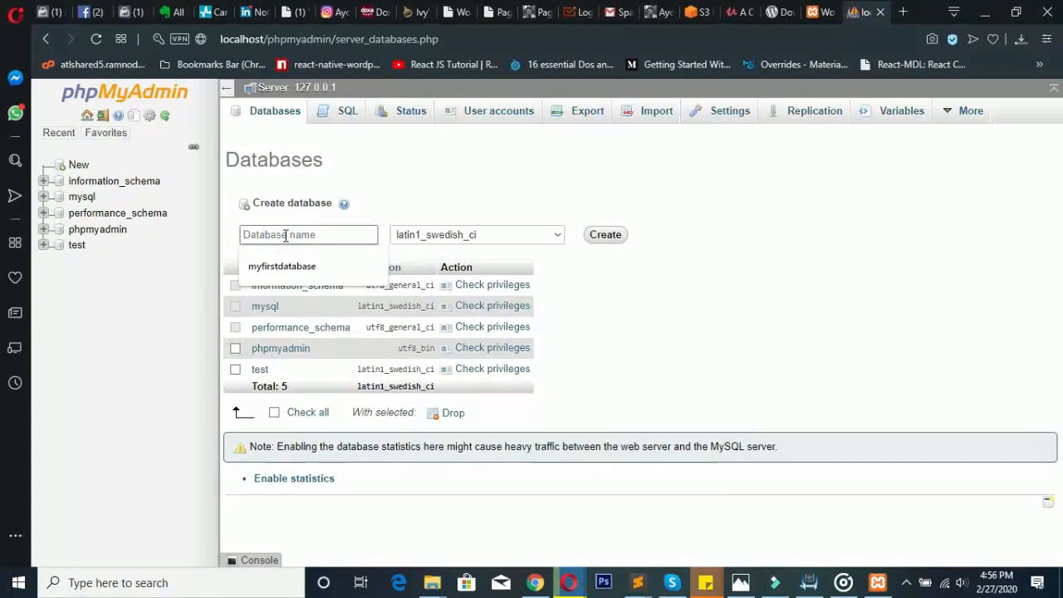
pyautogui.write('myfirstdatabase')
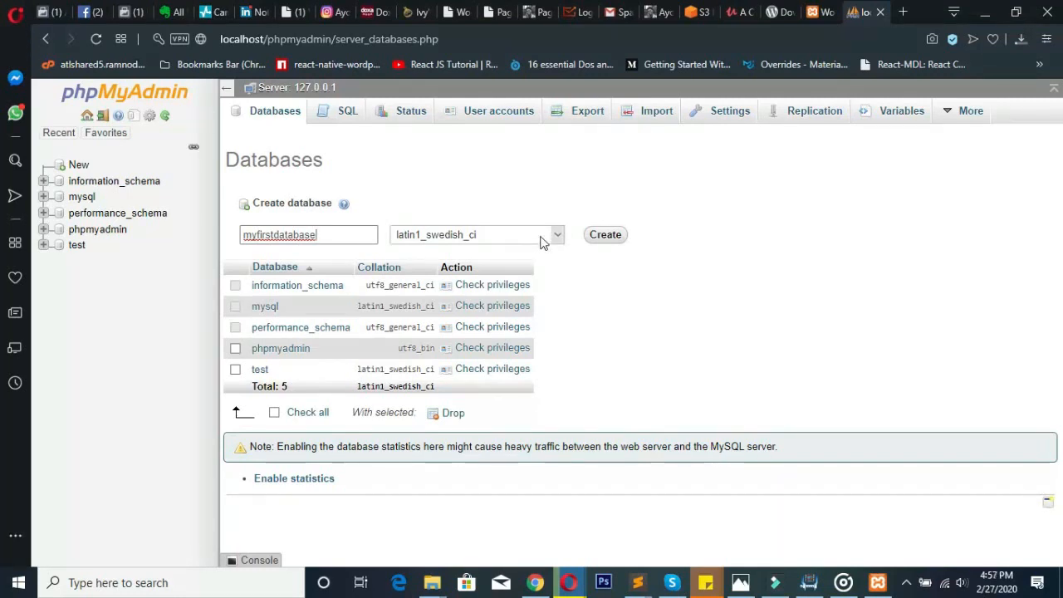
pyautogui.click(605, 236)
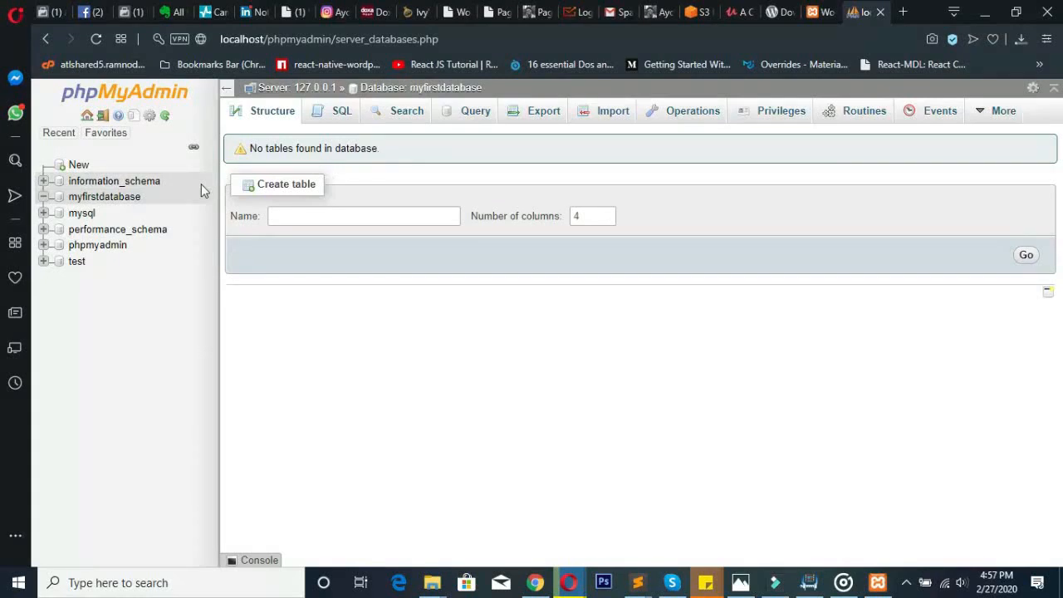
pyautogui.click(111, 202)
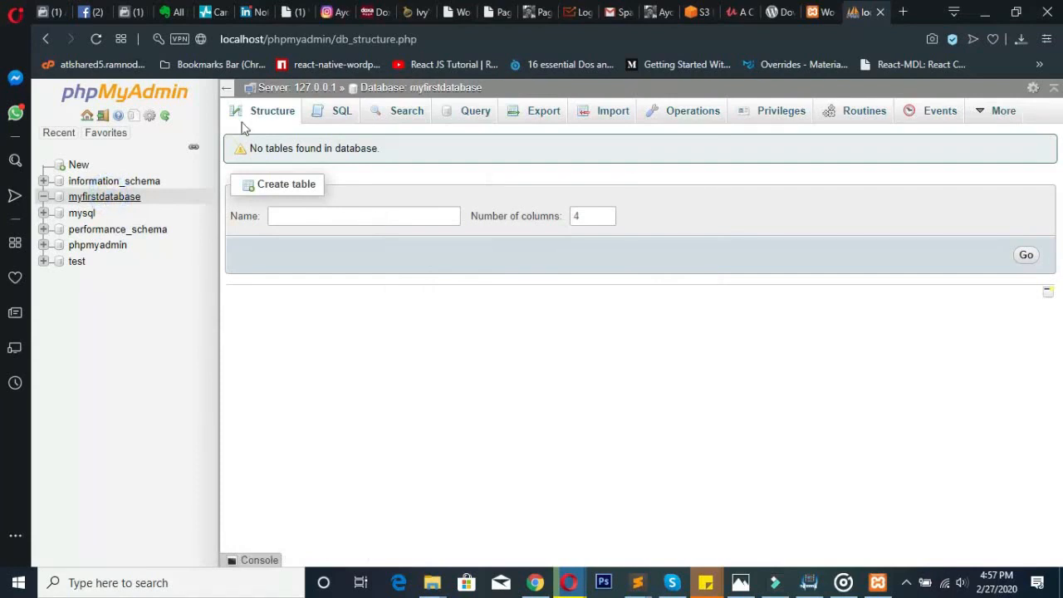
# - Review the Database Name requirement on the WordPress setup page
pyautogui.click(829, 10)
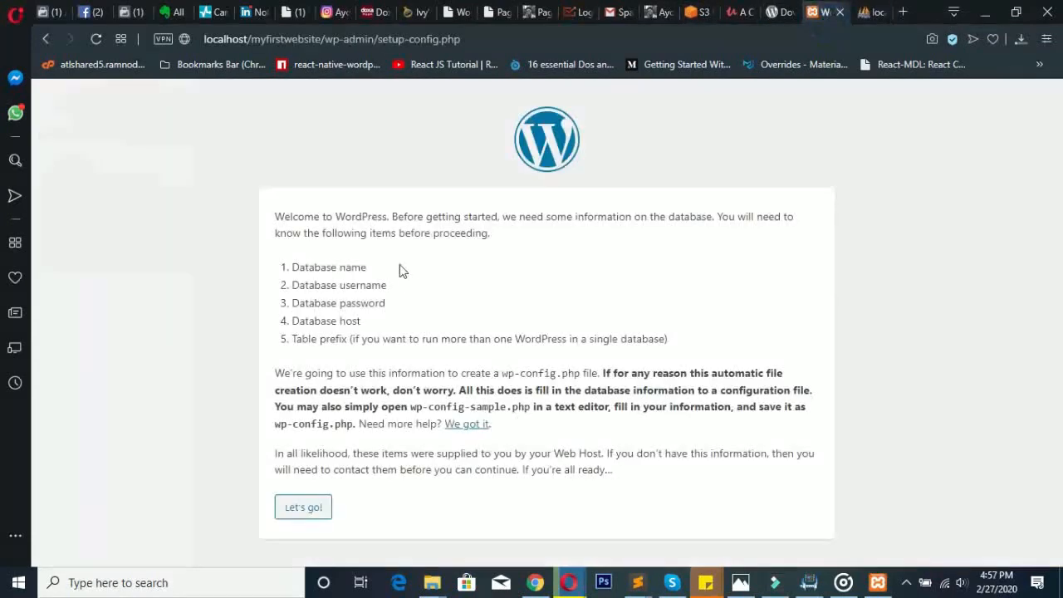
pyautogui.moveTo(379, 267); pyautogui.dragTo(290, 272)
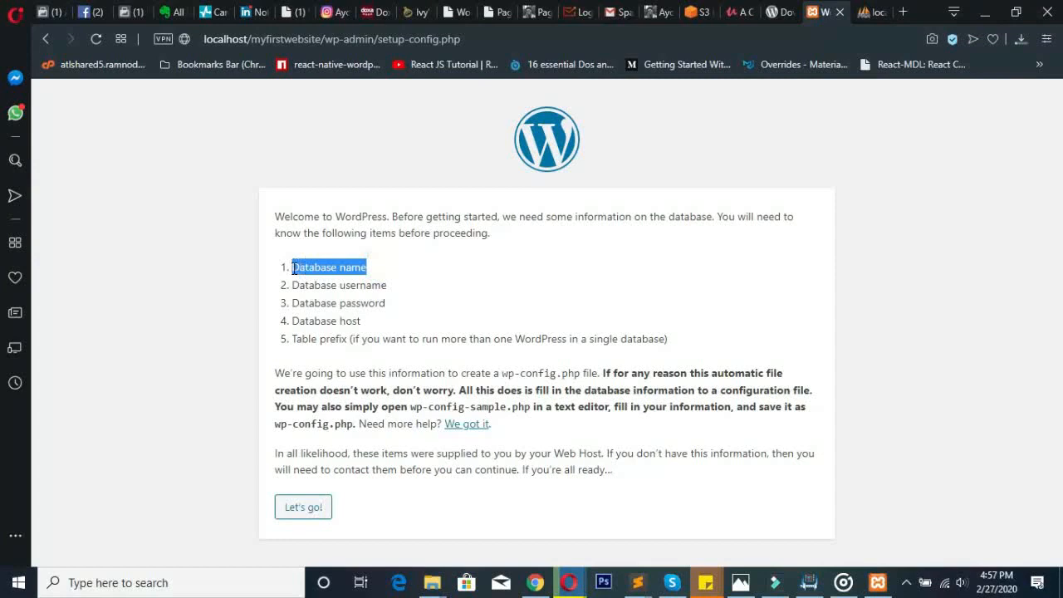
pyautogui.click(360, 310)
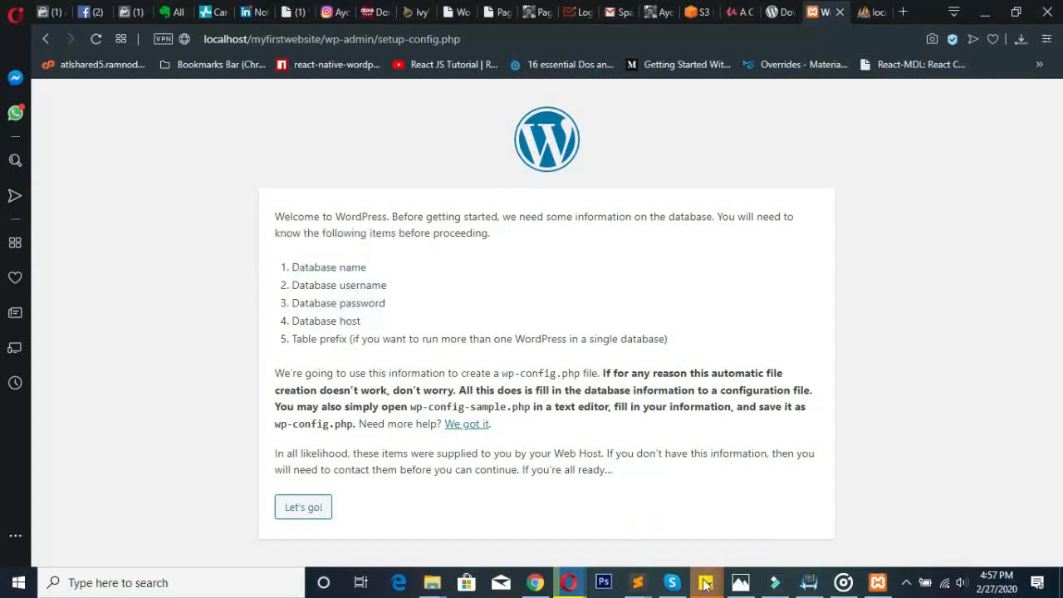
# - Write 'Database Name: myfirstdatabase' in the WordPress sticky note
pyautogui.moveTo(705, 582)
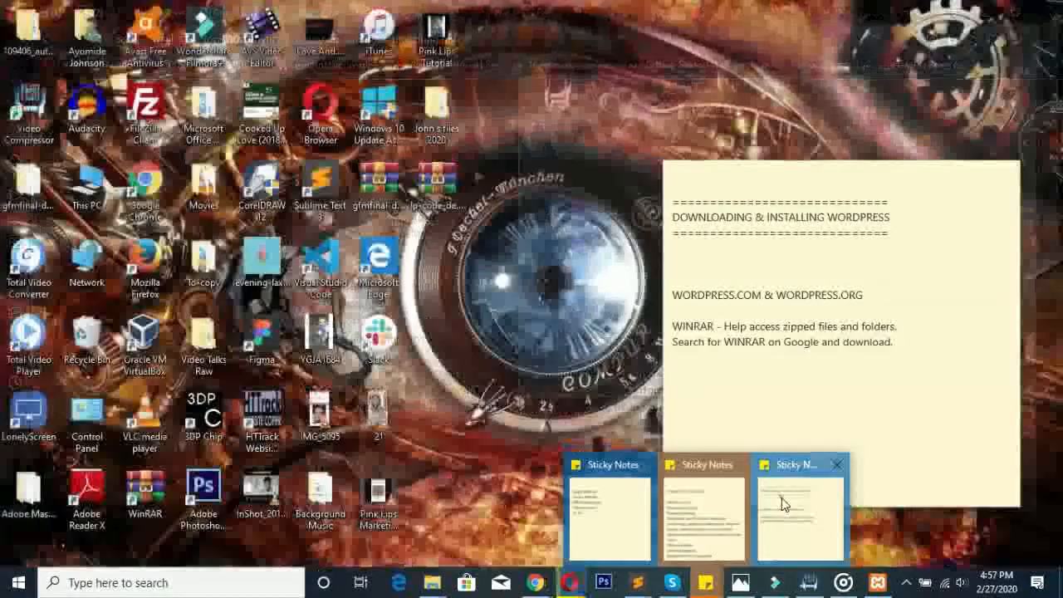
pyautogui.click(782, 497)
pyautogui.write('Databse N')
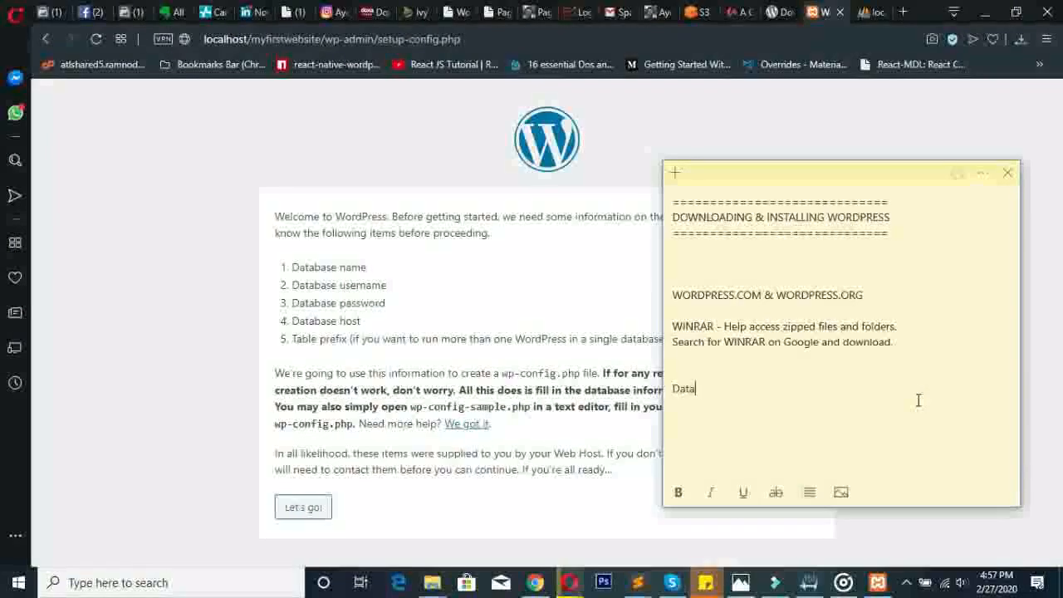
pyautogui.press('BackSpace')
pyautogui.press('BackSpace')
pyautogui.press('BackSpace')
pyautogui.press('BackSpace')
pyautogui.write('ase Name')
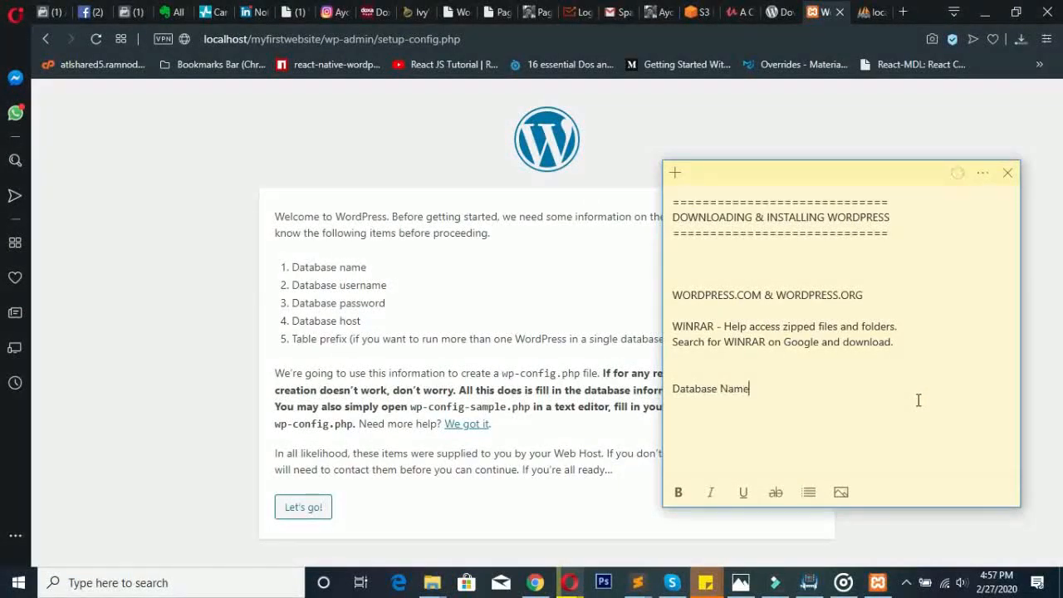
pyautogui.write(': myfirstdatabase')
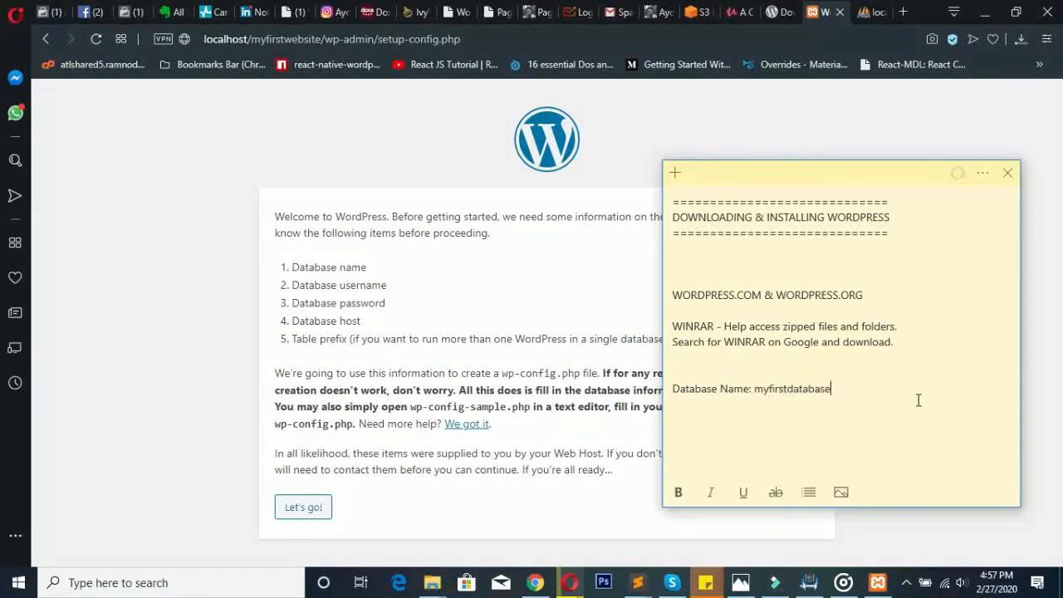
# - Number that line '1.' and add a line '2. Database Username:'
pyautogui.press('Left')
pyautogui.press('Left')
pyautogui.press('Left')
pyautogui.press('Left')
pyautogui.press('Left')
pyautogui.press('Left')
pyautogui.press('Left')
pyautogui.press('Left')
pyautogui.press('Left')
pyautogui.press('Left')
pyautogui.press('Left')
pyautogui.press('Left')
pyautogui.press('Left')
pyautogui.press('Left')
pyautogui.press('Left')
pyautogui.press('Left')
pyautogui.press('Left')
pyautogui.press('Left')
pyautogui.press('Left')
pyautogui.press('Left')
pyautogui.press('Right')
pyautogui.write('1.')
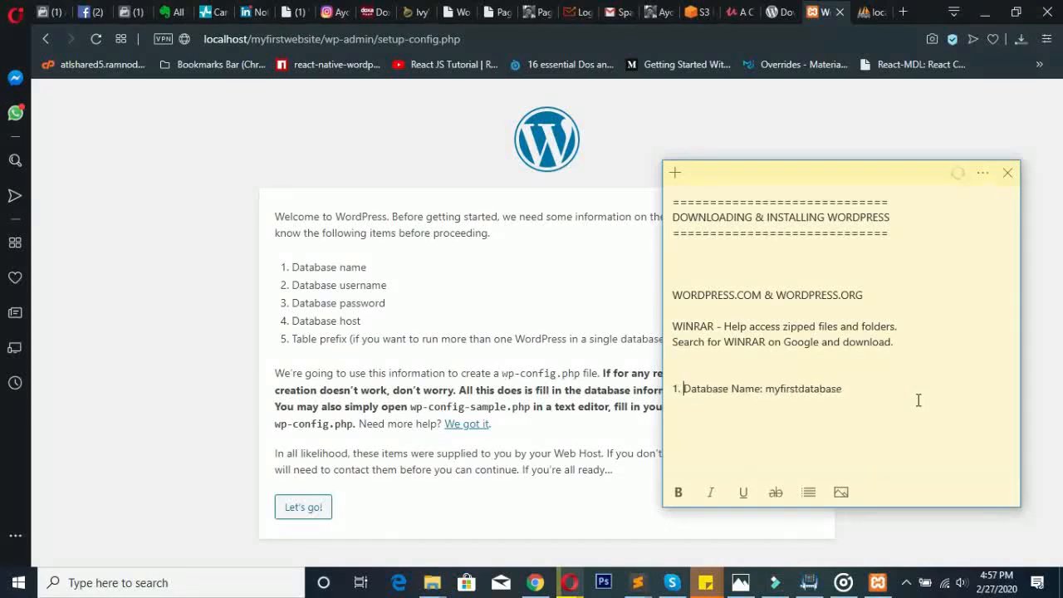
pyautogui.press('Right')
pyautogui.press('Right')
pyautogui.press('Right')
pyautogui.press('Right')
pyautogui.press('Right')
pyautogui.press('Right')
pyautogui.press('Right')
pyautogui.press('Right')
pyautogui.press('Right')
pyautogui.press('Right')
pyautogui.press('Right')
pyautogui.press('Right')
pyautogui.press('Right')
pyautogui.press('Right')
pyautogui.press('Right')
pyautogui.press('Right')
pyautogui.press('Right')
pyautogui.press('Right')
pyautogui.press('Right')
pyautogui.press('Right')
pyautogui.press('Return')
pyautogui.write('2. Database Username:')
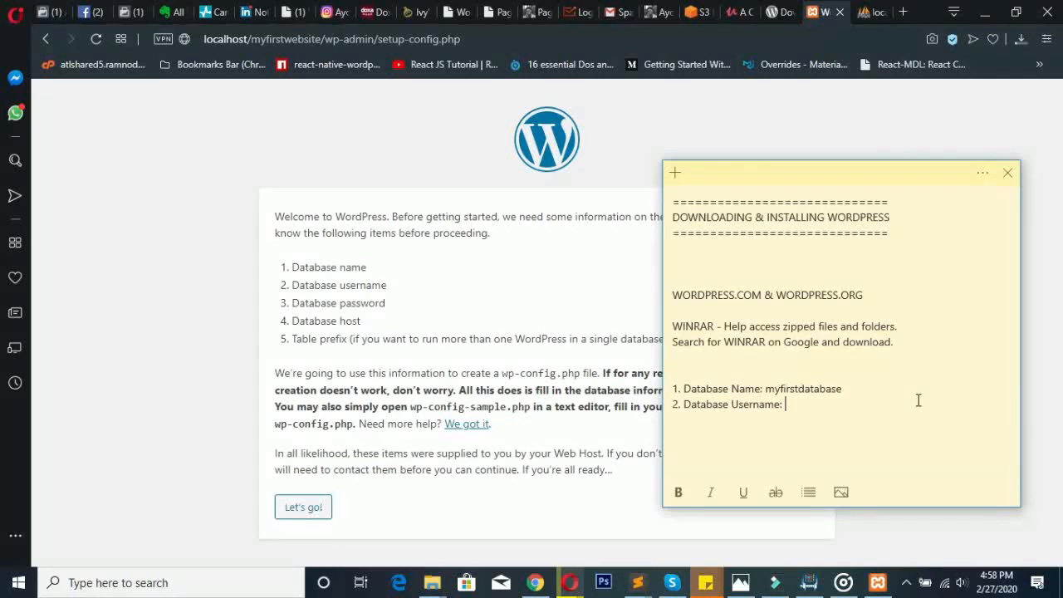
# - Go to the phpMyAdmin server home and open the User accounts list
pyautogui.click(866, 10)
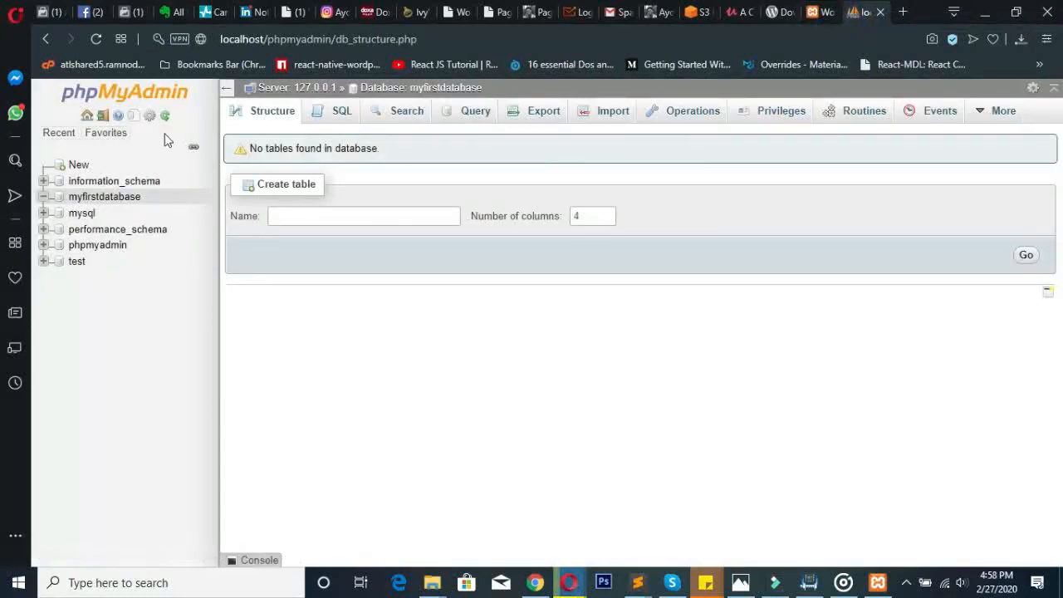
pyautogui.click(87, 117)
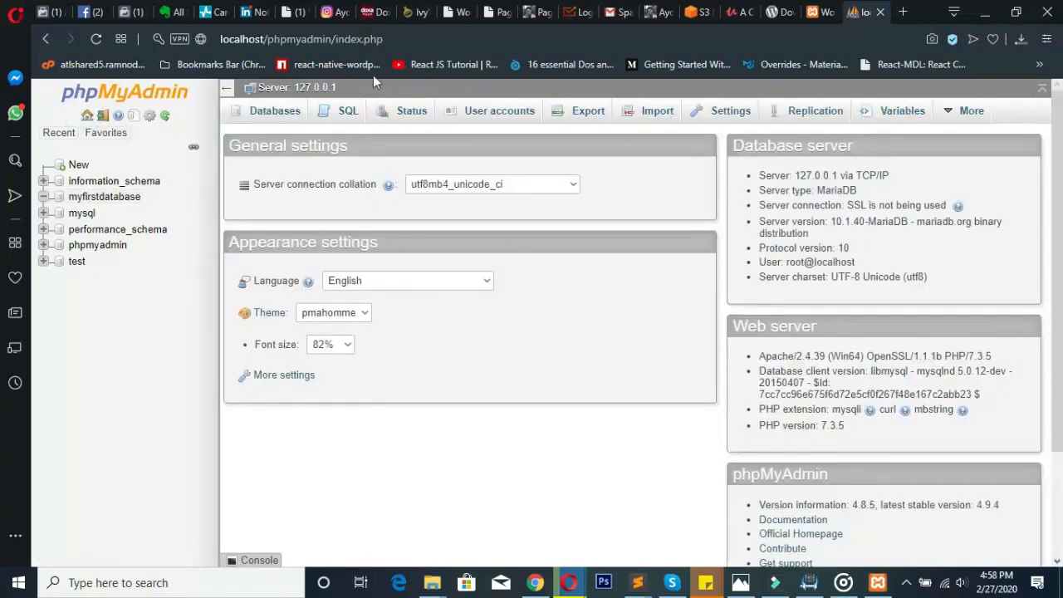
pyautogui.click(499, 111)
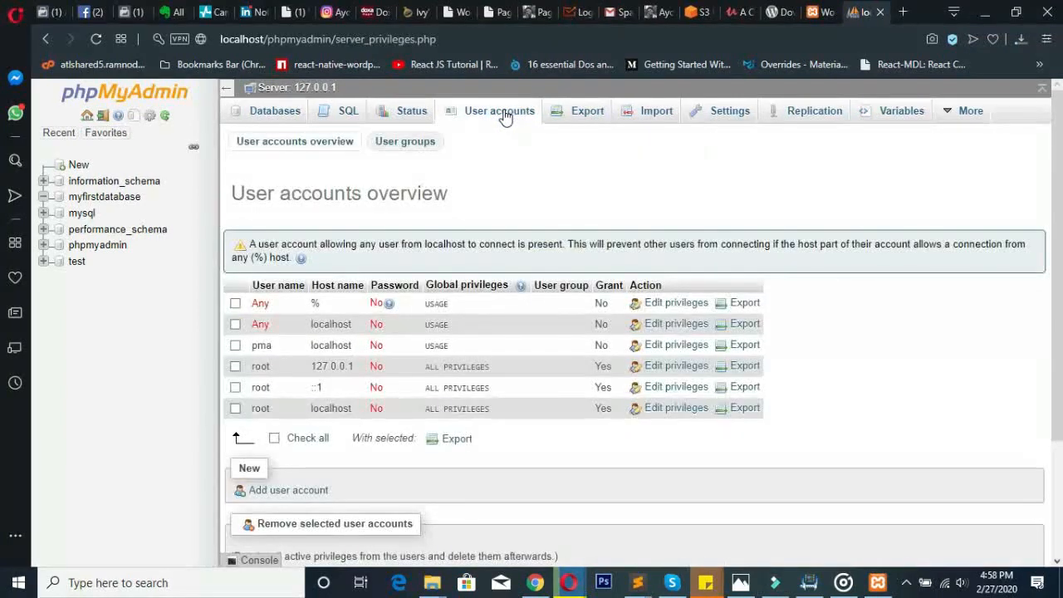
pyautogui.moveTo(1057, 150); pyautogui.dragTo(1059, 258)
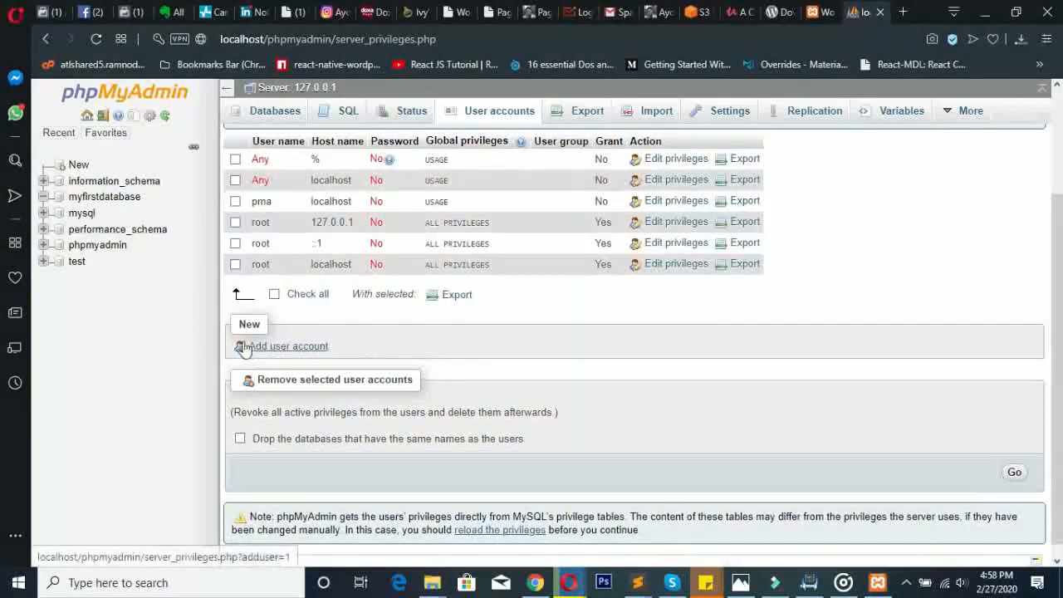
# - Add a user account, replacing the autofilled name admin with 'user'
pyautogui.click(287, 347)
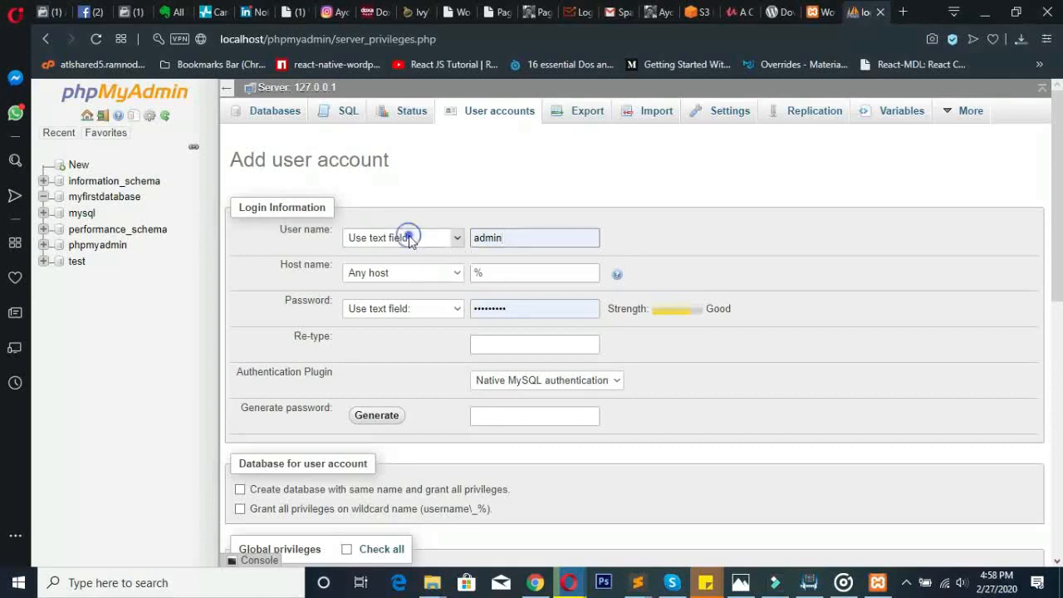
pyautogui.doubleClick(496, 237)
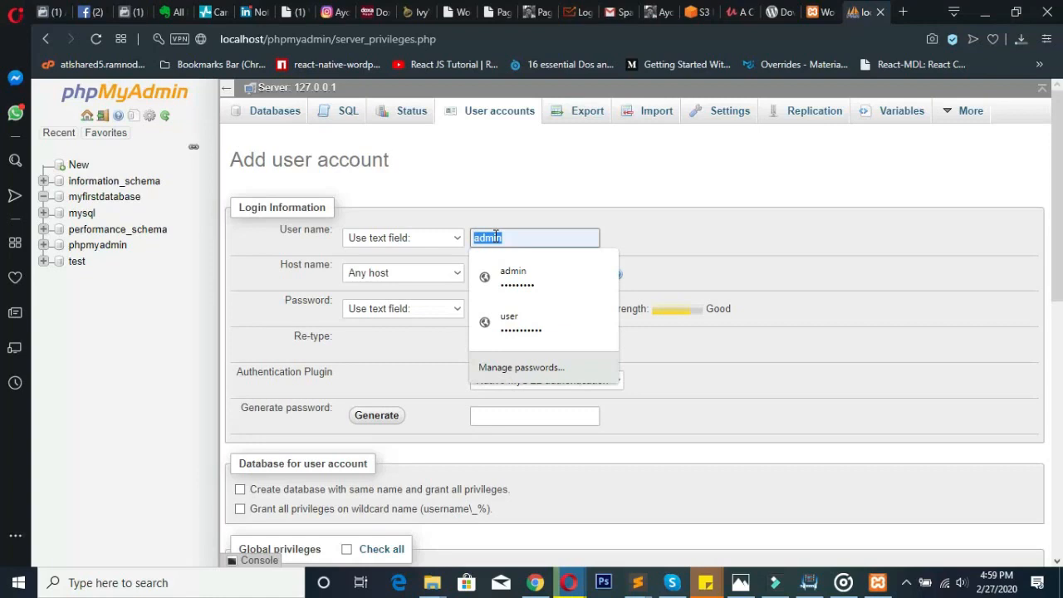
pyautogui.write('us')
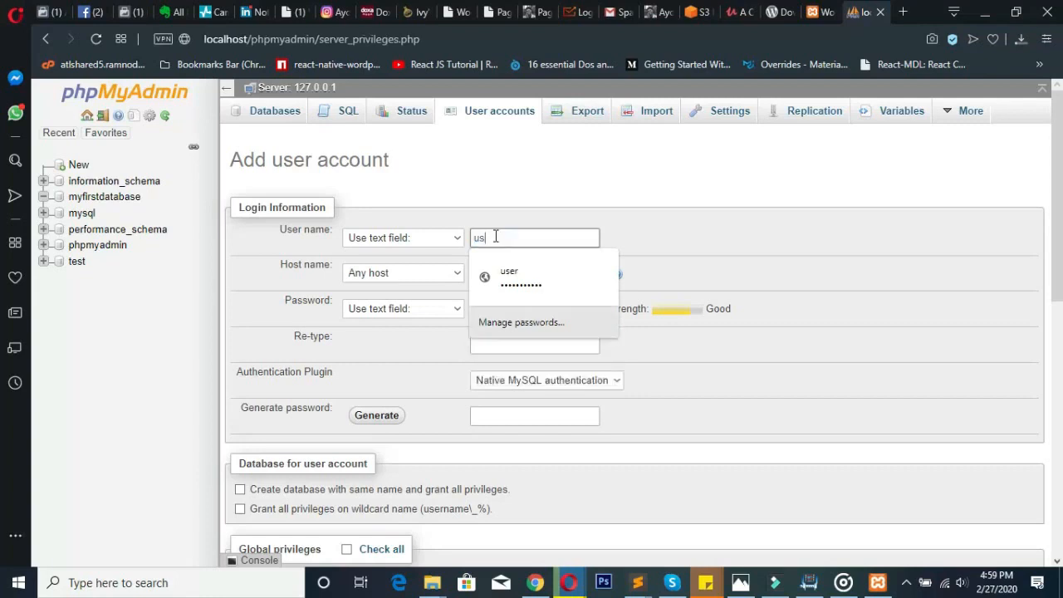
pyautogui.write('er')
pyautogui.press('Down')
pyautogui.press('Return')
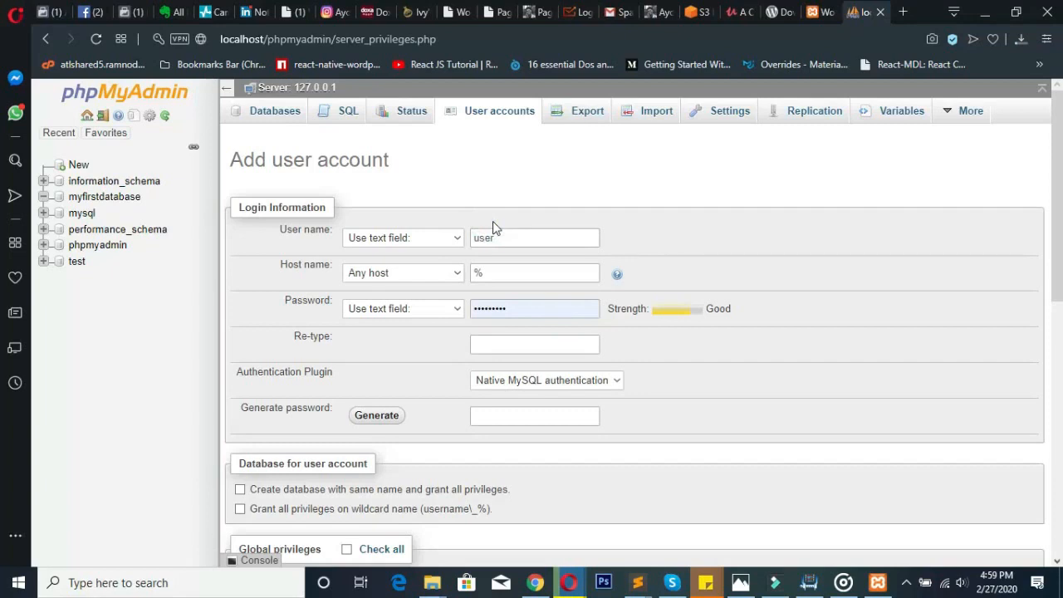
# - Check the Database Host requirement on the WordPress setup page
pyautogui.click(476, 273)
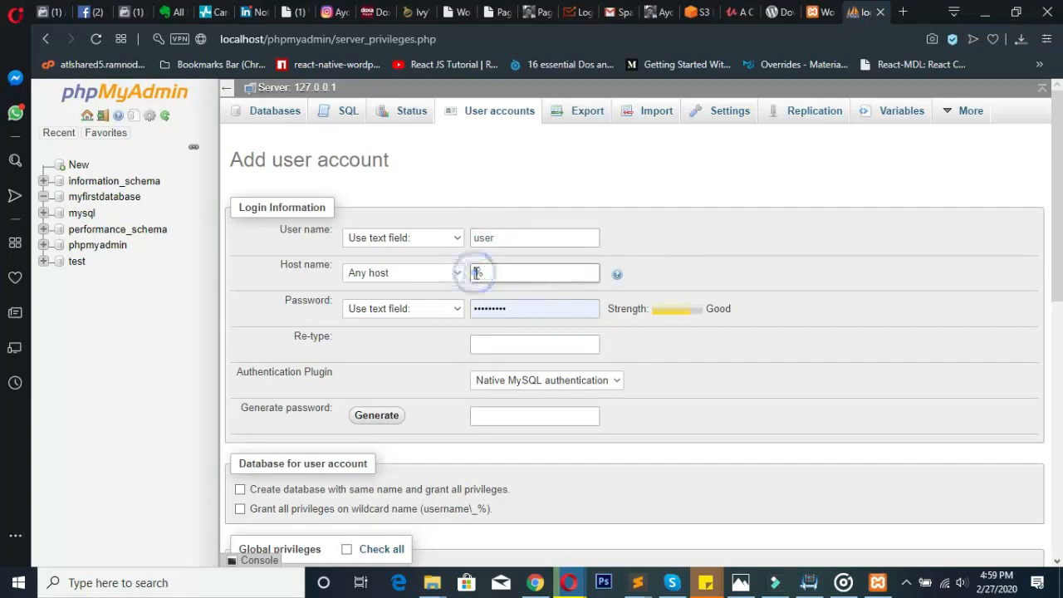
pyautogui.click(831, 10)
pyautogui.moveTo(368, 326); pyautogui.dragTo(293, 326)
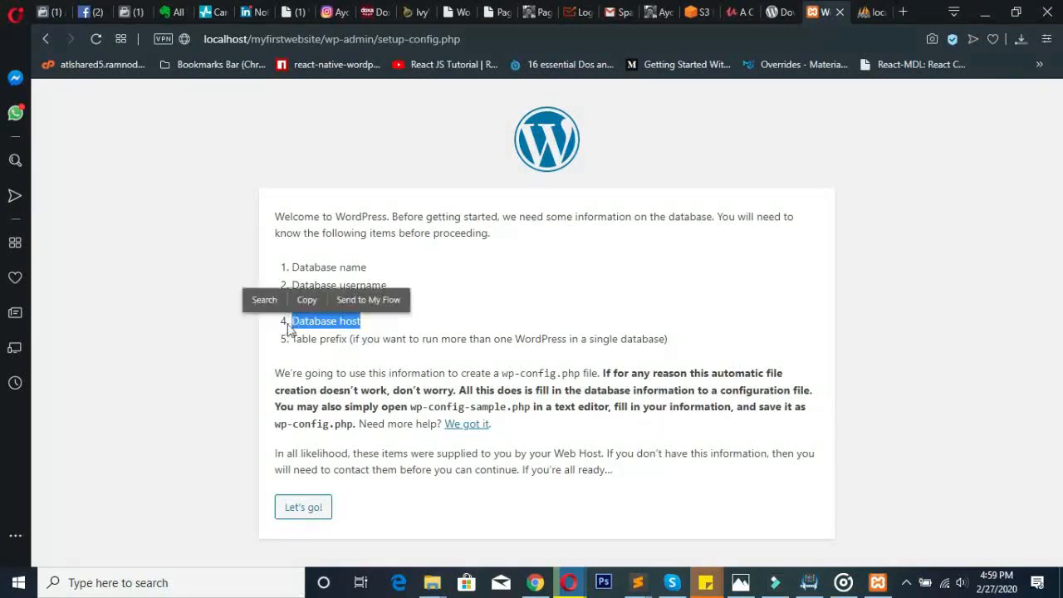
pyautogui.click(292, 326)
pyautogui.moveTo(292, 326); pyautogui.dragTo(368, 326)
pyautogui.click(864, 12)
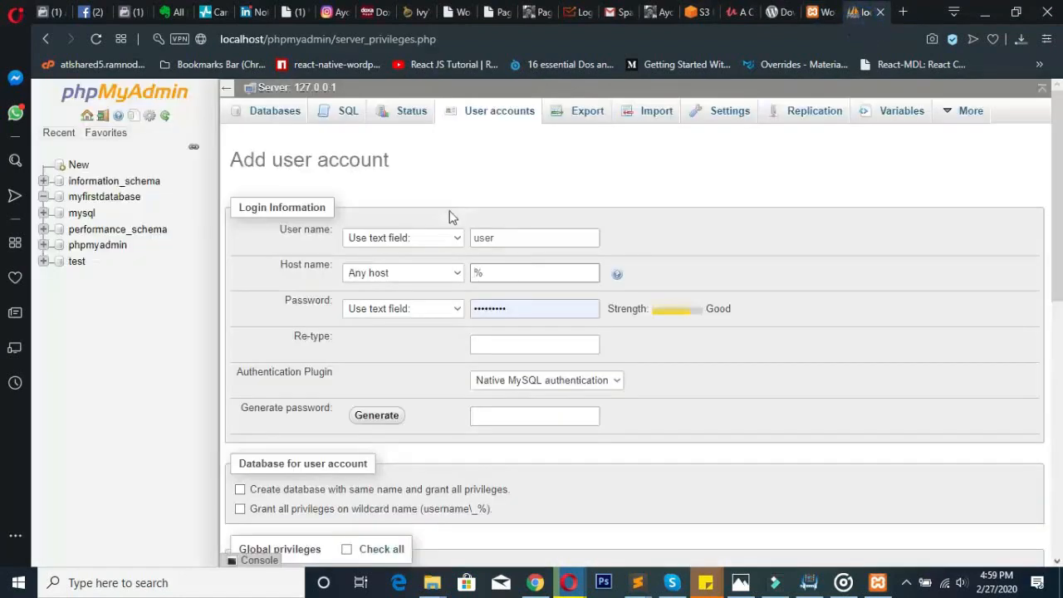
# - Replace the host % with localhost and delete the prefilled password
pyautogui.click(501, 274)
pyautogui.doubleClick(501, 273)
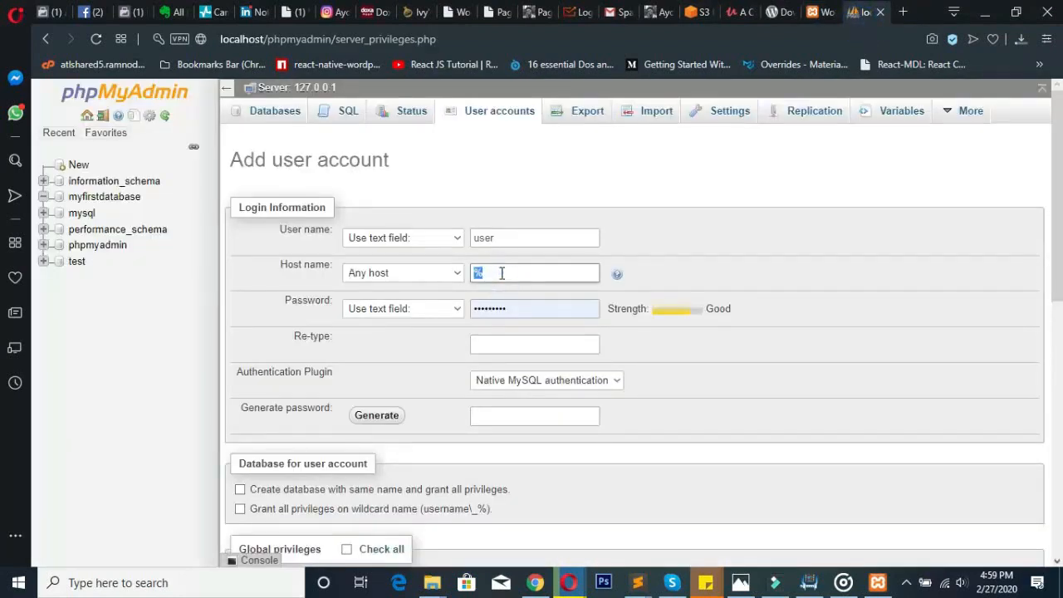
pyautogui.write('localhost')
pyautogui.click(656, 260)
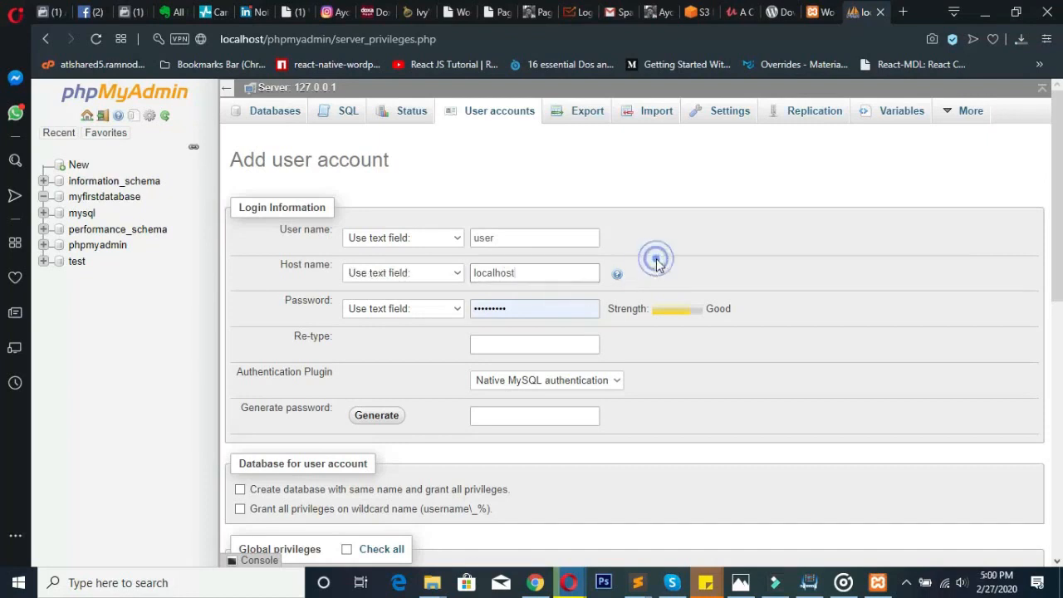
pyautogui.doubleClick(512, 305)
pyautogui.press('BackSpace')
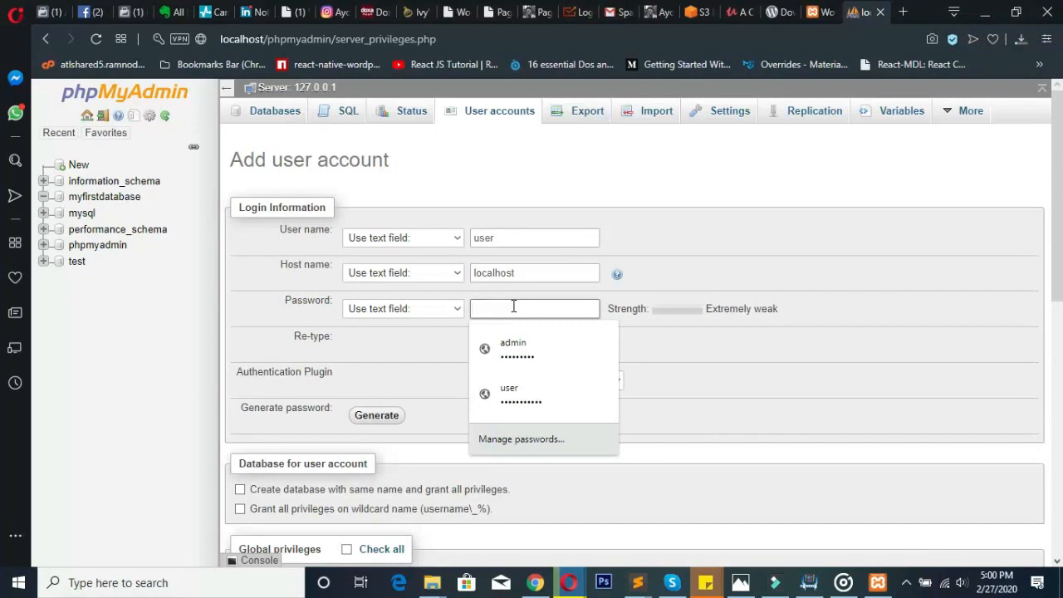
# - Enter the account password, briefly jot it in the sticky note, and re-type it to confirm
pyautogui.write('12345678')
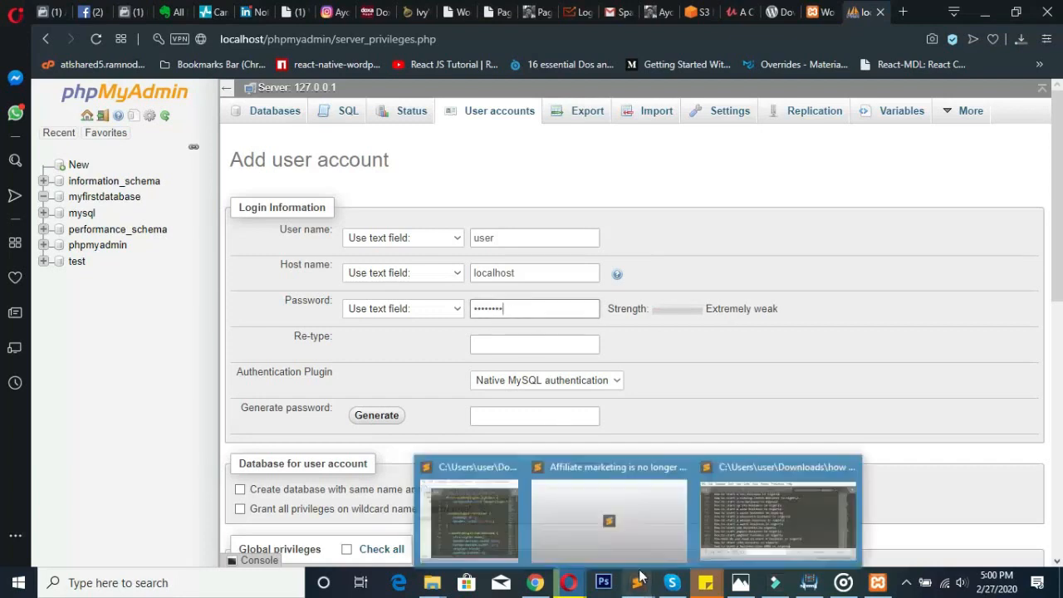
pyautogui.moveTo(710, 586)
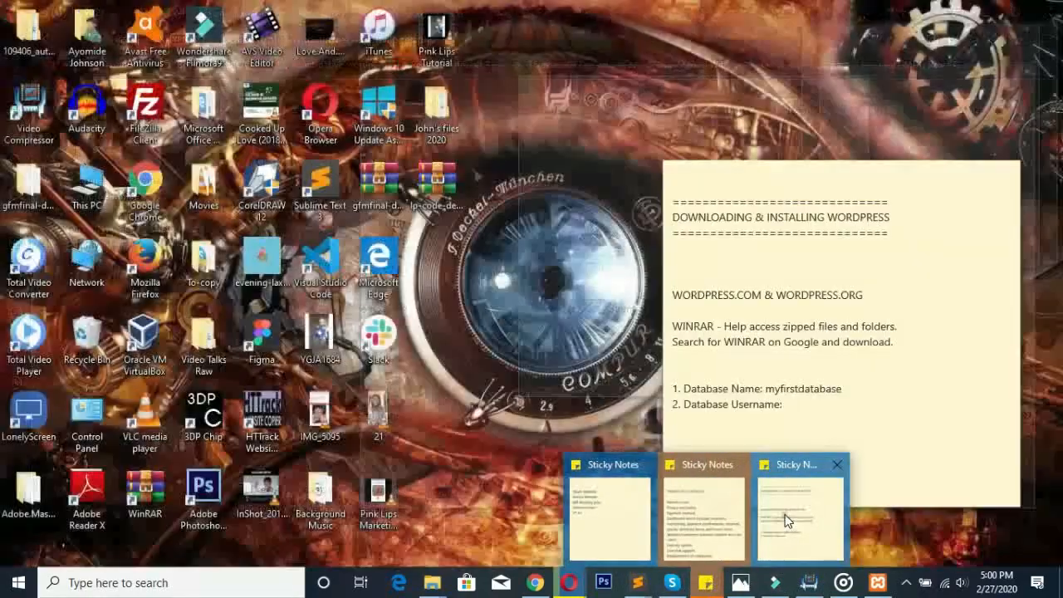
pyautogui.click(783, 517)
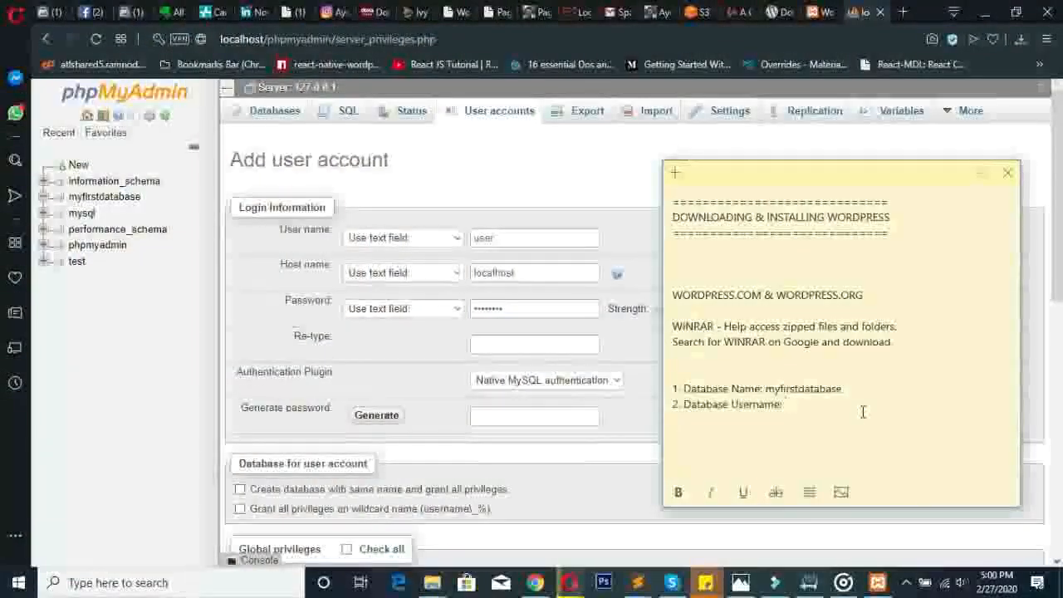
pyautogui.click(879, 250)
pyautogui.write('password')
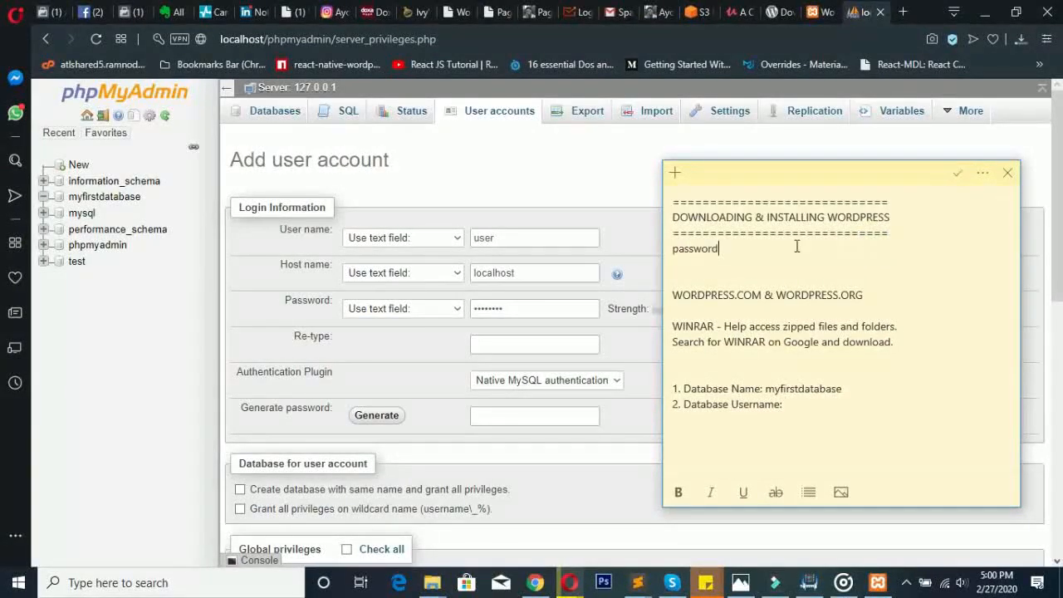
pyautogui.moveTo(772, 252); pyautogui.dragTo(674, 248)
pyautogui.hotkey('ctrl', 'x')
pyautogui.click(509, 342)
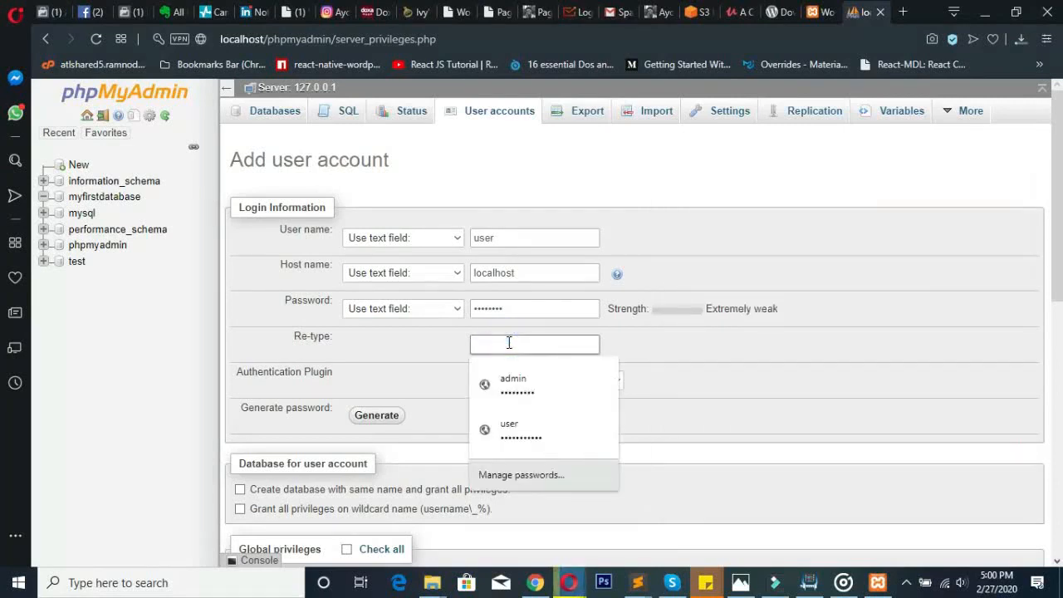
pyautogui.write('password')
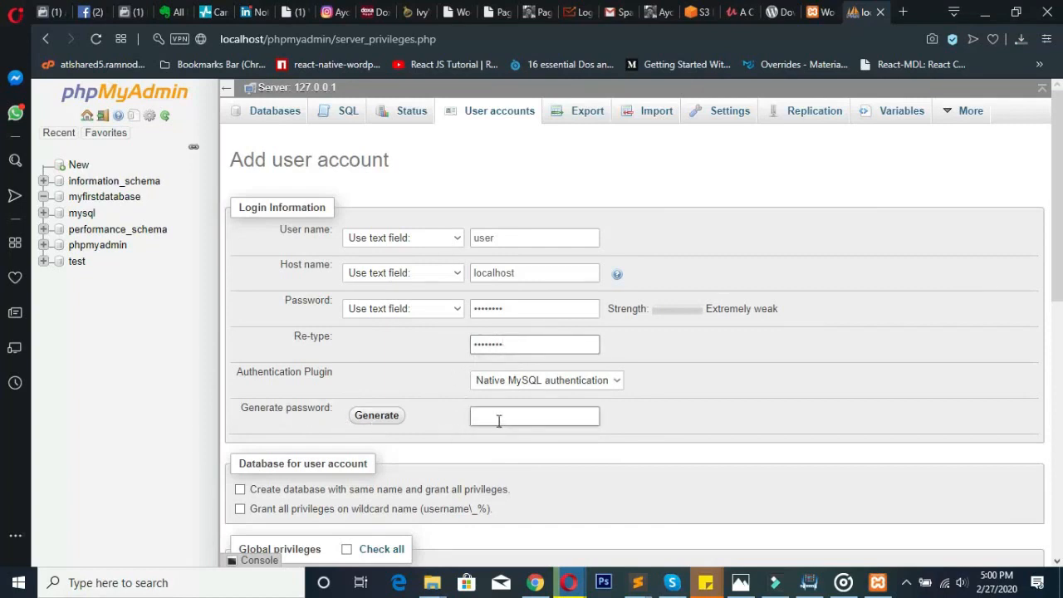
# - Tick Check all under Global privileges for the new account
pyautogui.moveTo(1057, 210); pyautogui.dragTo(1061, 287)
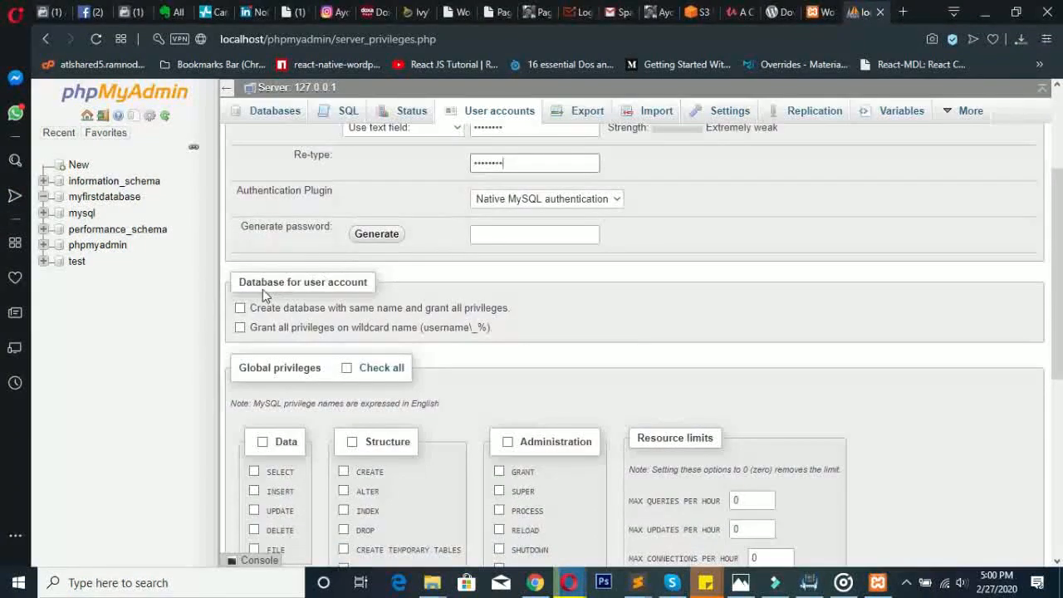
pyautogui.moveTo(240, 283); pyautogui.dragTo(369, 284)
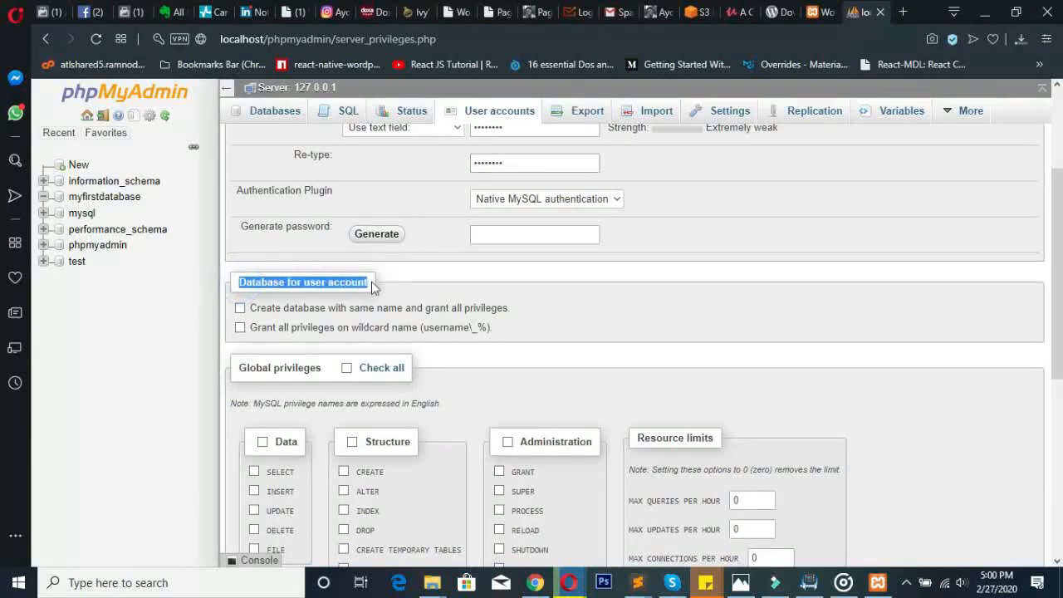
pyautogui.click(484, 280)
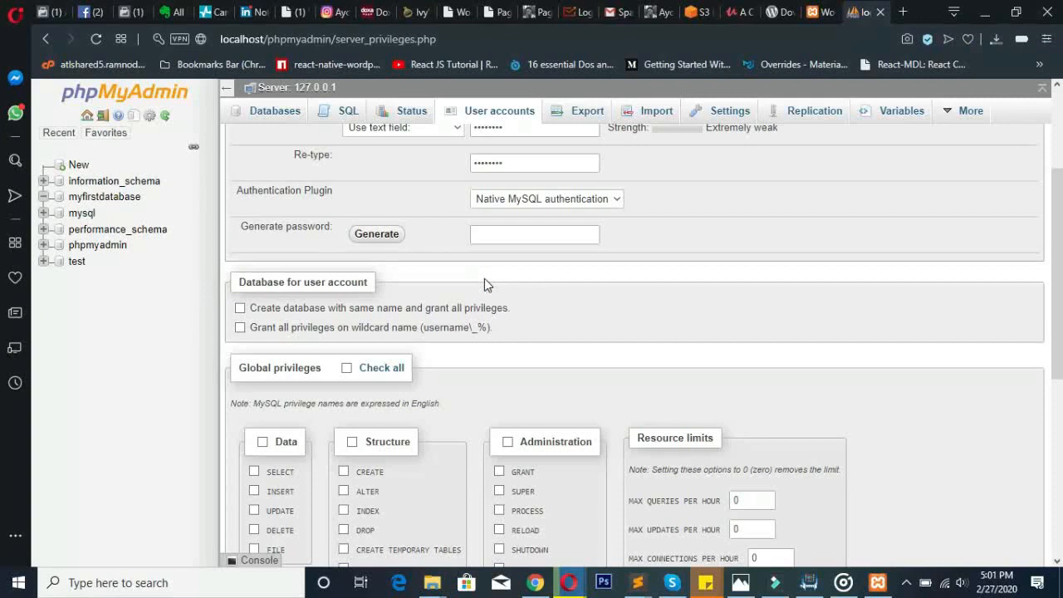
pyautogui.moveTo(1055, 292); pyautogui.dragTo(1026, 361)
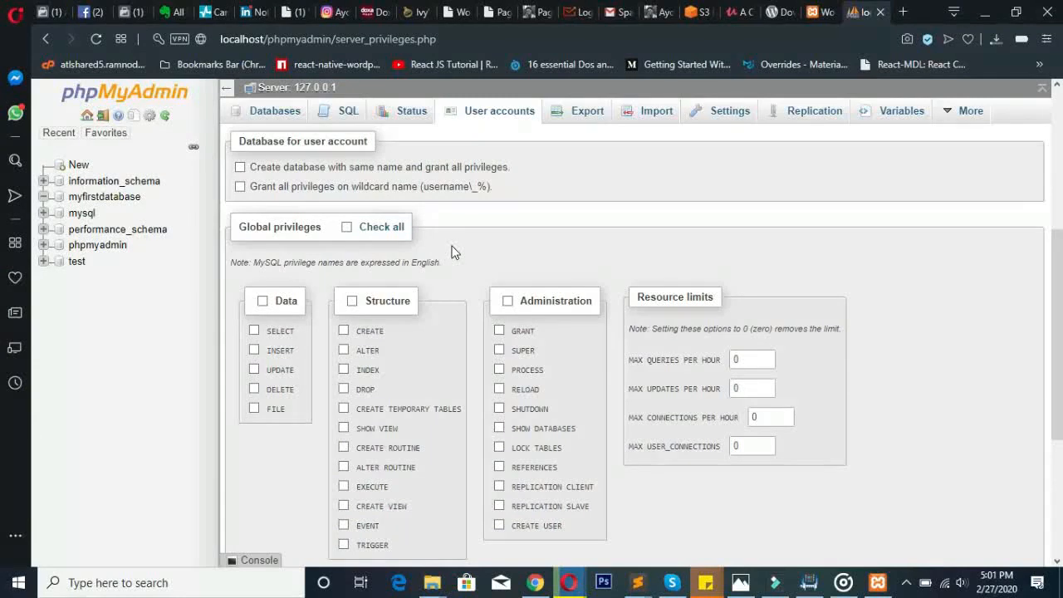
pyautogui.click(382, 228)
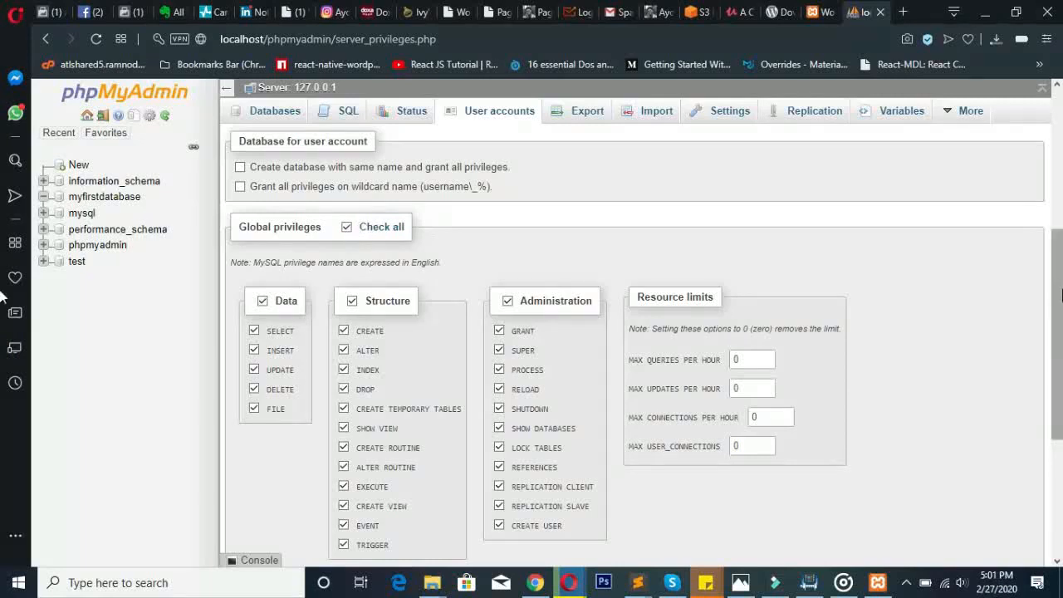
pyautogui.moveTo(1059, 295); pyautogui.dragTo(1060, 143)
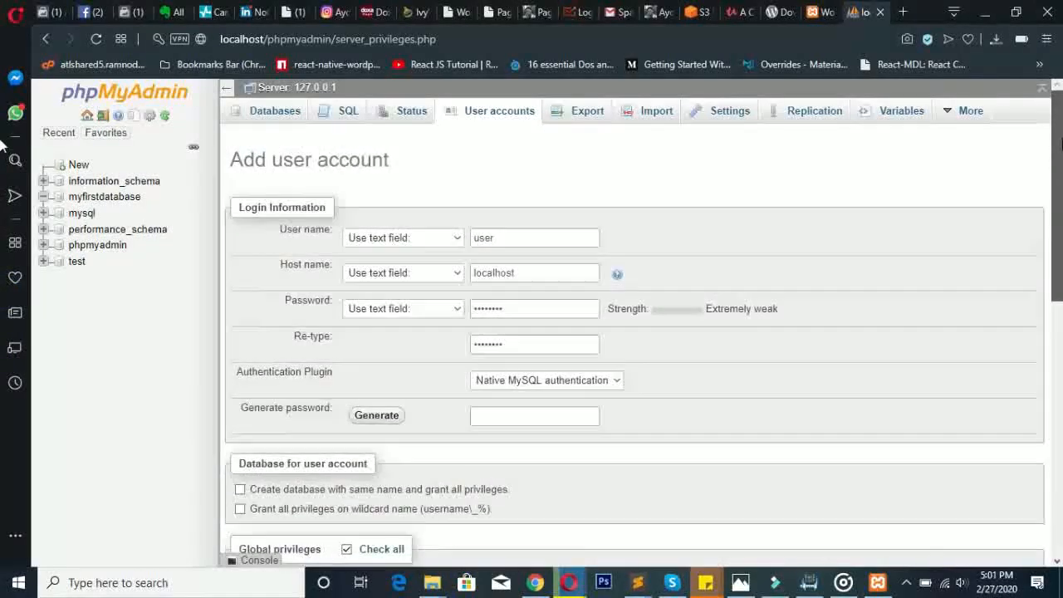
pyautogui.click(565, 239)
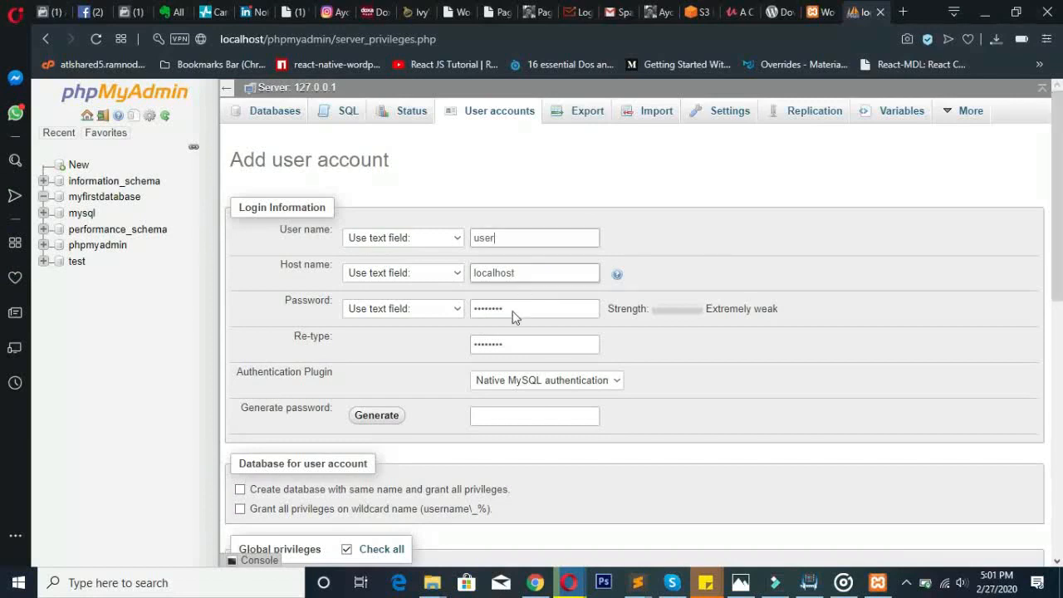
# - Close the stray saved-passwords page, bring up the sticky note, and show the WordPress setup page
pyautogui.click(673, 297)
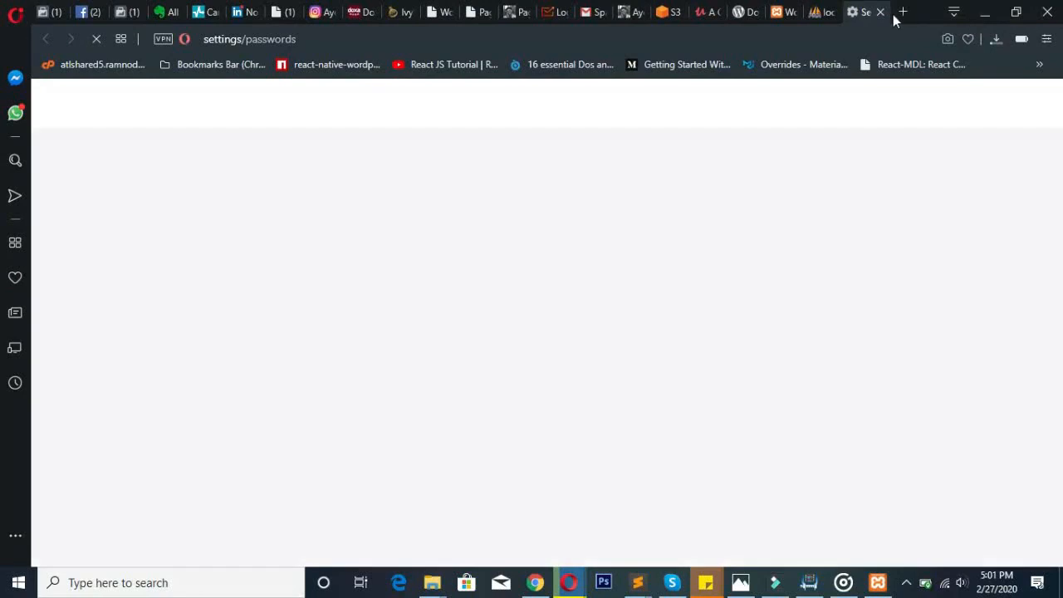
pyautogui.click(880, 12)
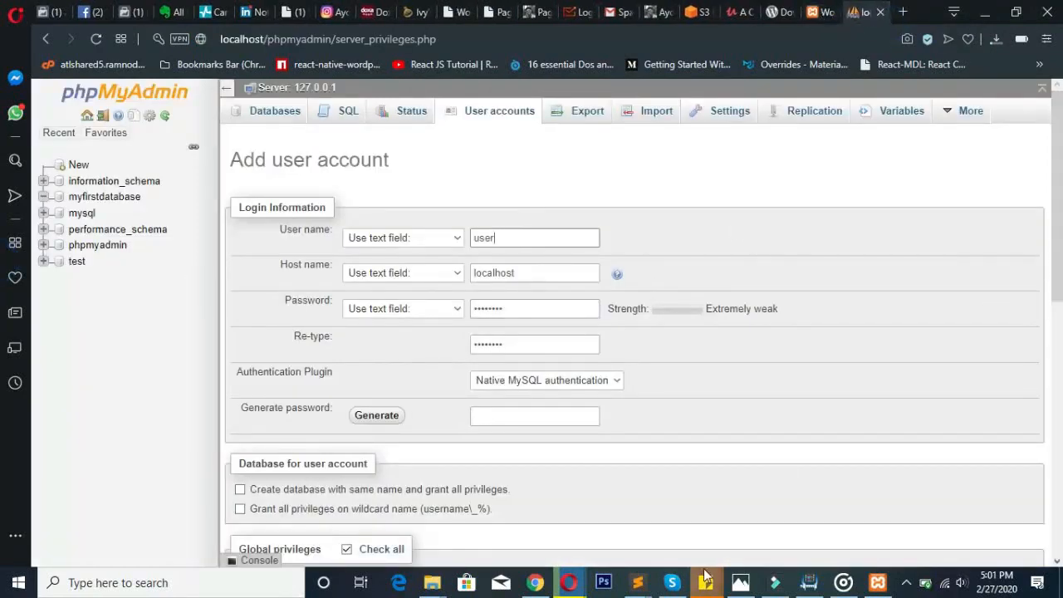
pyautogui.moveTo(719, 577)
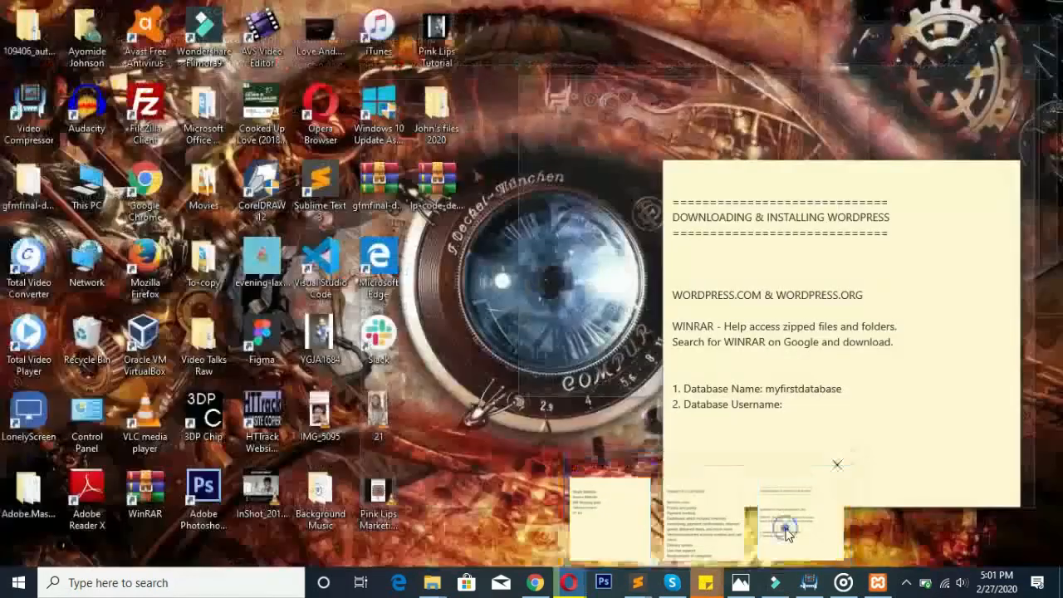
pyautogui.click(785, 530)
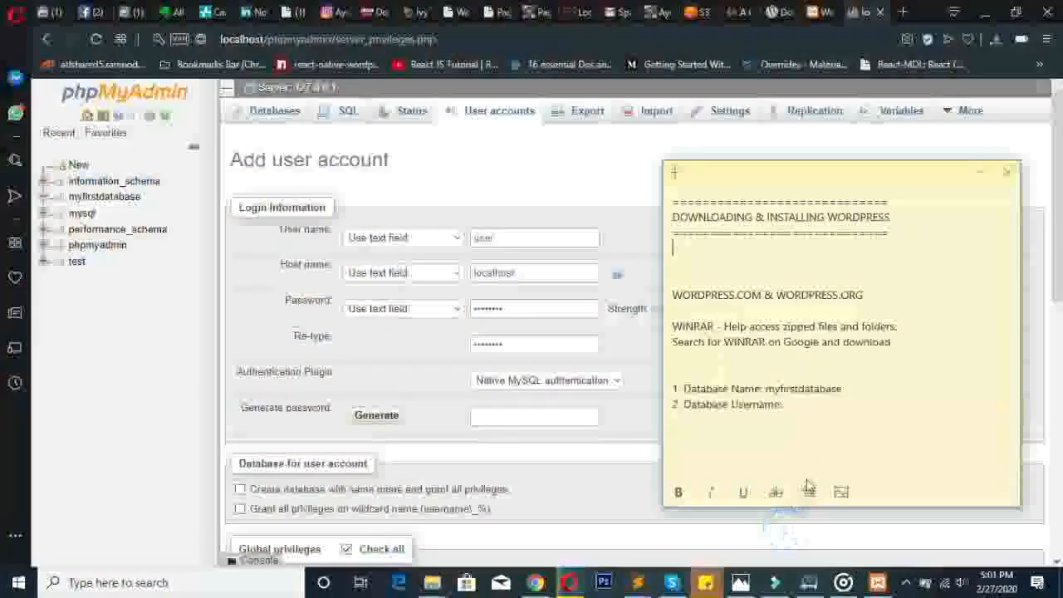
pyautogui.click(816, 409)
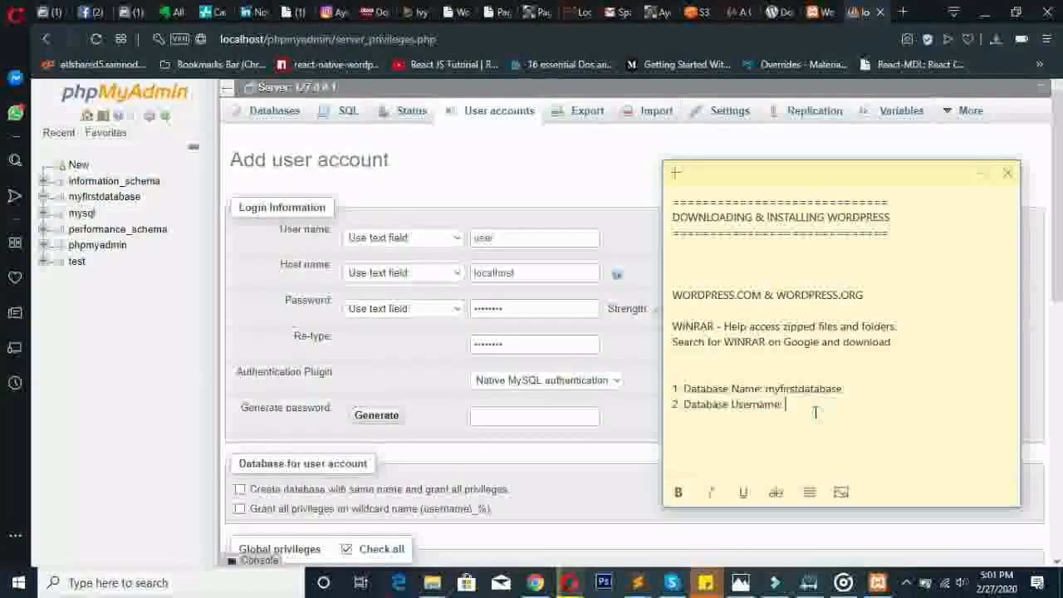
pyautogui.click(825, 12)
pyautogui.click(648, 512)
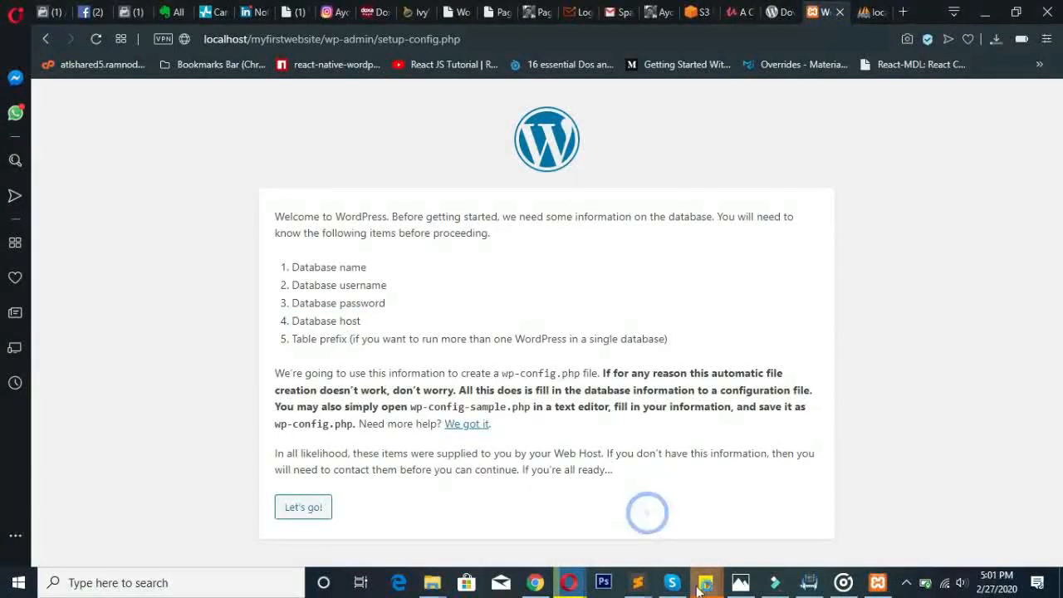
# - Add the line '3. Database Password:' to the sticky note
pyautogui.moveTo(706, 585)
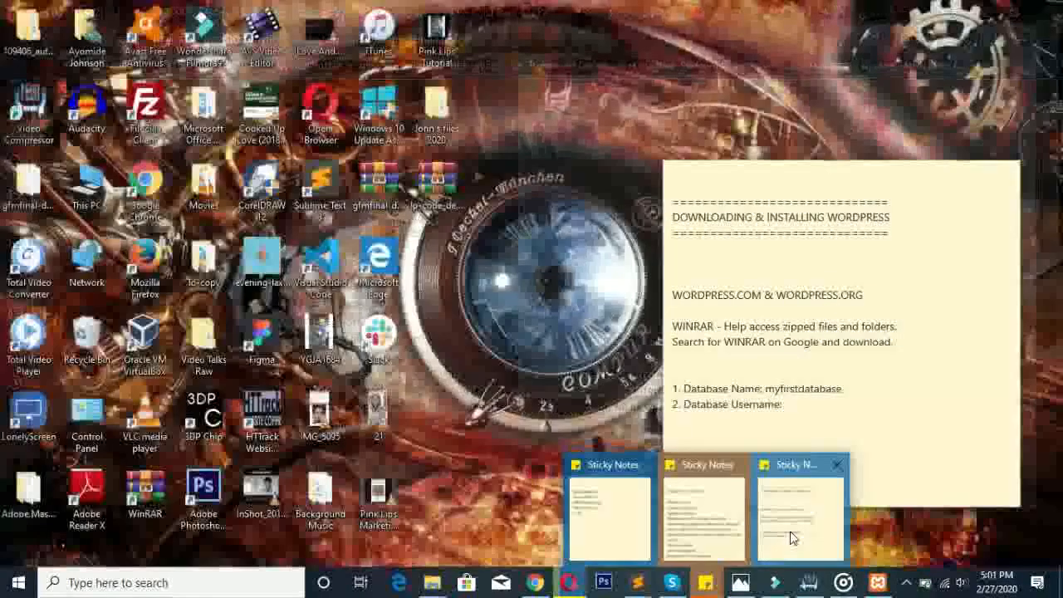
pyautogui.click(790, 531)
pyautogui.press('Return')
pyautogui.write('3. Databse')
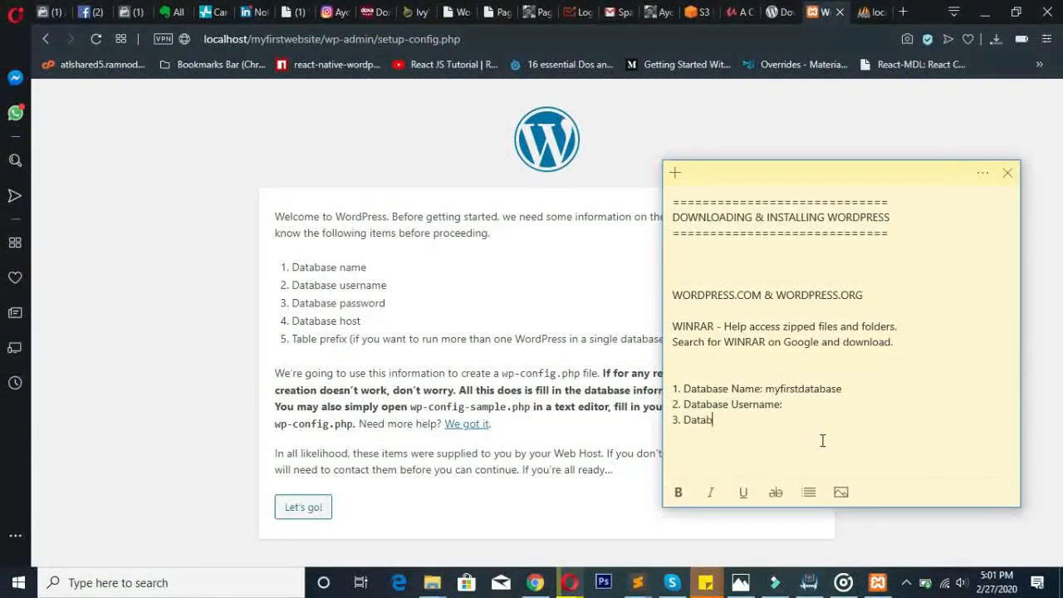
pyautogui.press('BackSpace')
pyautogui.press('BackSpace')
pyautogui.press('BackSpace')
pyautogui.write('ase P')
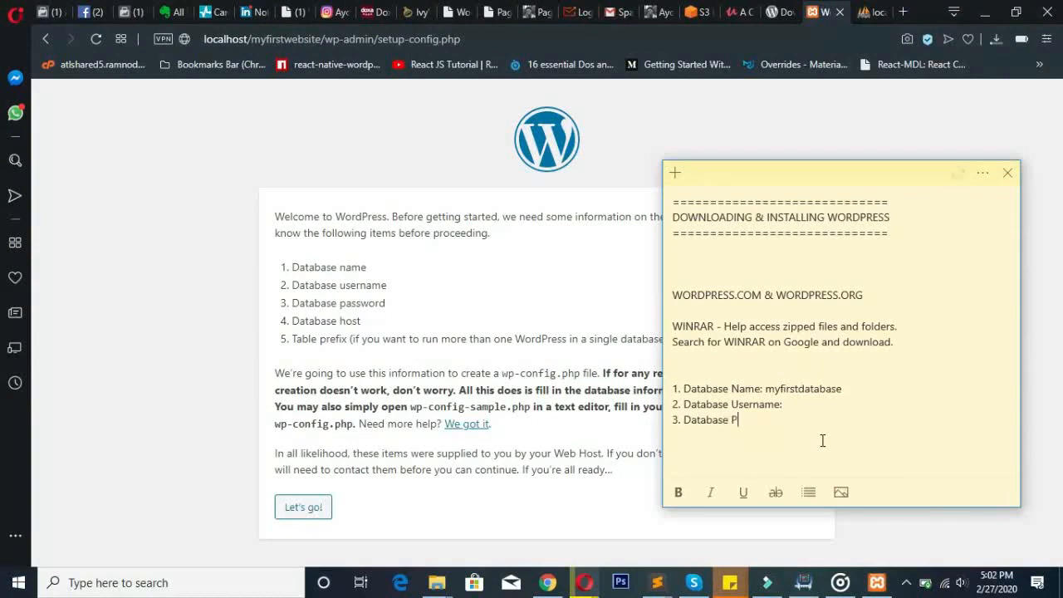
pyautogui.write('assword:')
# - Add '4. Database Host:' and '5. Table Prefix:' lines, then return to the Username line
pyautogui.press('Return')
pyautogui.write('4. Databas')
pyautogui.press('BackSpace')
pyautogui.press('BackSpace')
pyautogui.write('ase Host:')
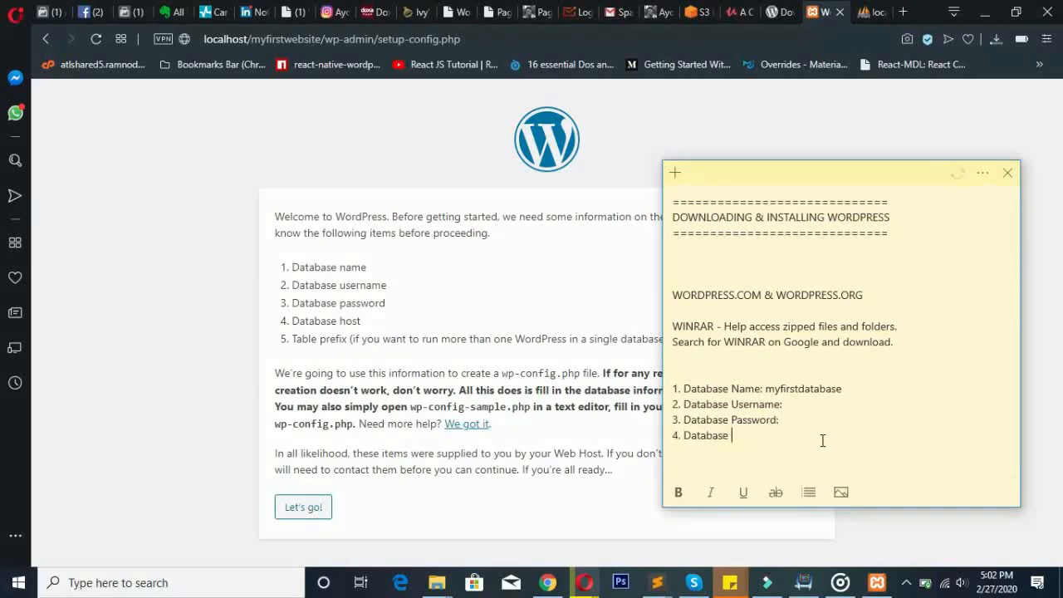
pyautogui.press('Return')
pyautogui.write('5. Table Prefix:')
pyautogui.press('Up')
pyautogui.press('Up')
pyautogui.press('Up')
pyautogui.press('End')
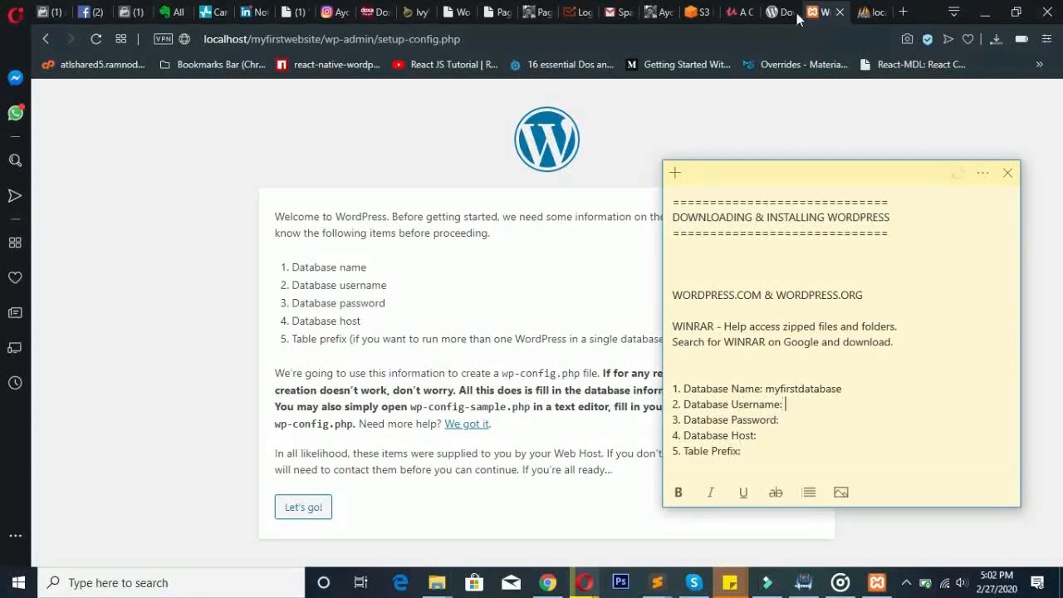
pyautogui.click(869, 8)
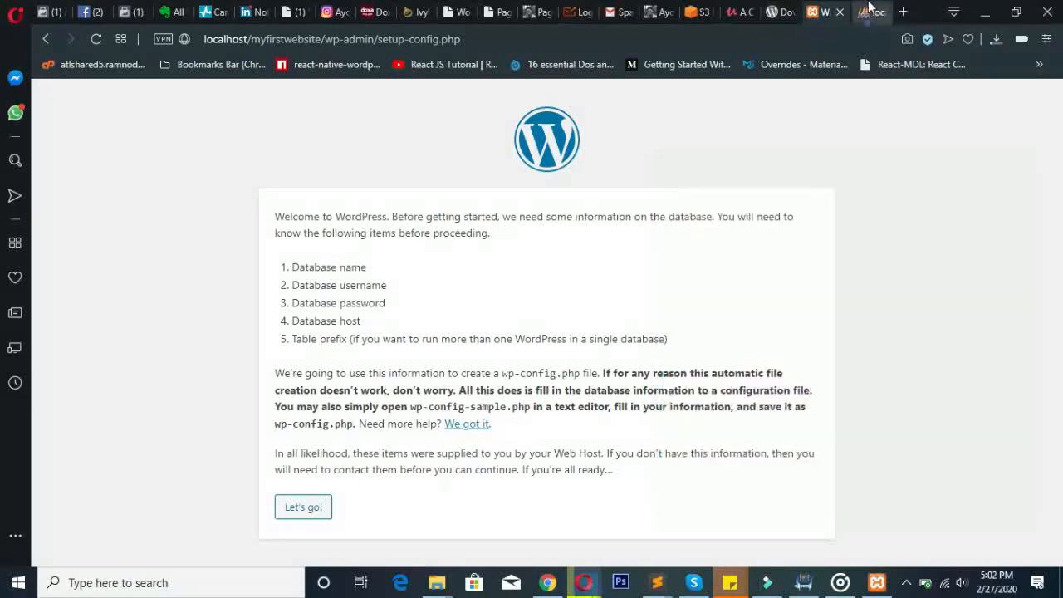
# - Fill in username 'user', the account password and host 'localhost' in the note
pyautogui.doubleClick(502, 240)
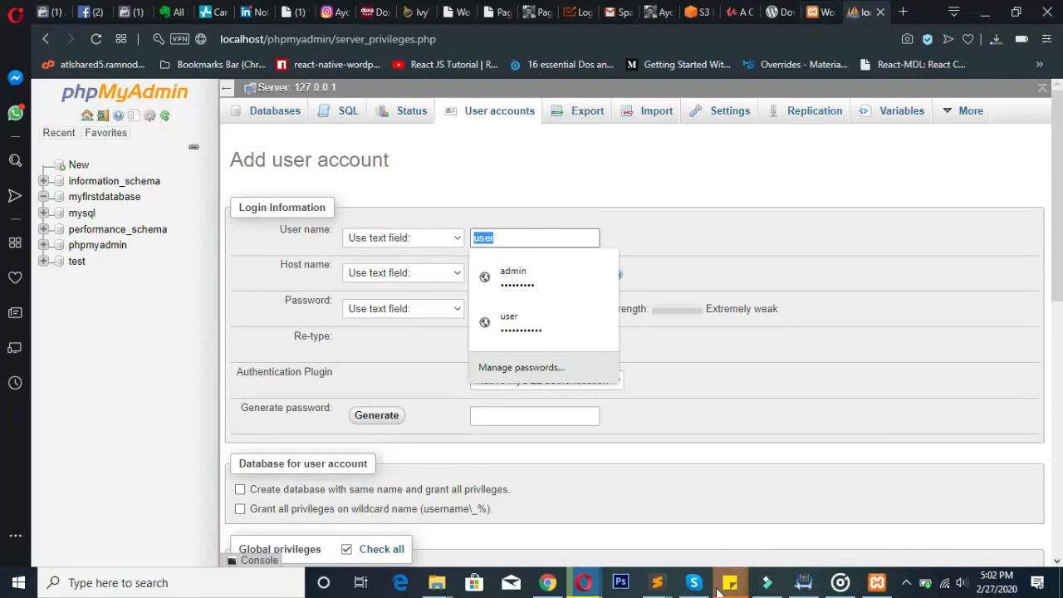
pyautogui.moveTo(730, 582)
pyautogui.click(816, 507)
pyautogui.write('user')
pyautogui.press('Down')
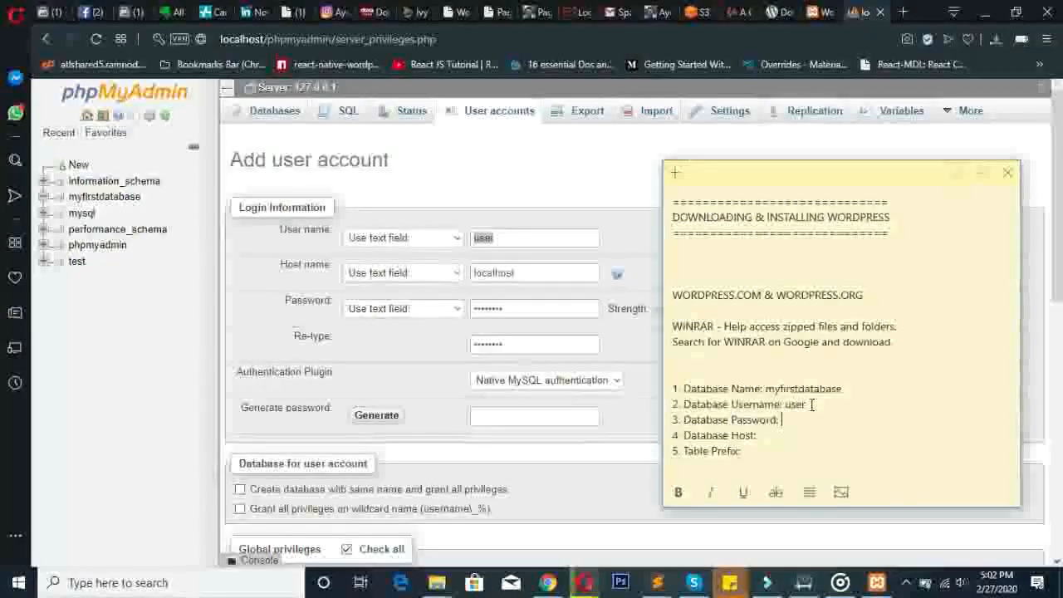
pyautogui.write('password')
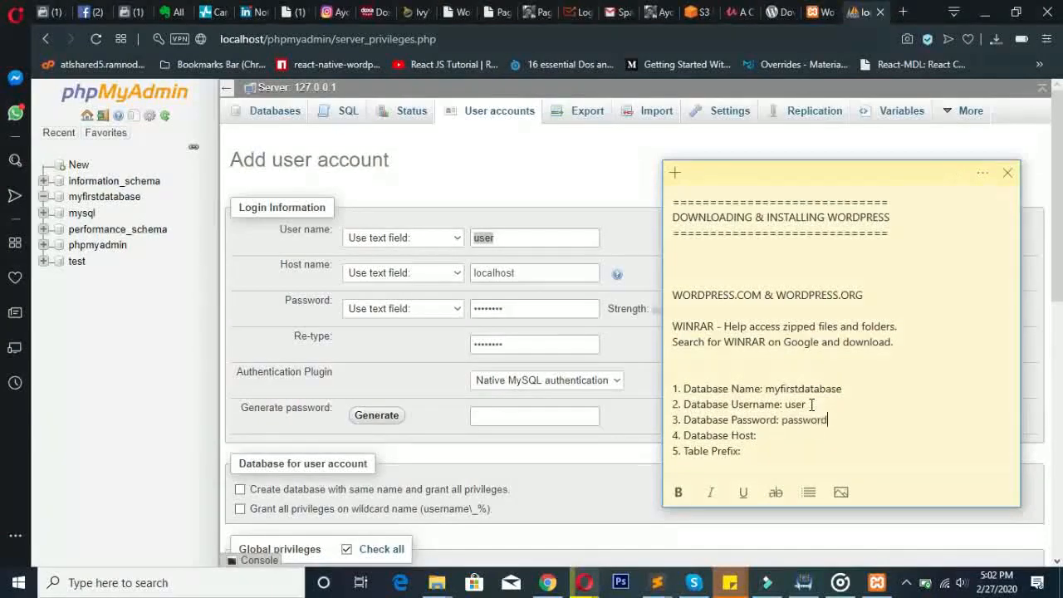
pyautogui.click(795, 438)
pyautogui.write('localhost')
# - Cross-check the localhost host name in phpMyAdmin and move the sticky note higher
pyautogui.click(817, 10)
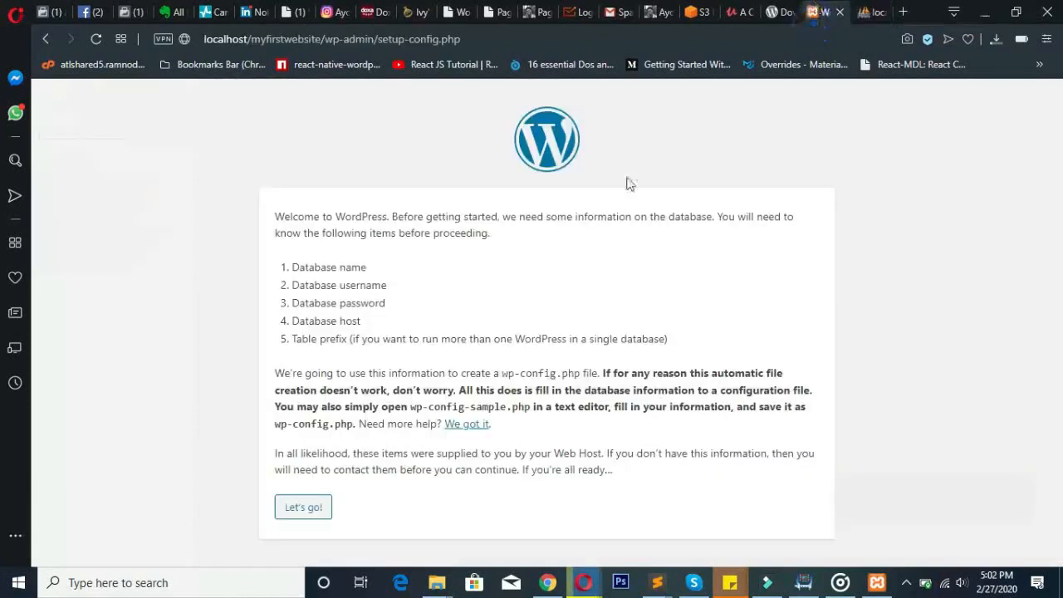
pyautogui.click(869, 11)
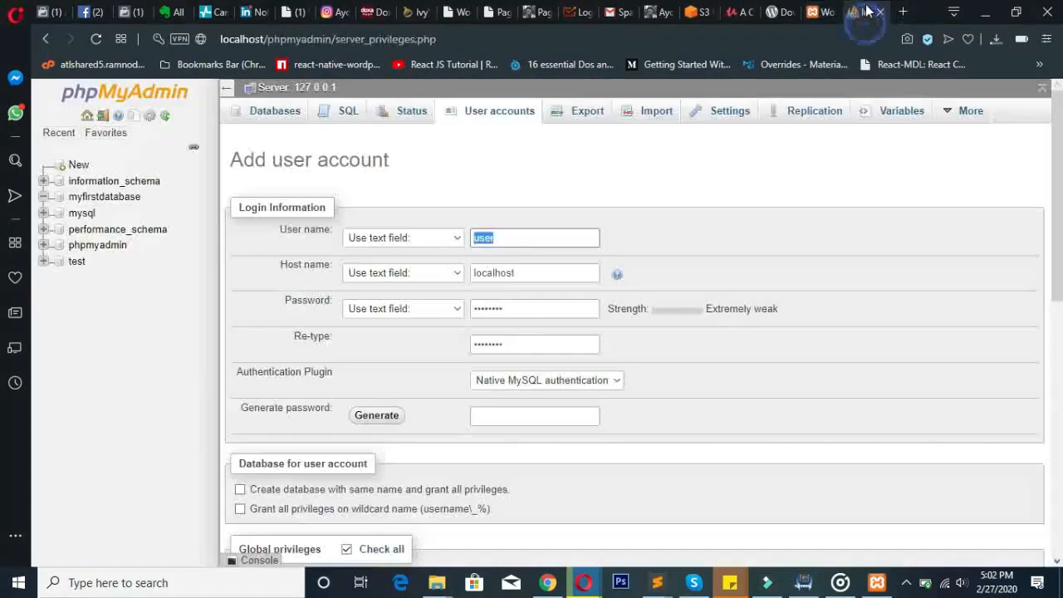
pyautogui.click(478, 273)
pyautogui.moveTo(529, 273); pyautogui.dragTo(562, 256)
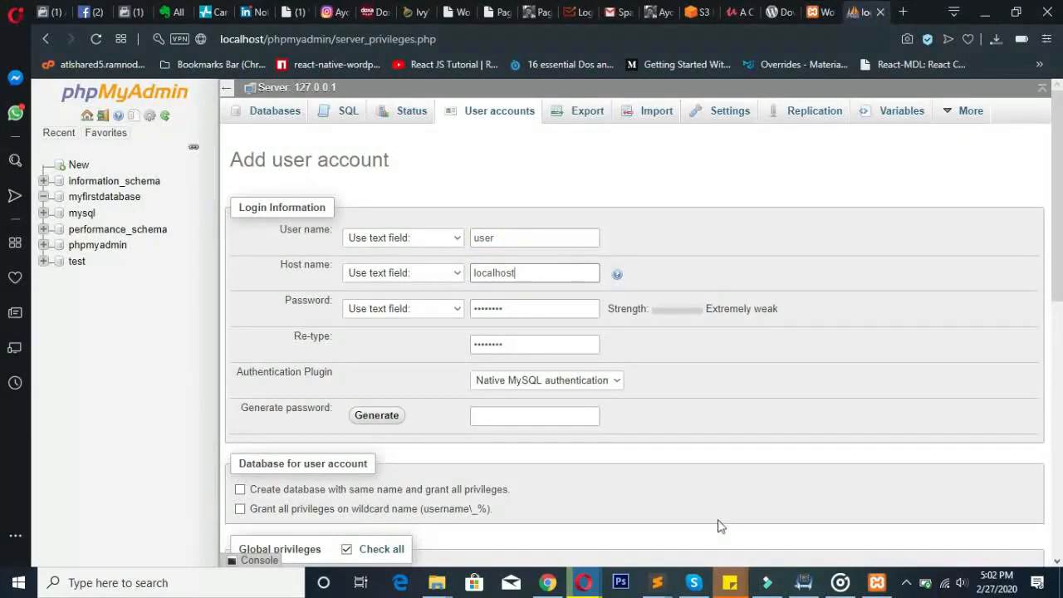
pyautogui.moveTo(731, 582)
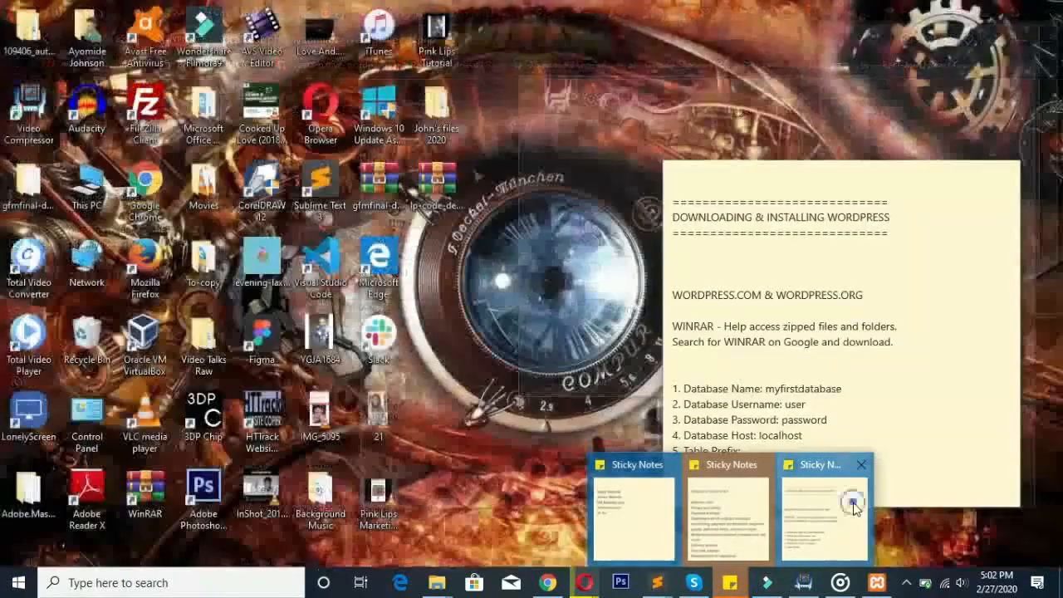
pyautogui.click(857, 508)
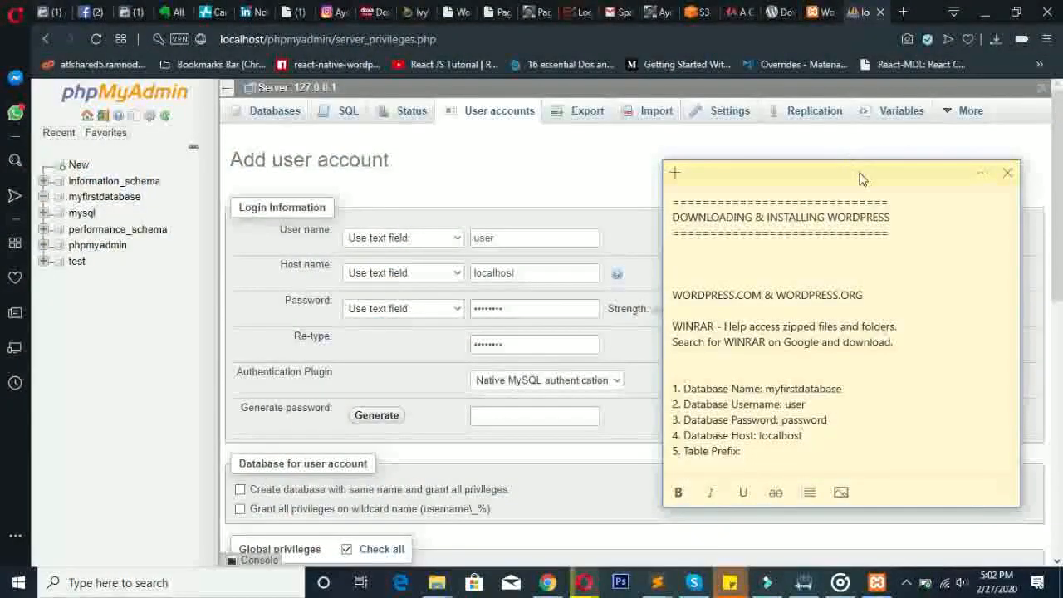
pyautogui.moveTo(859, 171); pyautogui.dragTo(856, 137)
pyautogui.click(768, 412)
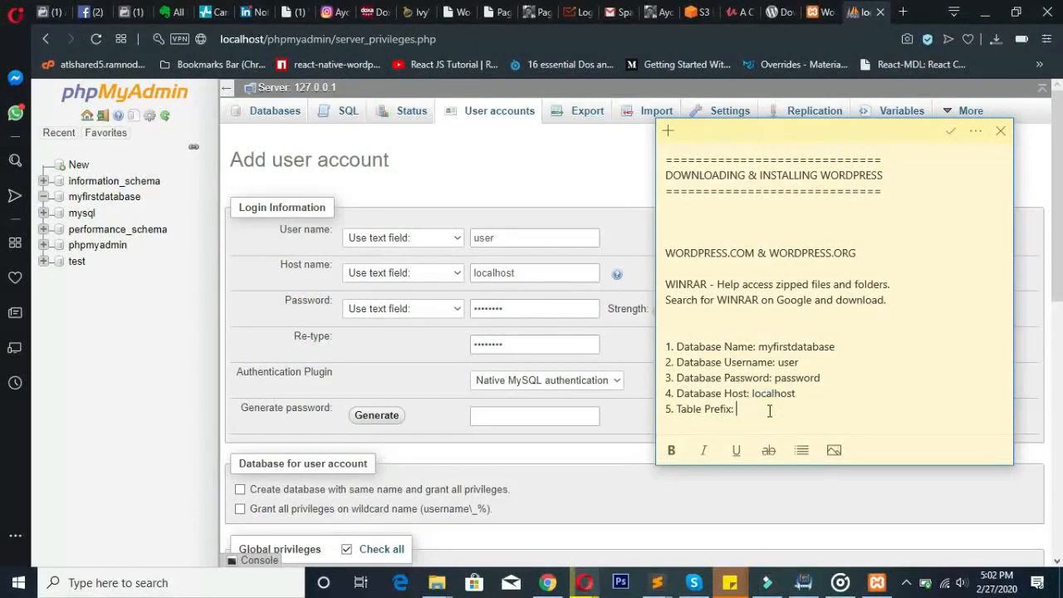
pyautogui.click(640, 349)
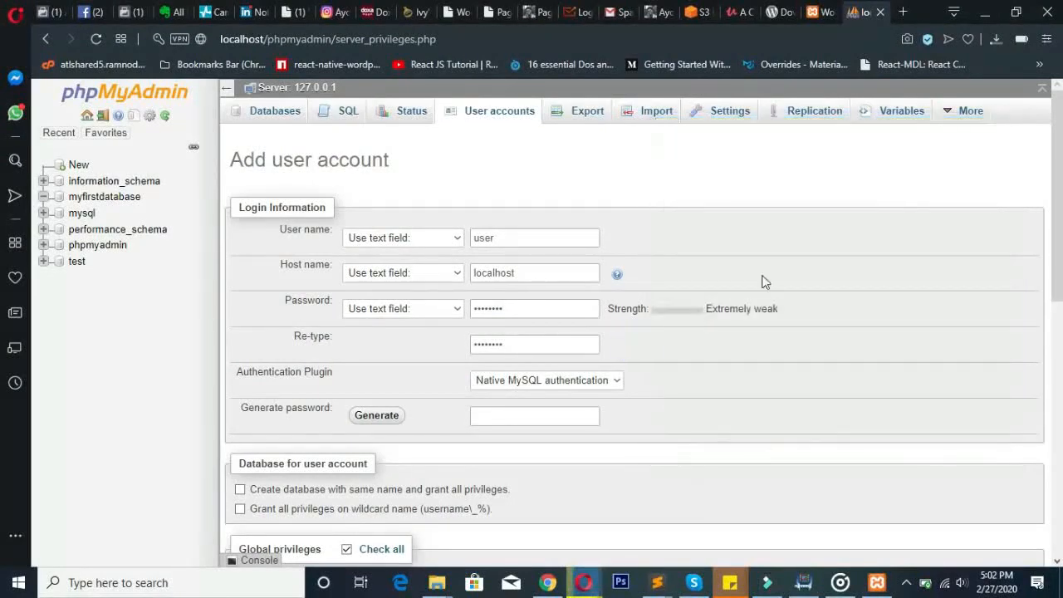
# - Submit the new 'user'@'localhost' account with all privileges
pyautogui.click(1052, 196)
pyautogui.moveTo(1052, 196); pyautogui.dragTo(1009, 512)
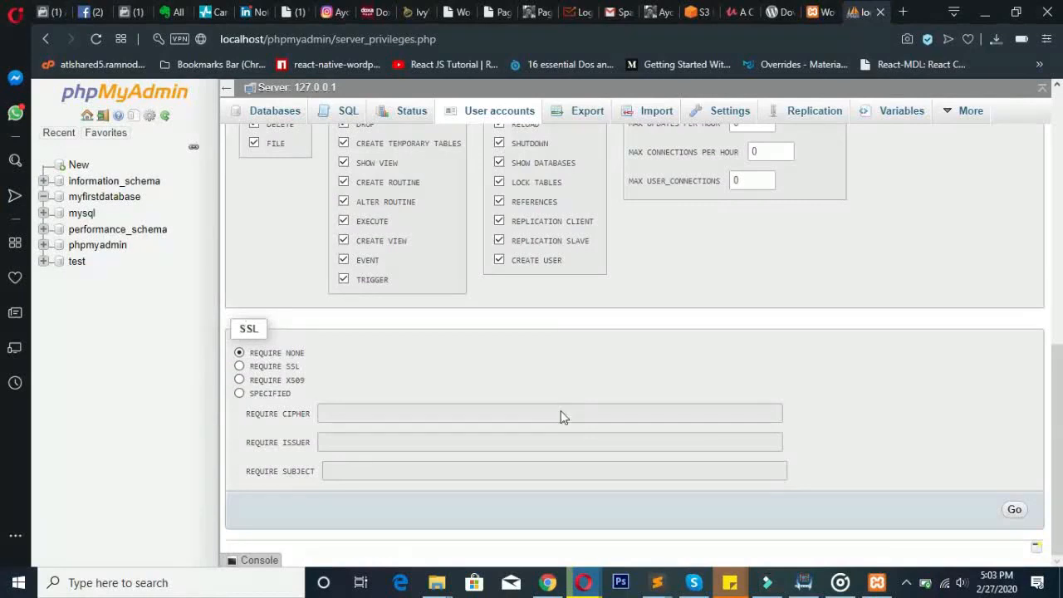
pyautogui.click(1015, 511)
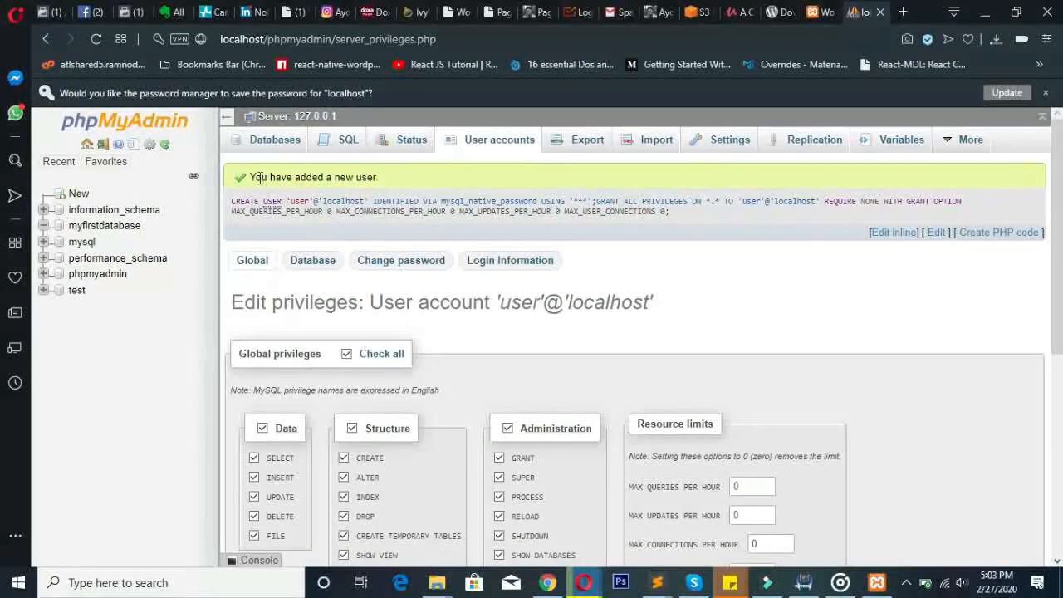
# - Select the generated CREATE USER query, then open the myfirstdatabase database
pyautogui.moveTo(247, 175)
pyautogui.mouseDown()
pyautogui.moveTo(522, 202)
pyautogui.moveTo(721, 203)
pyautogui.moveTo(285, 193)
pyautogui.moveTo(250, 181)
pyautogui.mouseUp()
pyautogui.click(694, 216)
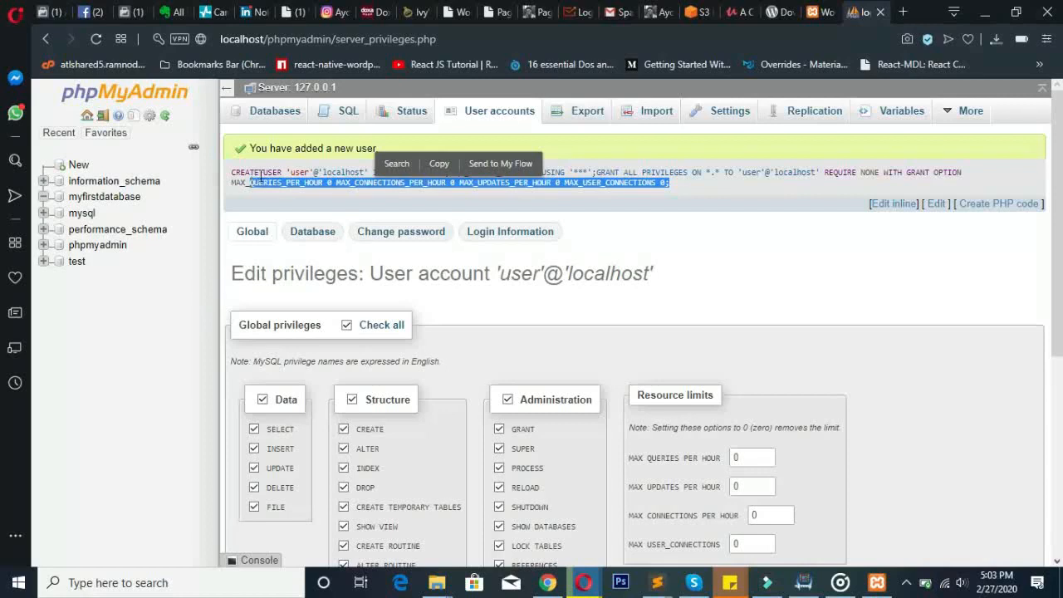
pyautogui.click(252, 182)
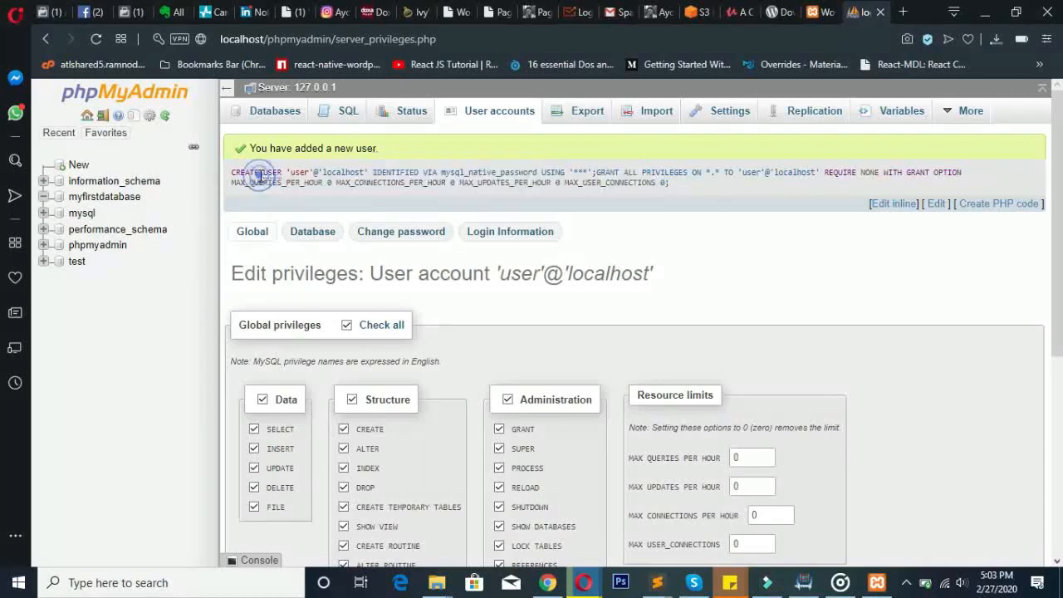
pyautogui.click(111, 201)
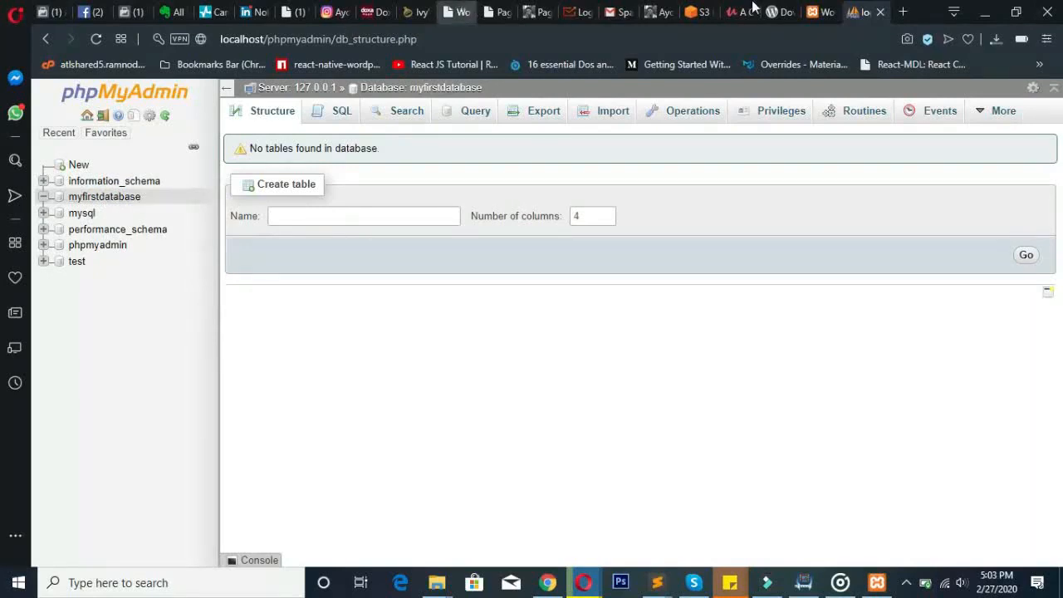
# - Begin the WordPress database setup and bring up the sticky note with the database details
pyautogui.click(816, 10)
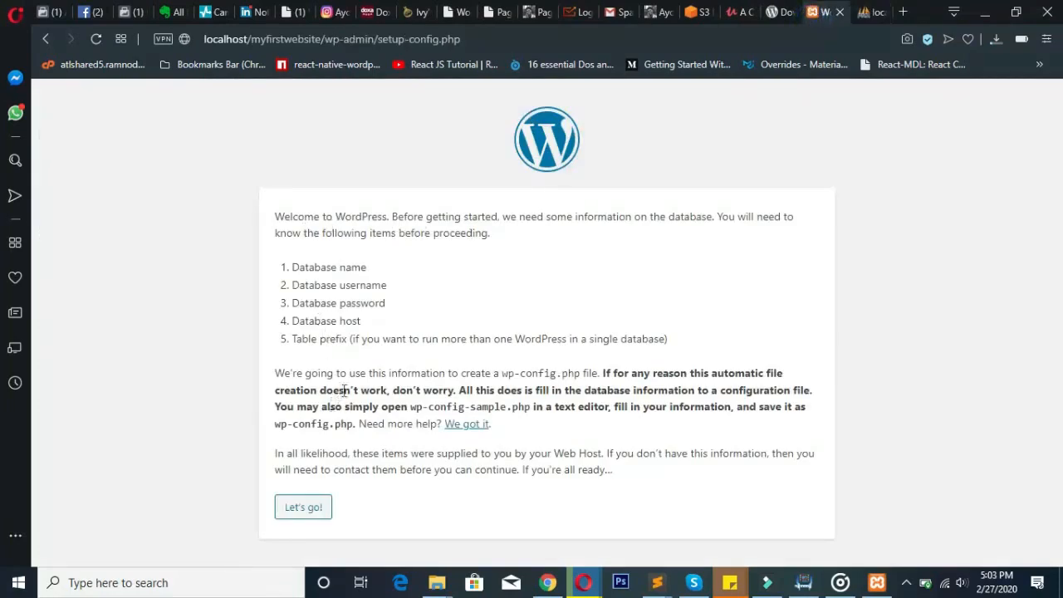
pyautogui.click(322, 513)
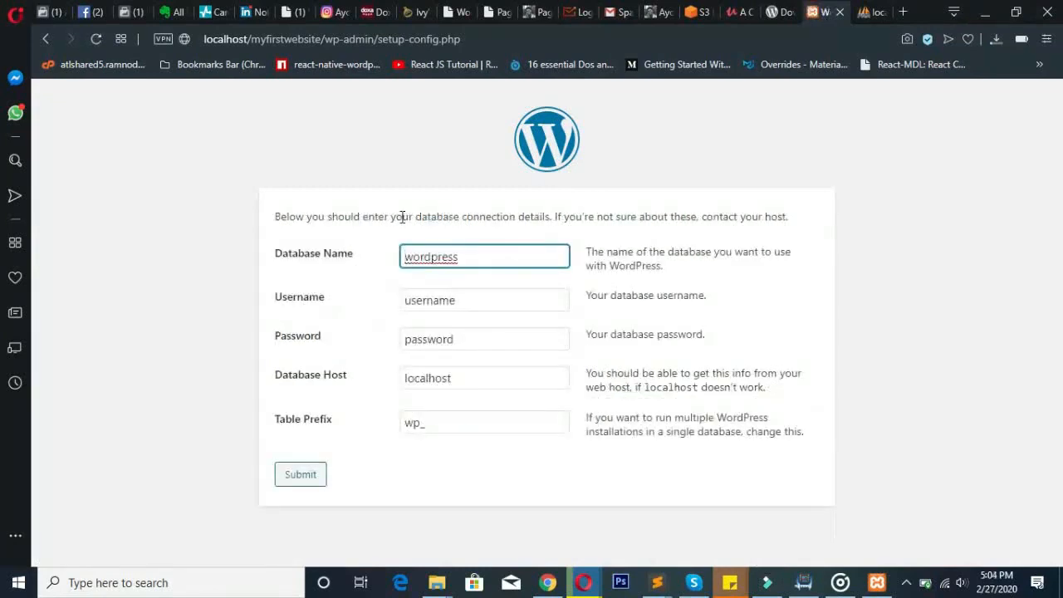
pyautogui.doubleClick(432, 255)
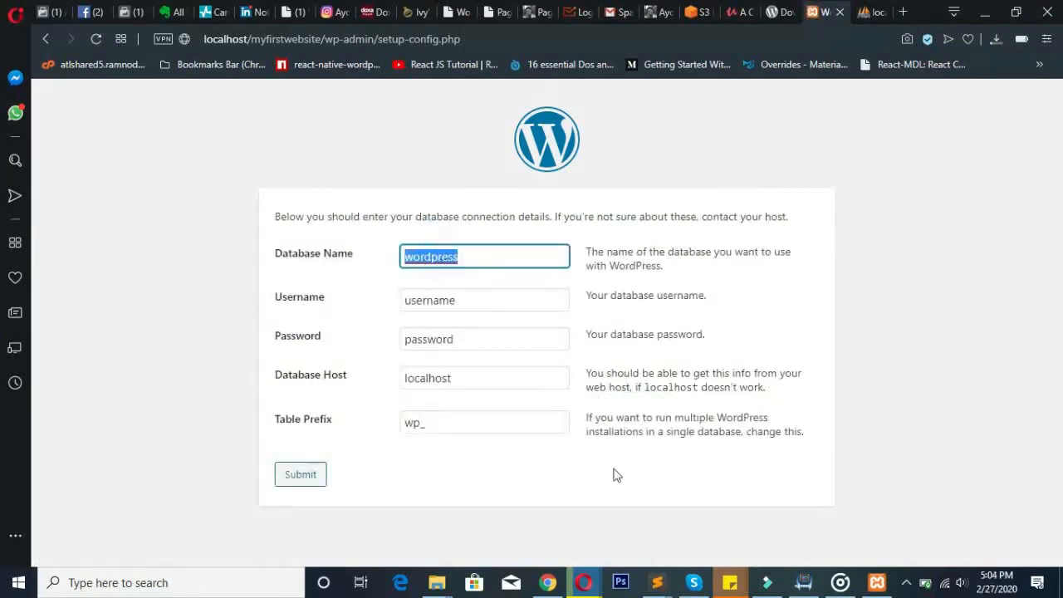
pyautogui.click(730, 583)
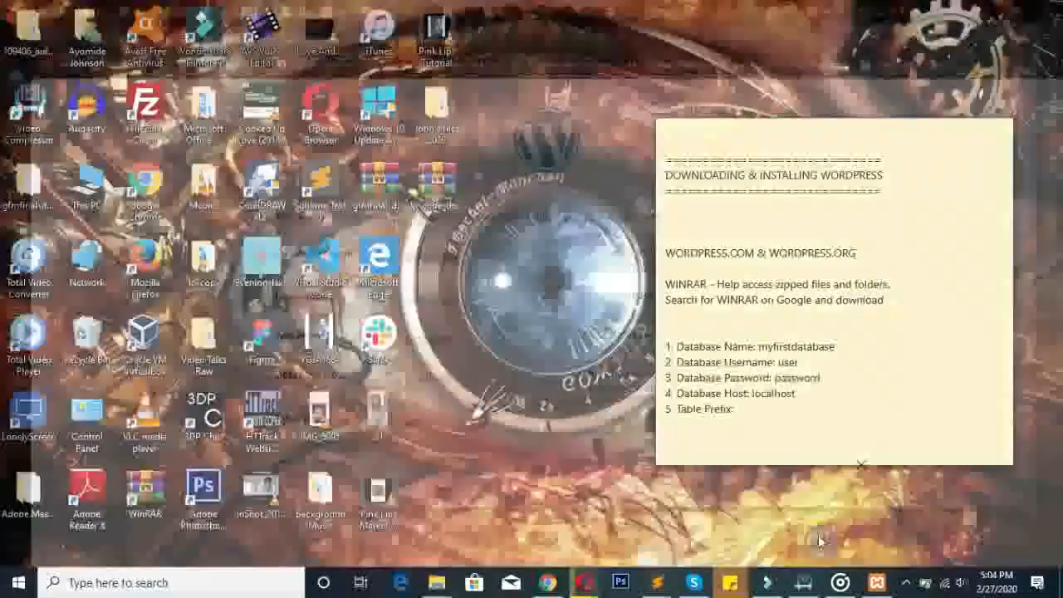
pyautogui.click(818, 535)
# - Compare the note's database name myfirstdatabase with the default Database Name 'wordpress'
pyautogui.moveTo(757, 347); pyautogui.dragTo(839, 349)
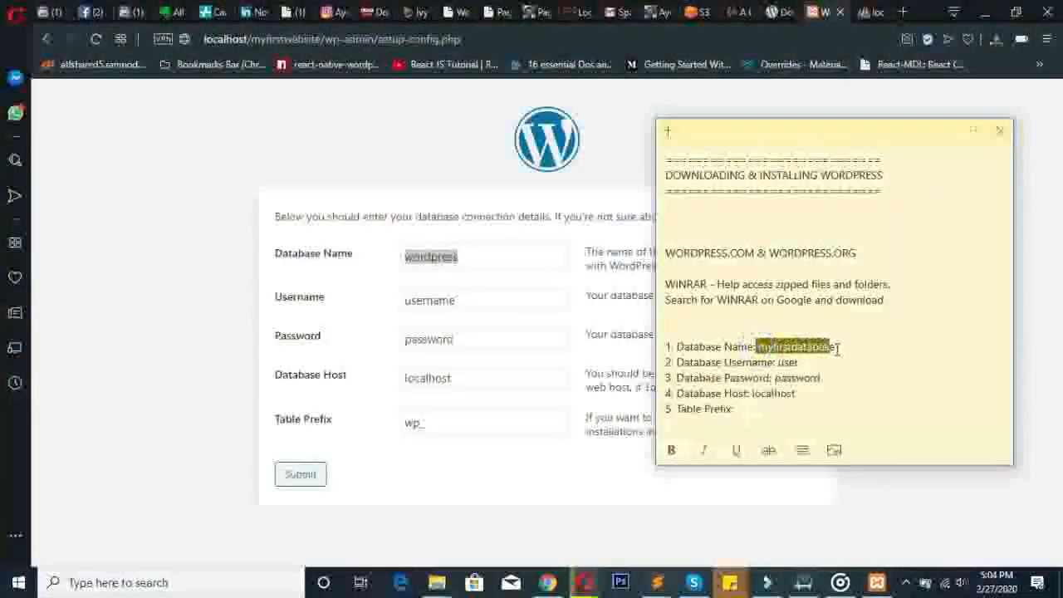
pyautogui.doubleClick(438, 255)
pyautogui.click(470, 257)
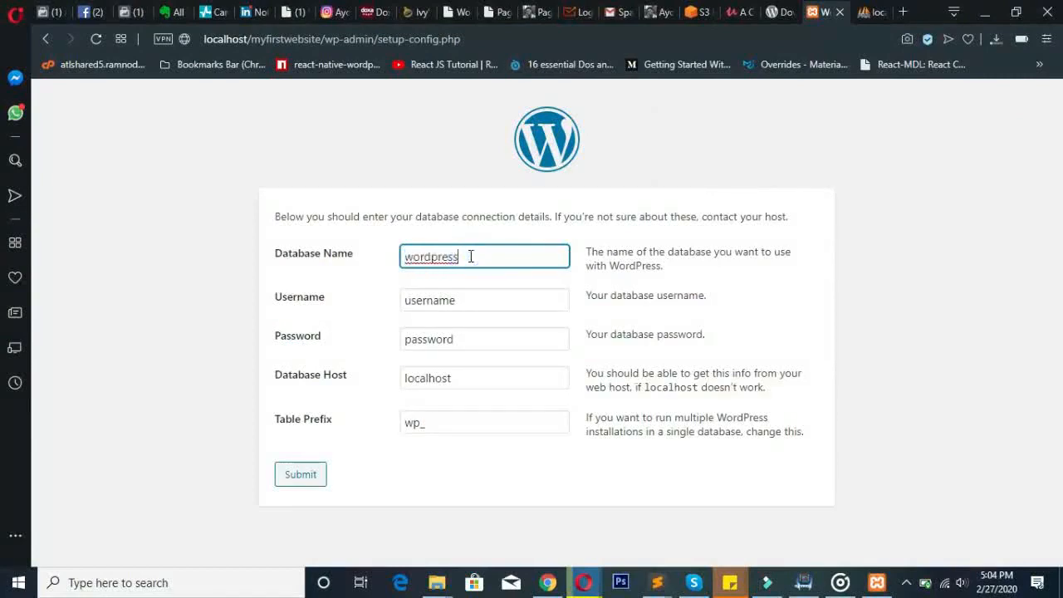
pyautogui.click(463, 257)
pyautogui.doubleClick(462, 256)
pyautogui.click(513, 251)
pyautogui.moveTo(587, 249); pyautogui.dragTo(710, 280)
pyautogui.click(707, 274)
# - Step through the connection fields and submit the form with its default values
pyautogui.click(498, 259)
pyautogui.click(472, 301)
pyautogui.click(485, 256)
pyautogui.click(480, 279)
pyautogui.click(478, 296)
pyautogui.click(463, 339)
pyautogui.click(454, 385)
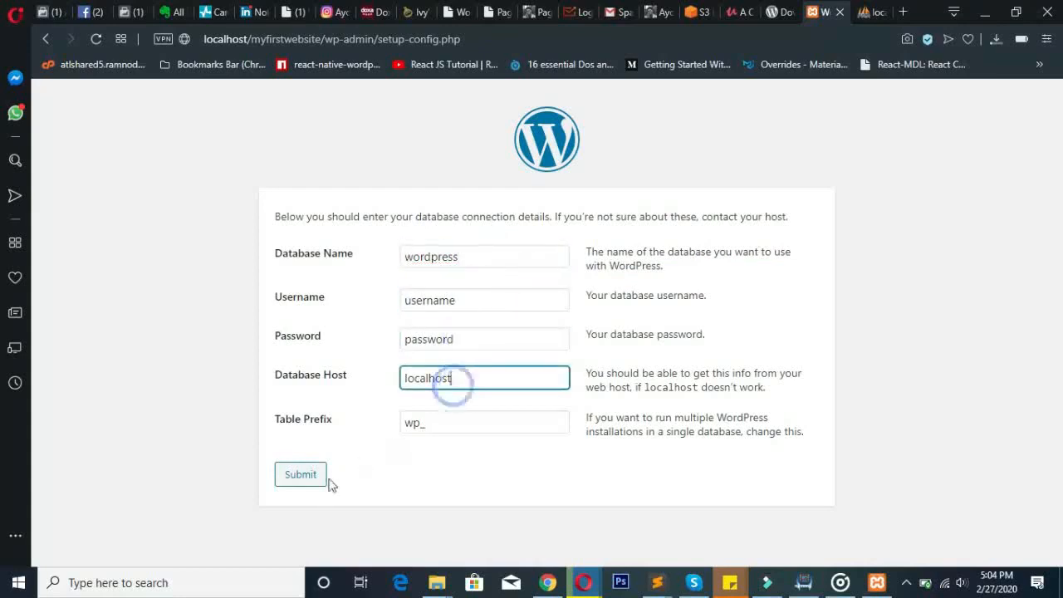
pyautogui.click(301, 476)
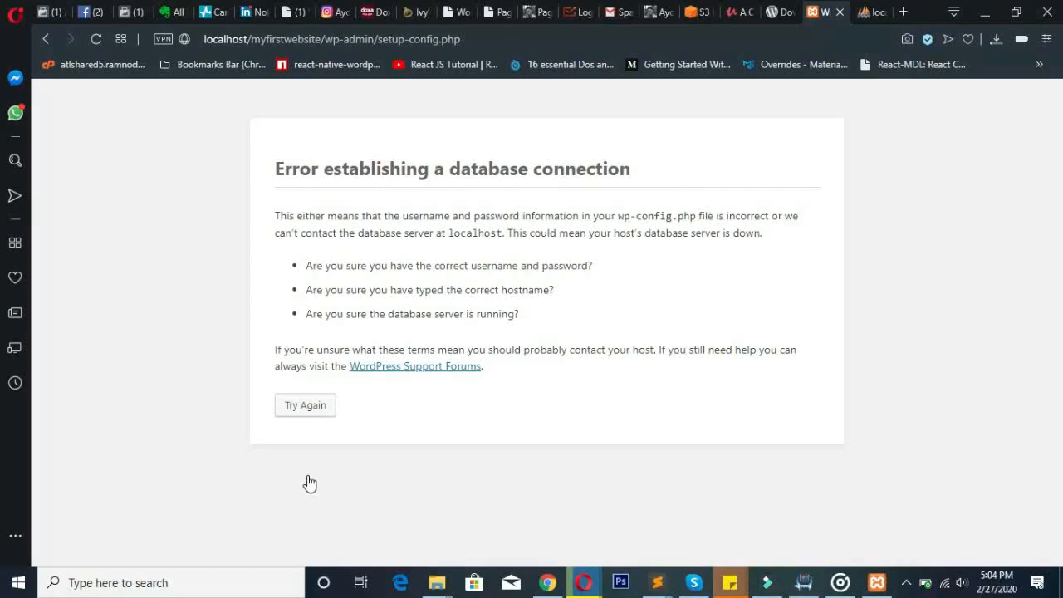
# - Return to the connection form and paste myfirstdatabase from the note into Database Name
pyautogui.click(307, 405)
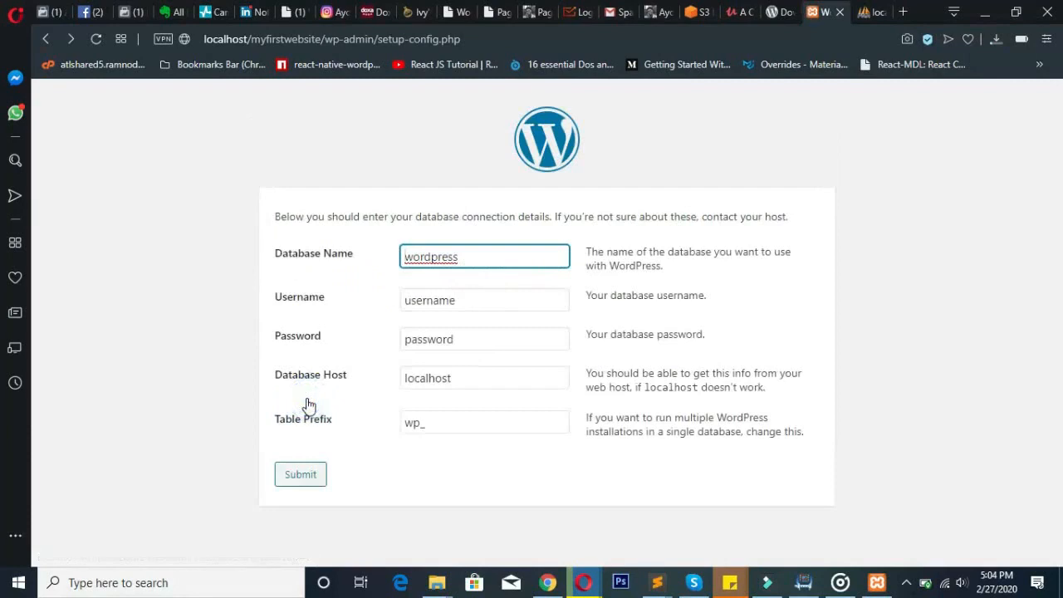
pyautogui.doubleClick(475, 259)
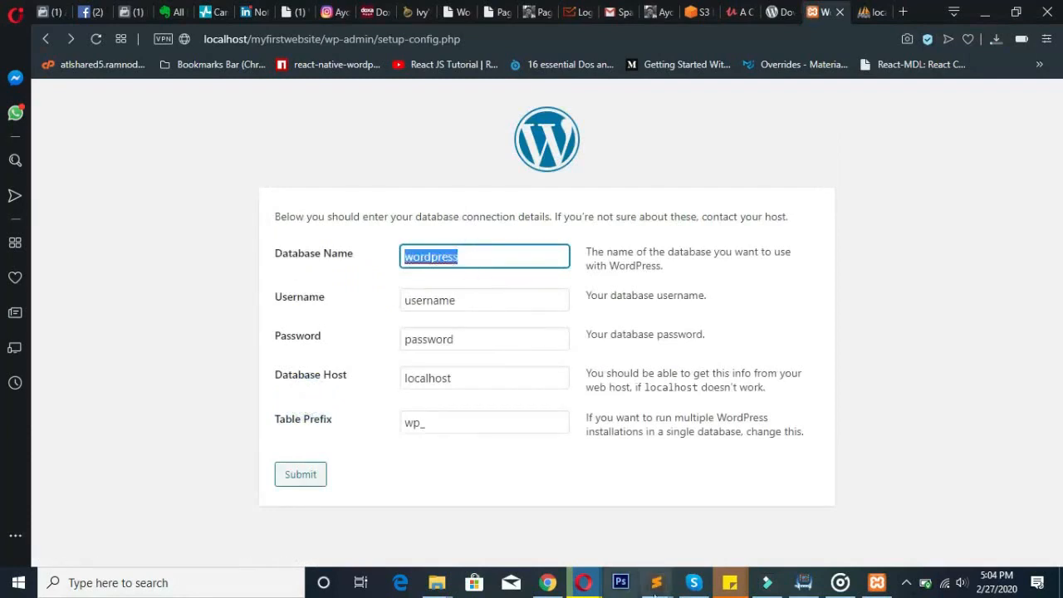
pyautogui.moveTo(742, 588)
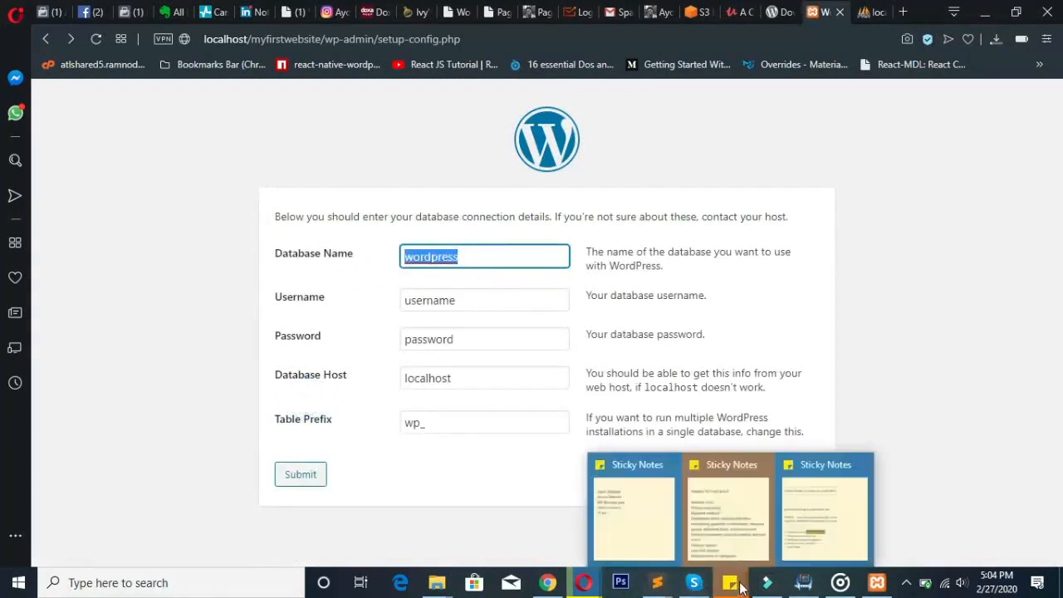
pyautogui.click(793, 523)
pyautogui.click(770, 356)
pyautogui.moveTo(759, 345); pyautogui.dragTo(852, 343)
pyautogui.hotkey('ctrl', 'c')
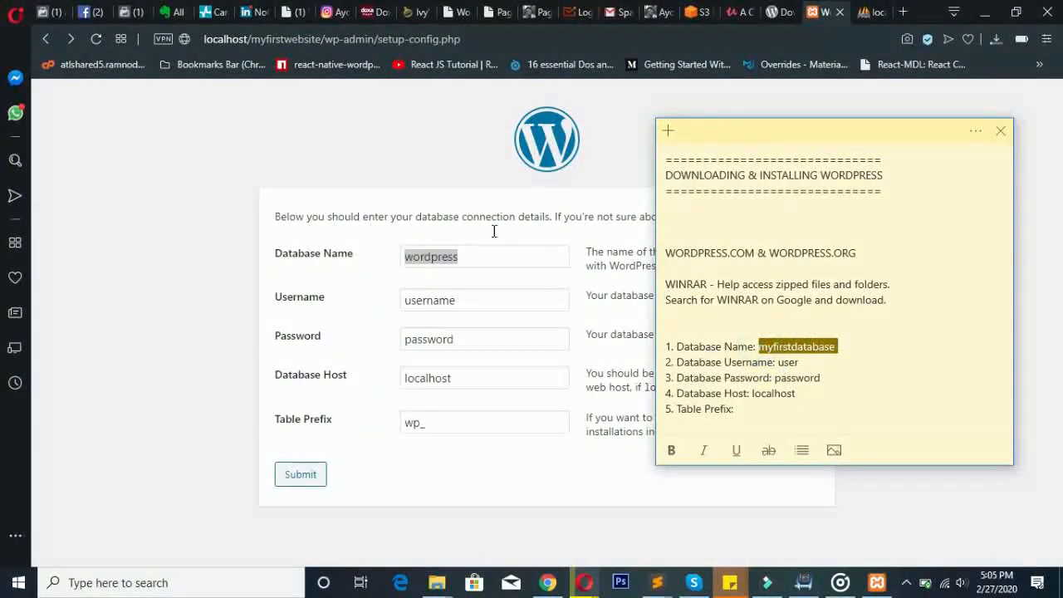
pyautogui.click(496, 256)
pyautogui.hotkey('ctrl', 'v')
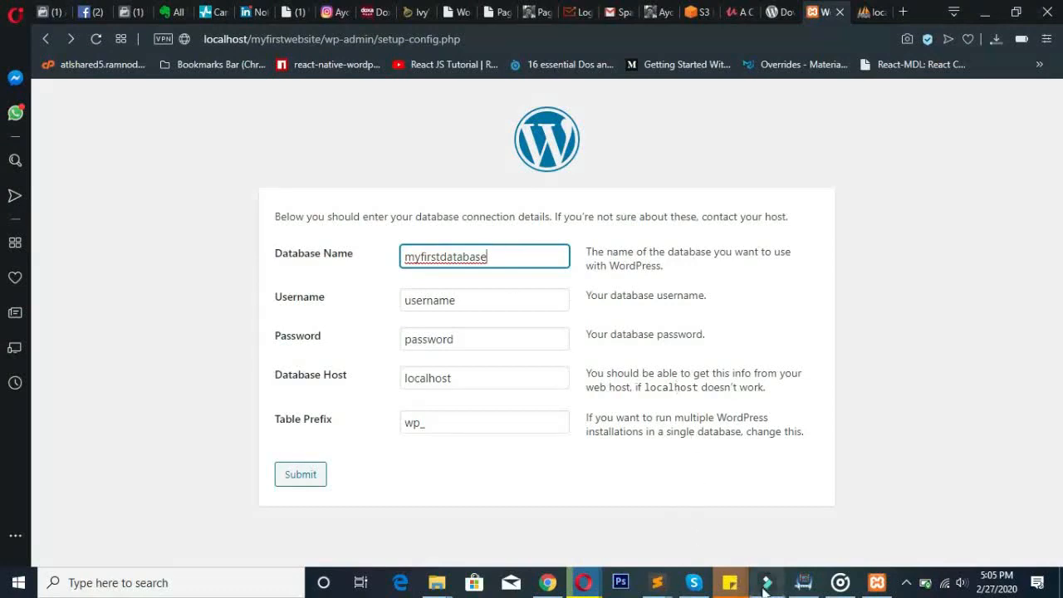
# - Replace the default Username with the database username copied from the note
pyautogui.moveTo(734, 588)
pyautogui.click(850, 540)
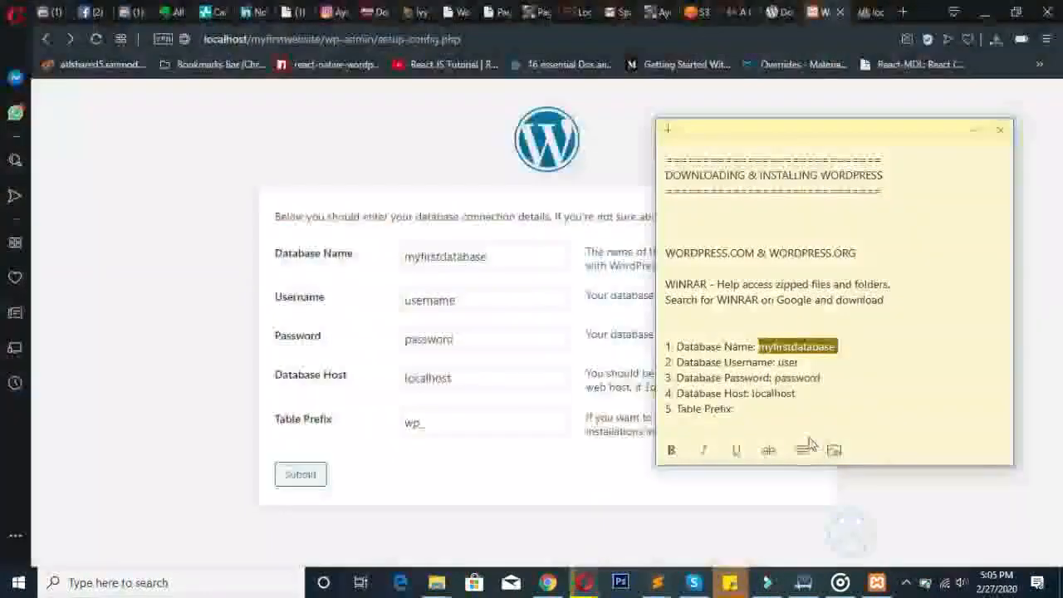
pyautogui.moveTo(778, 362); pyautogui.dragTo(807, 361)
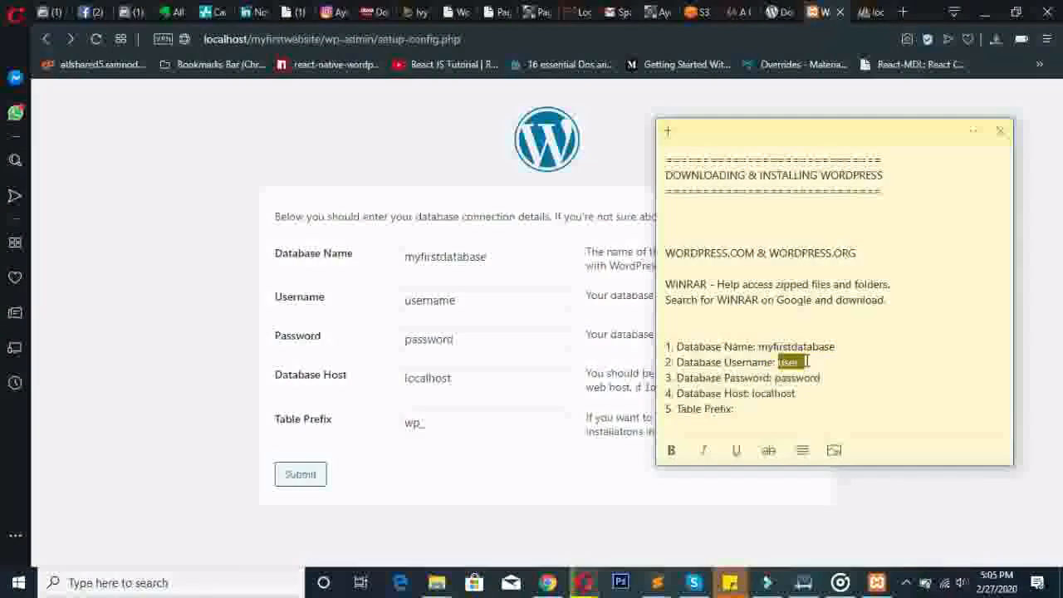
pyautogui.doubleClick(508, 296)
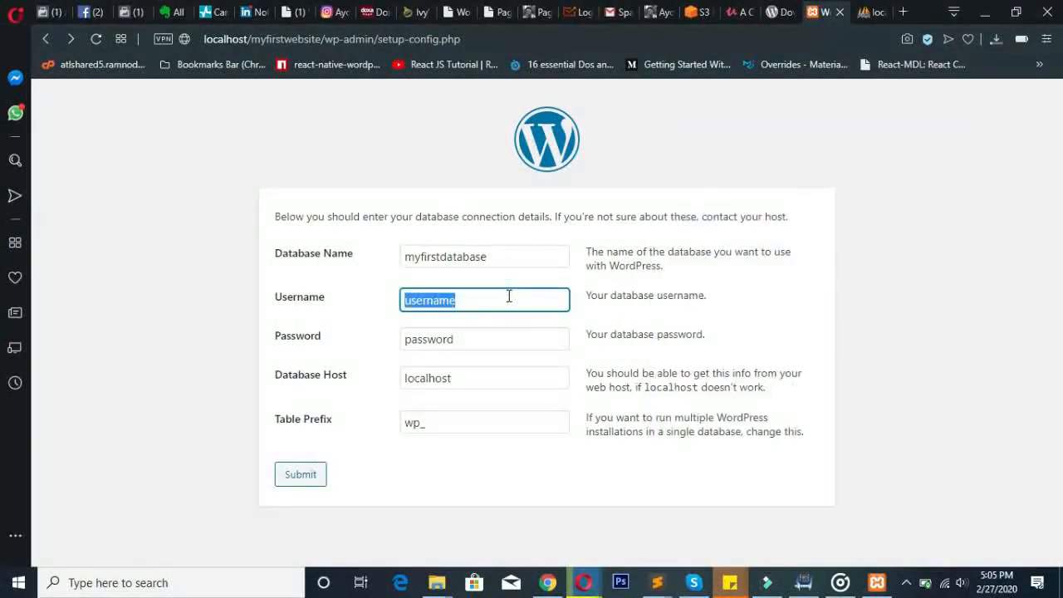
pyautogui.rightClick(434, 295)
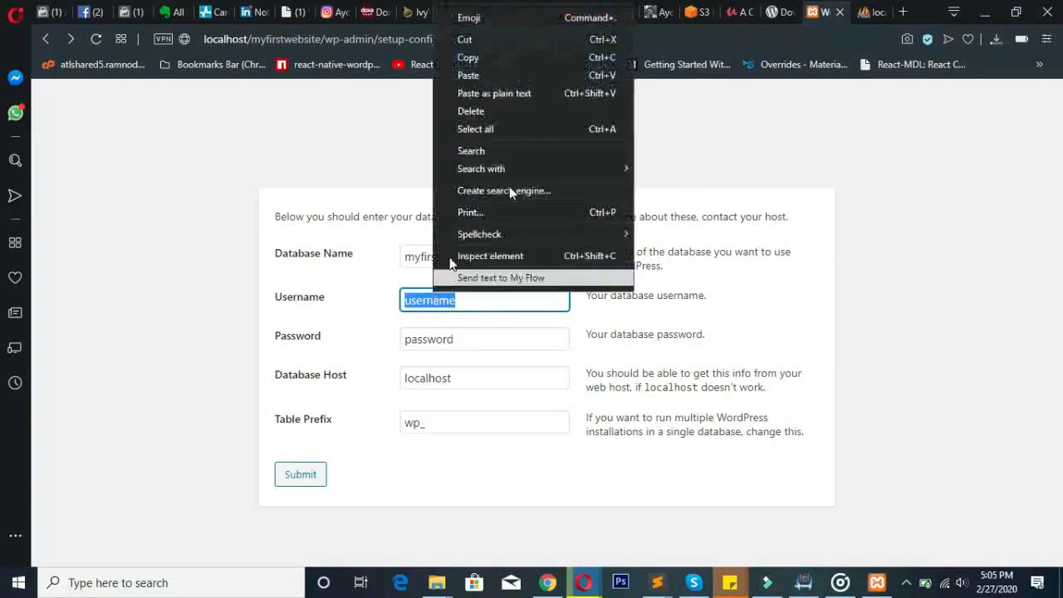
pyautogui.click(537, 93)
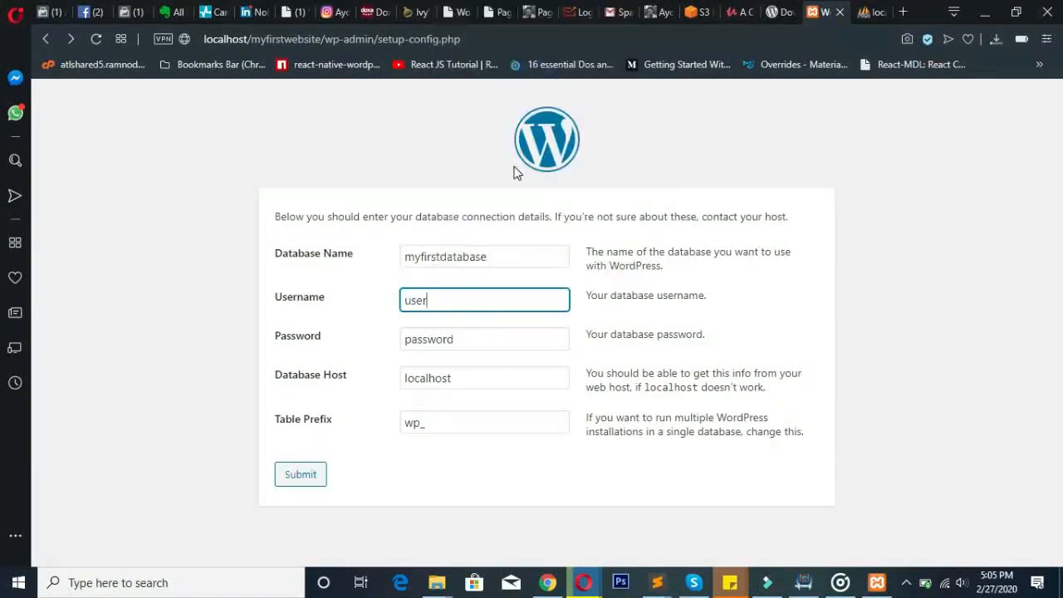
pyautogui.click(483, 338)
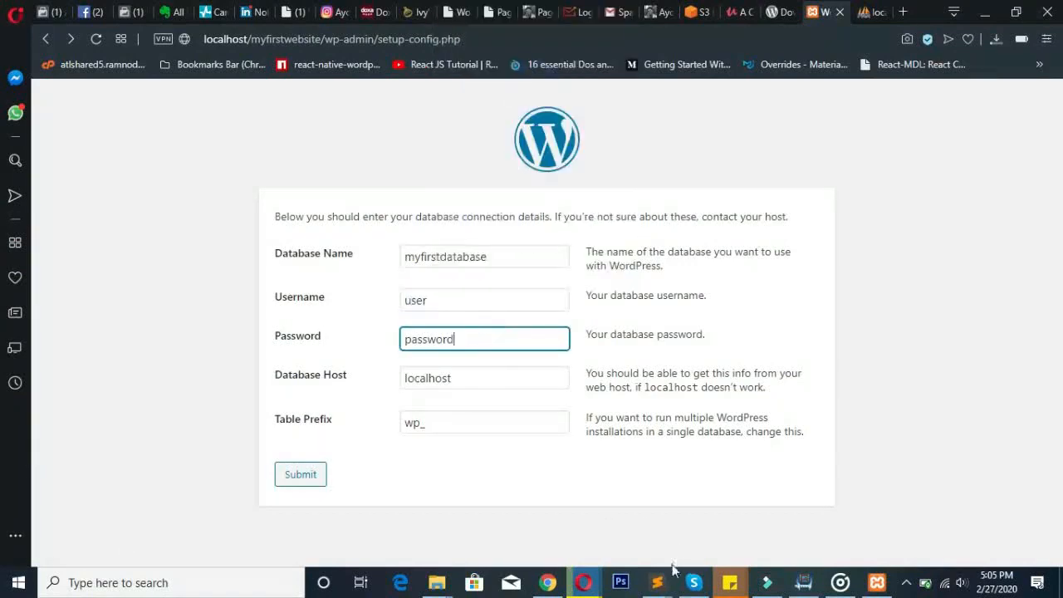
# - Replace the default Password with the database password from the note, keeping host localhost
pyautogui.moveTo(730, 582)
pyautogui.click(822, 524)
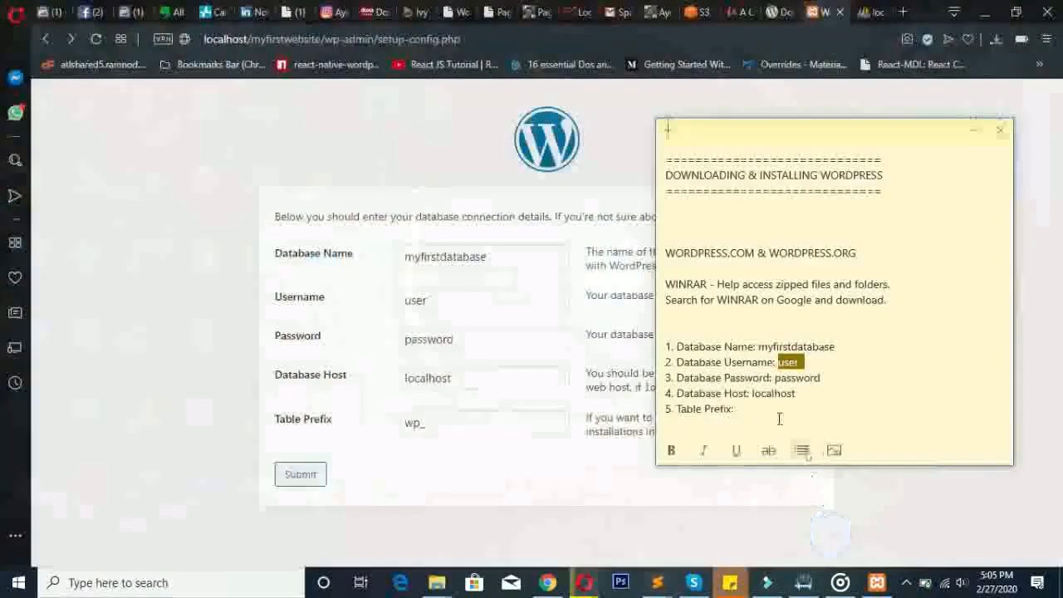
pyautogui.moveTo(774, 379); pyautogui.dragTo(823, 381)
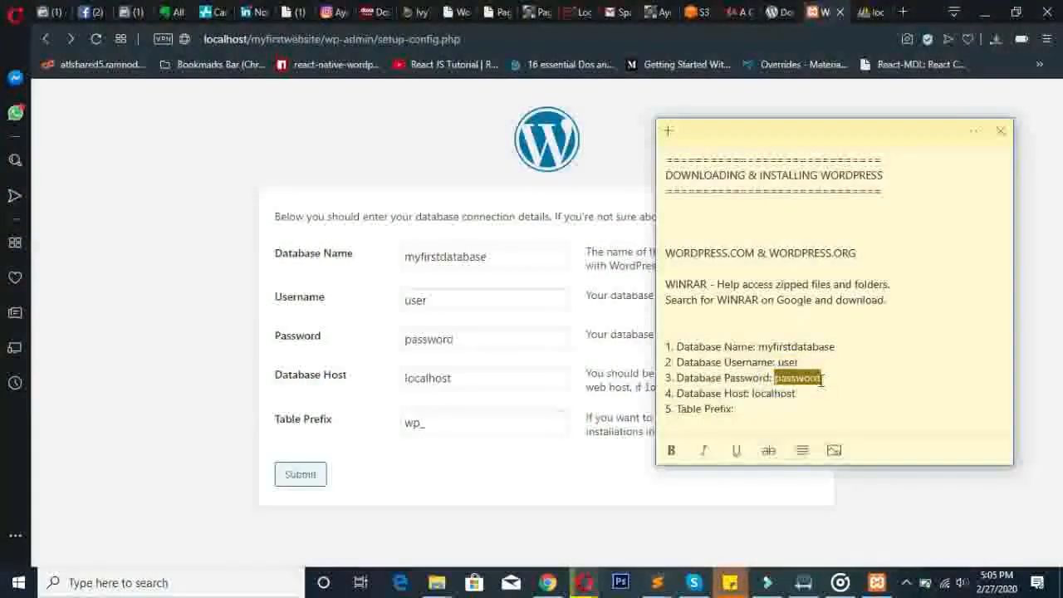
pyautogui.rightClick(813, 382)
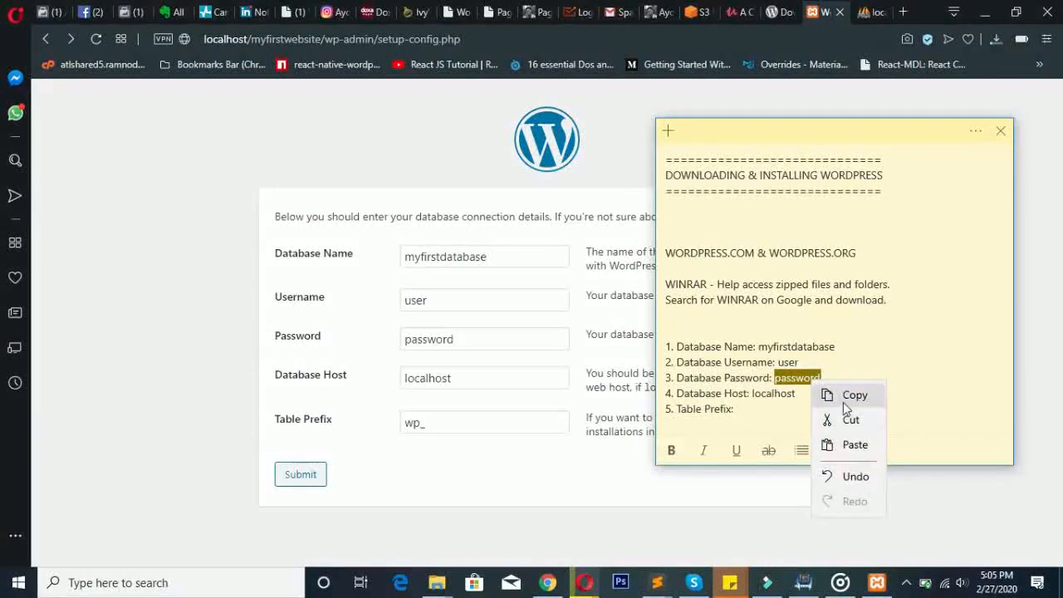
pyautogui.click(846, 401)
pyautogui.click(415, 338)
pyautogui.doubleClick(415, 340)
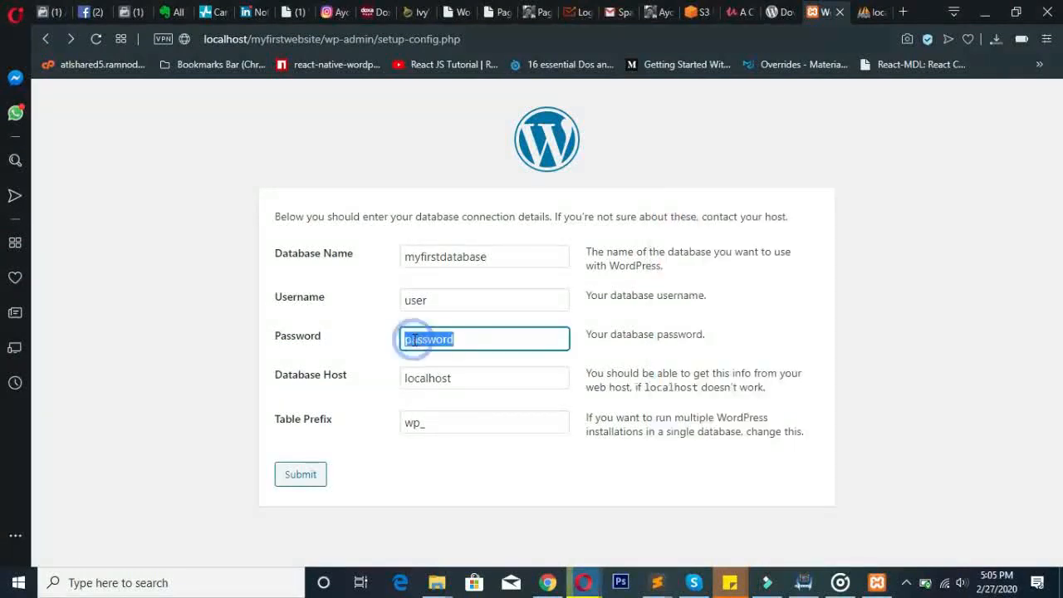
pyautogui.rightClick(415, 340)
pyautogui.click(514, 126)
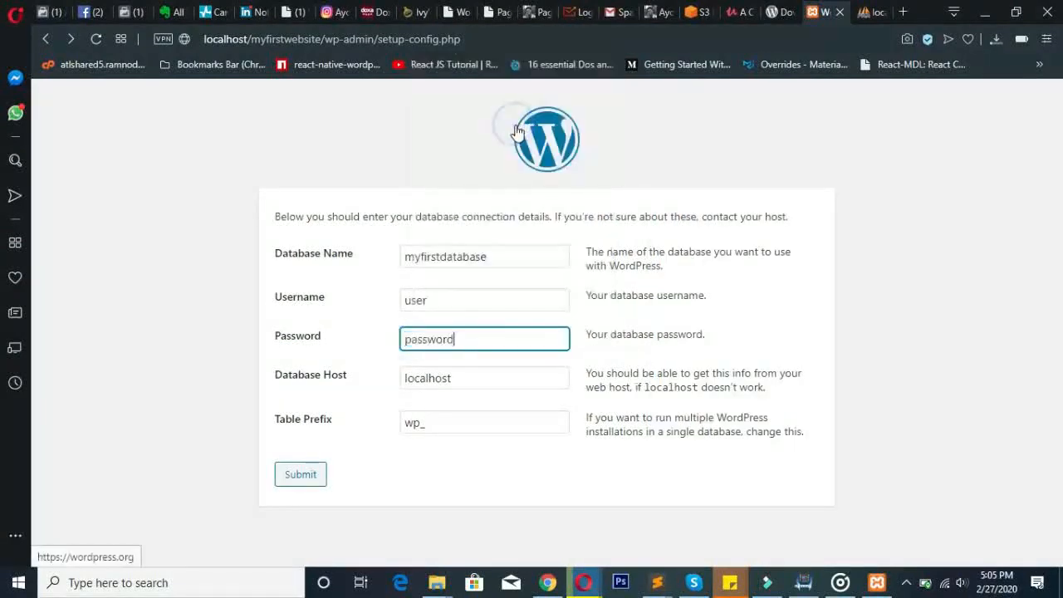
pyautogui.click(463, 379)
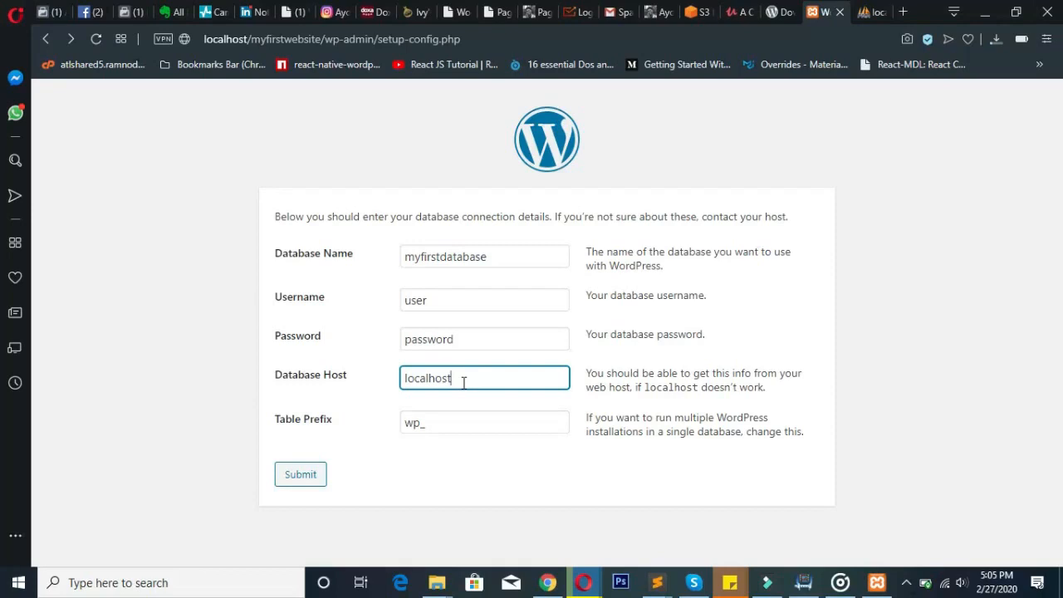
# - Confirm the Table Prefix reads wp_ and submit the connection details
pyautogui.click(472, 420)
pyautogui.doubleClick(422, 424)
pyautogui.click(423, 422)
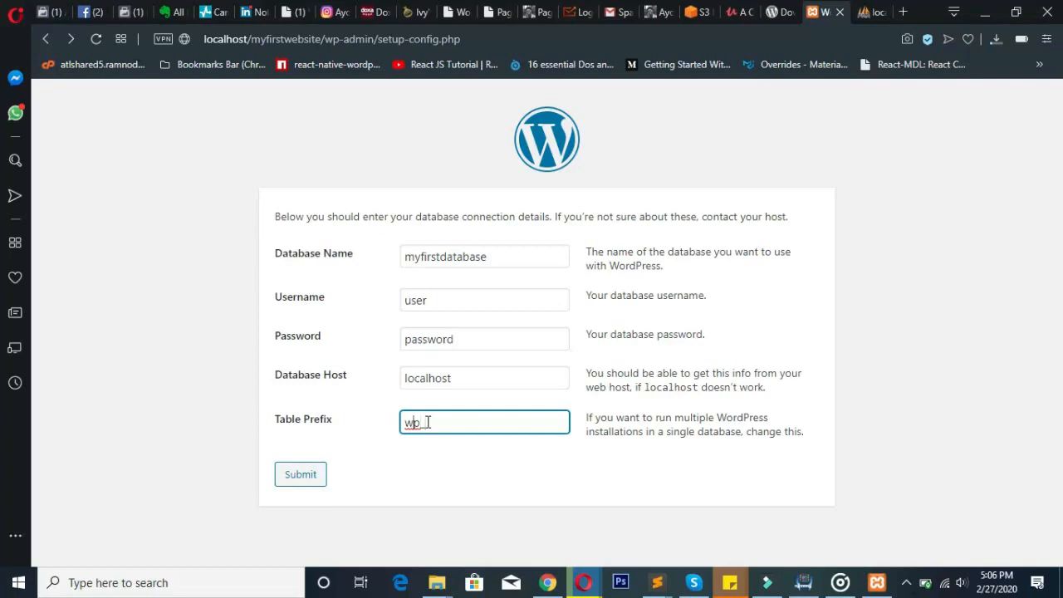
pyautogui.write('_')
pyautogui.click(458, 421)
pyautogui.click(305, 476)
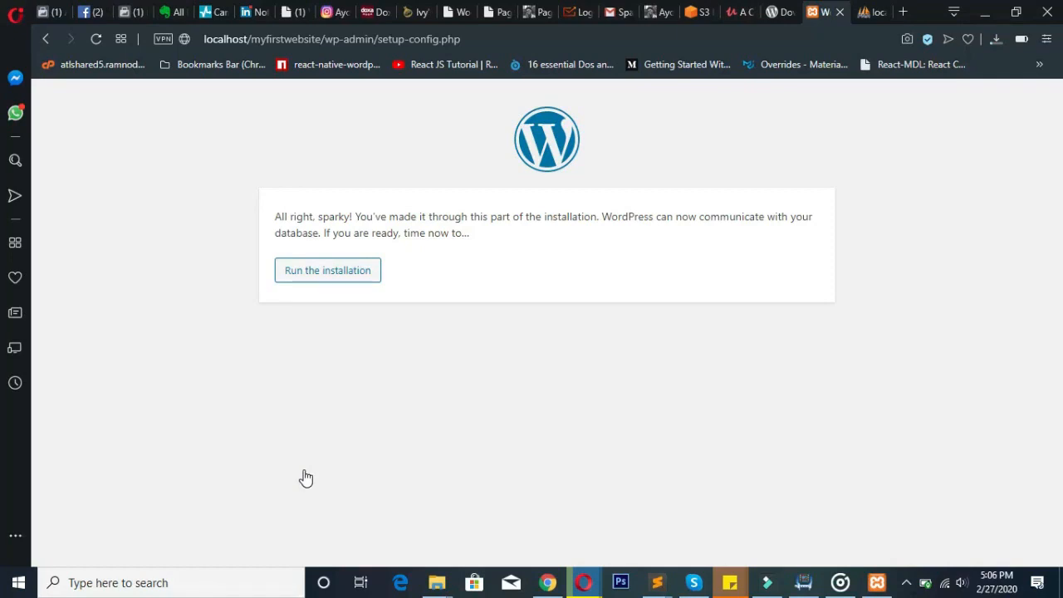
# - Run the installation and enter 'My First Website' as the Site Title
pyautogui.click(337, 270)
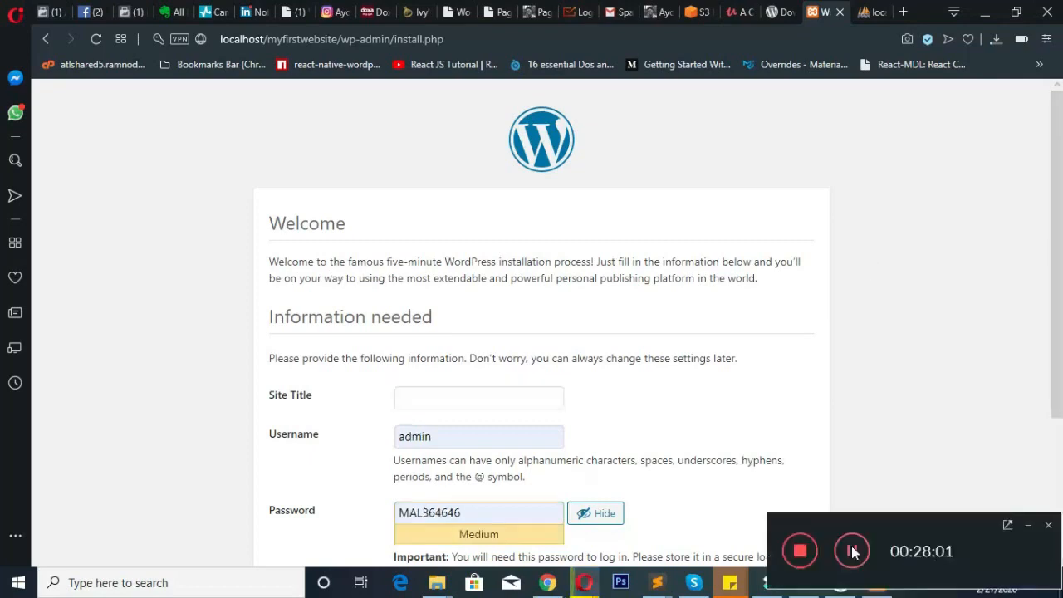
pyautogui.click(852, 548)
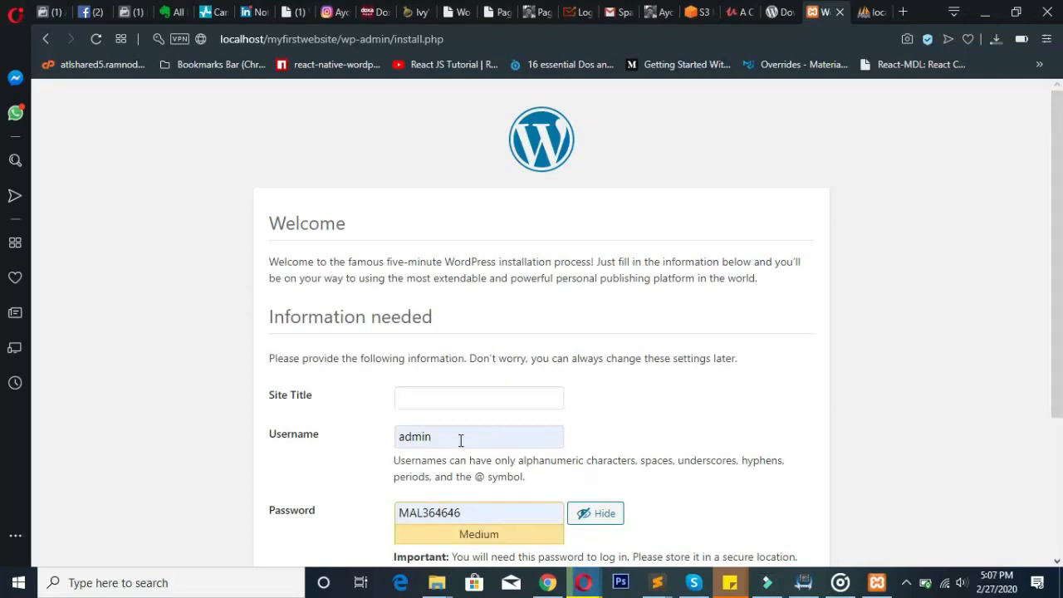
pyautogui.click(468, 396)
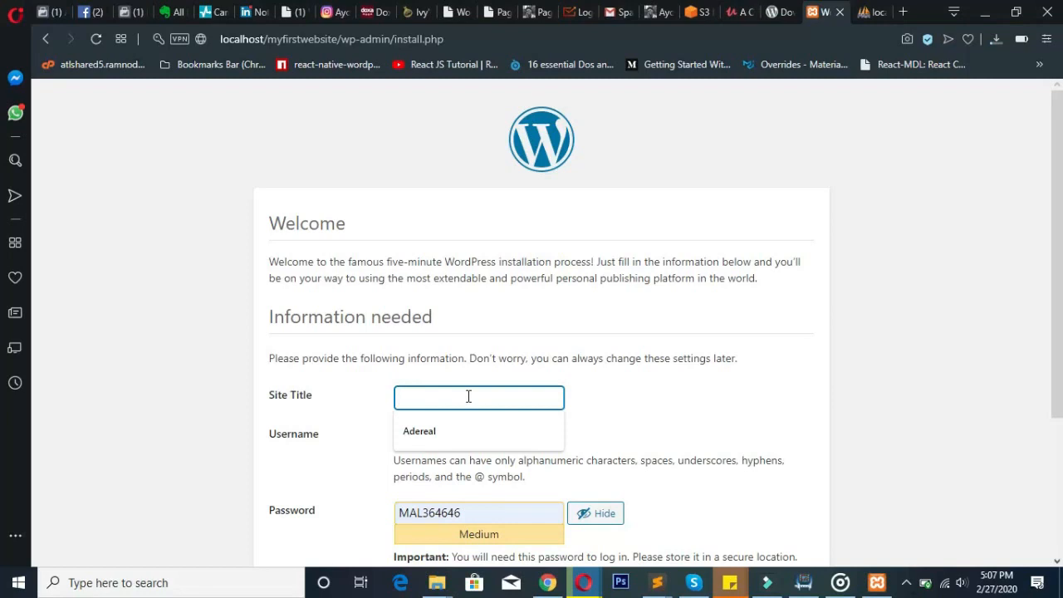
pyautogui.write('My Firs')
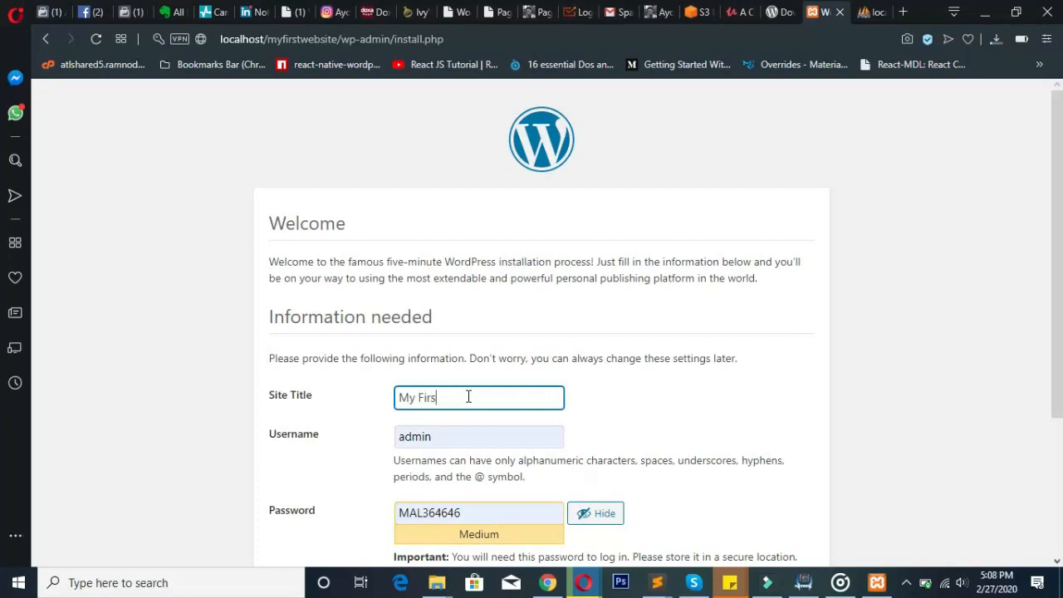
pyautogui.write('t Website')
pyautogui.moveTo(1055, 261); pyautogui.dragTo(1053, 385)
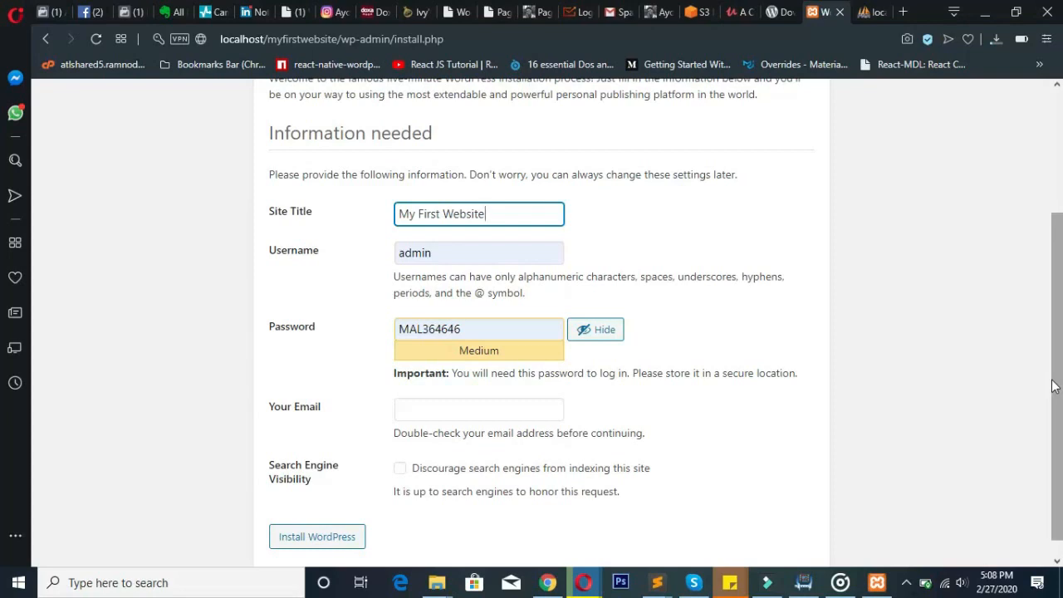
# - Clear the suggested password and re-enter the username as admin
pyautogui.doubleClick(536, 337)
pyautogui.press('BackSpace')
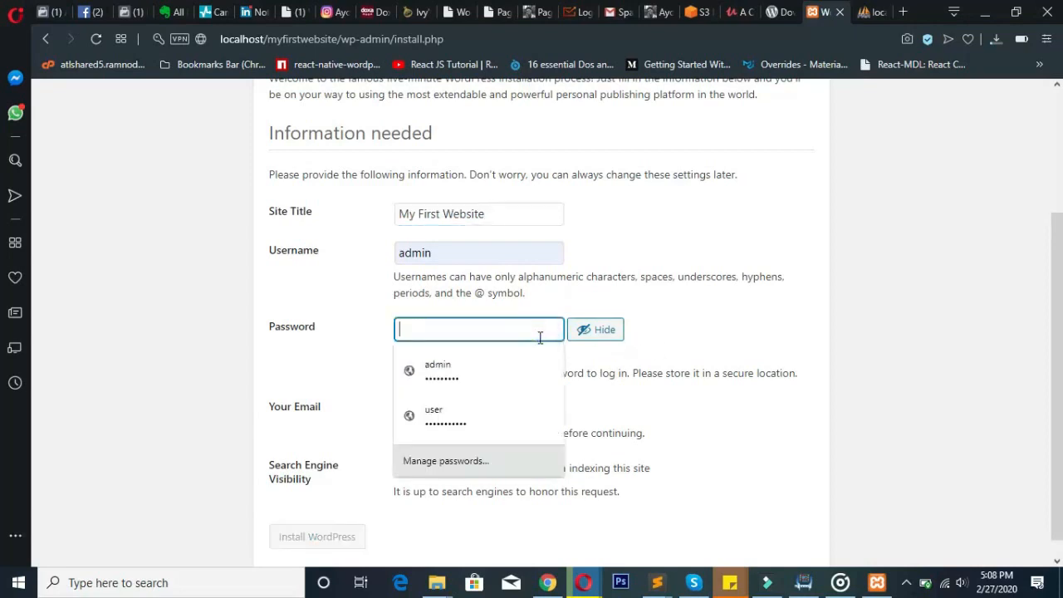
pyautogui.doubleClick(475, 251)
pyautogui.press('BackSpace')
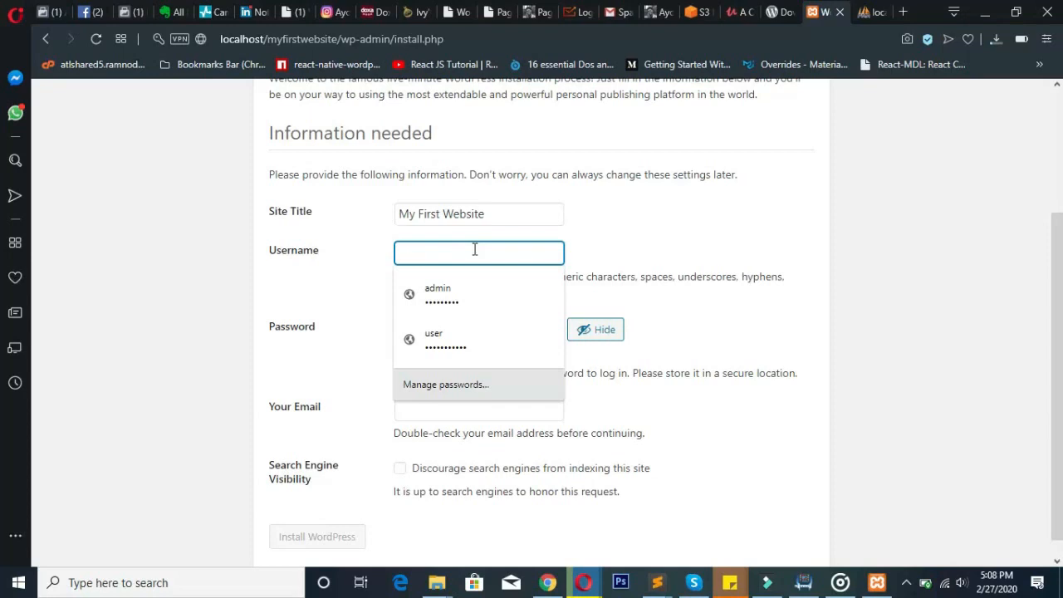
pyautogui.click(300, 254)
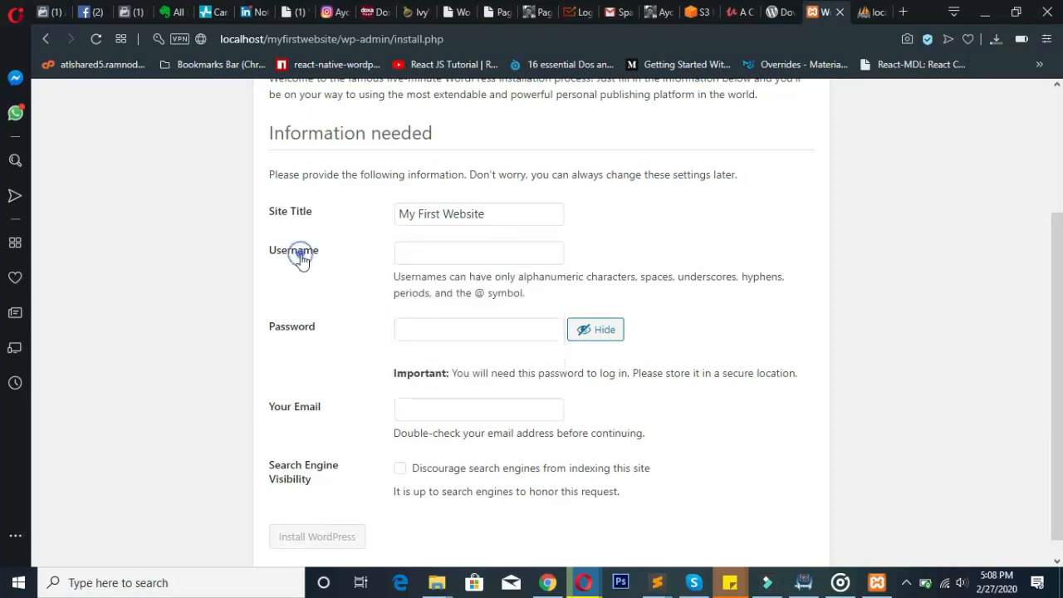
pyautogui.click(435, 247)
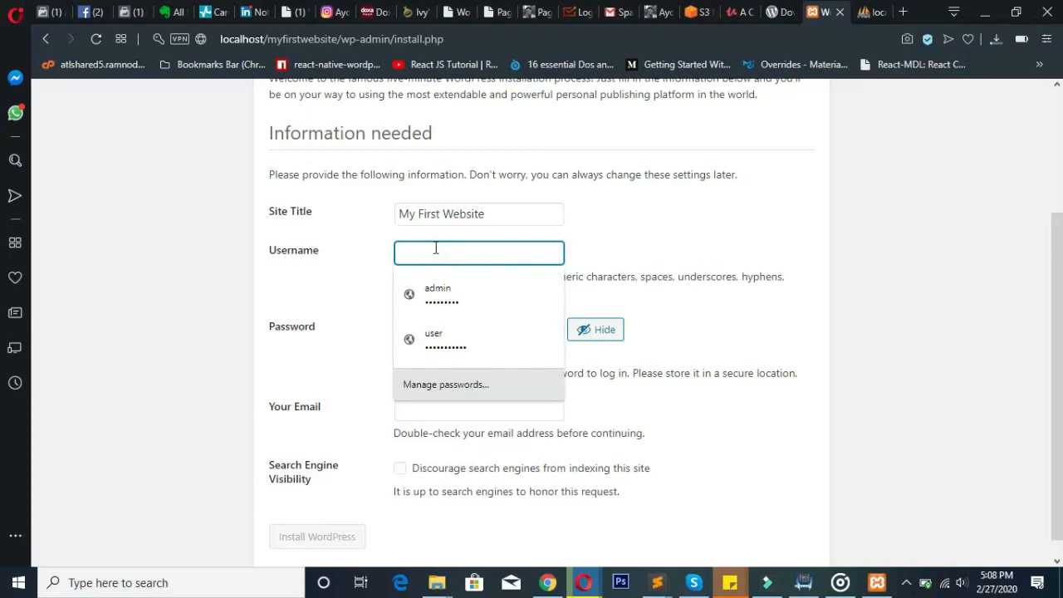
pyautogui.write('admin')
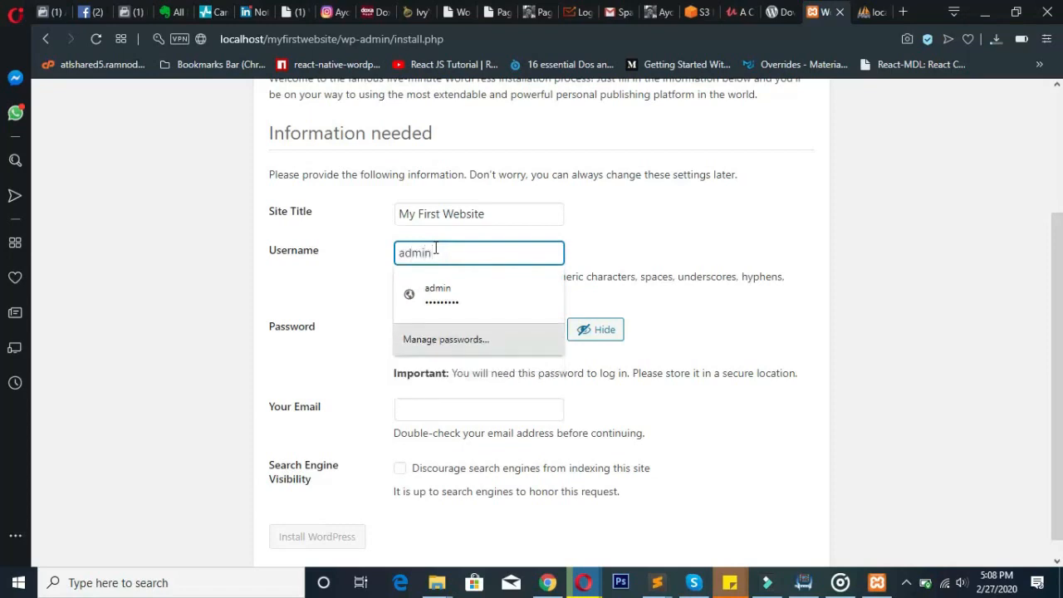
# - Enter a new weak password and confirm use of the weak password
pyautogui.press('Tab')
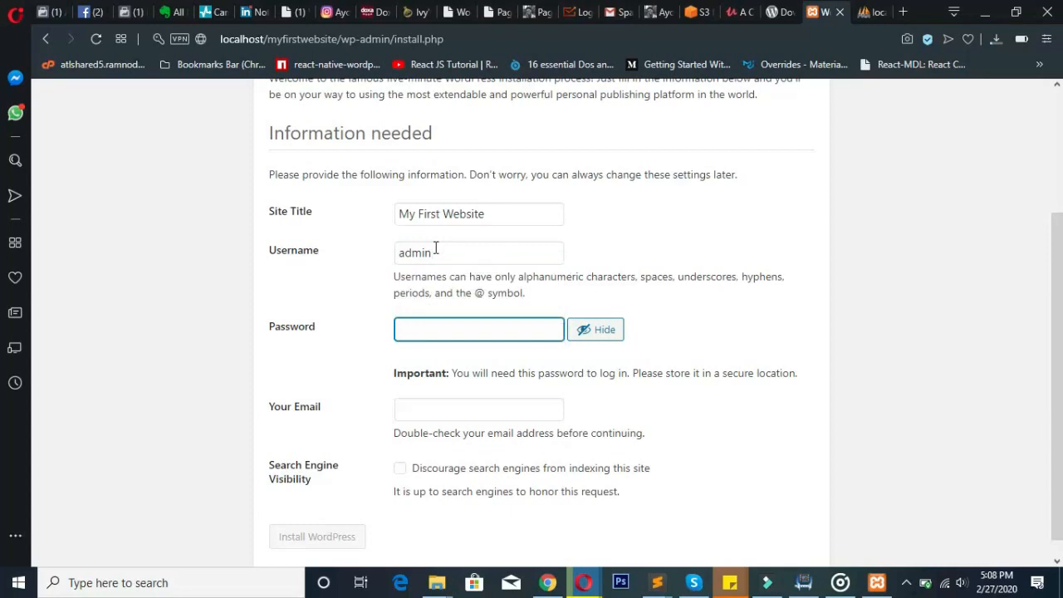
pyautogui.write('password')
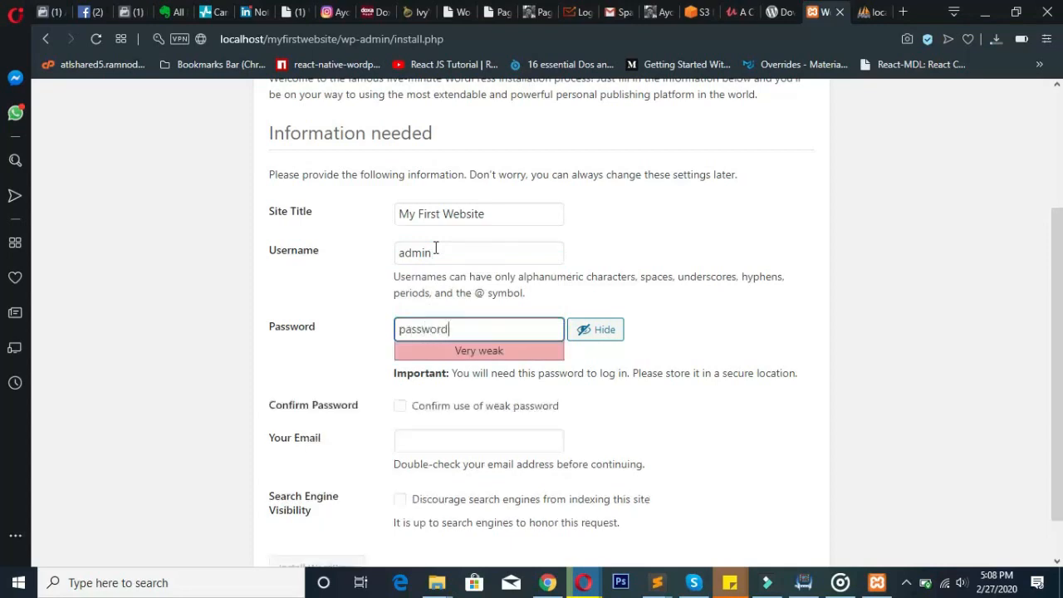
pyautogui.click(791, 309)
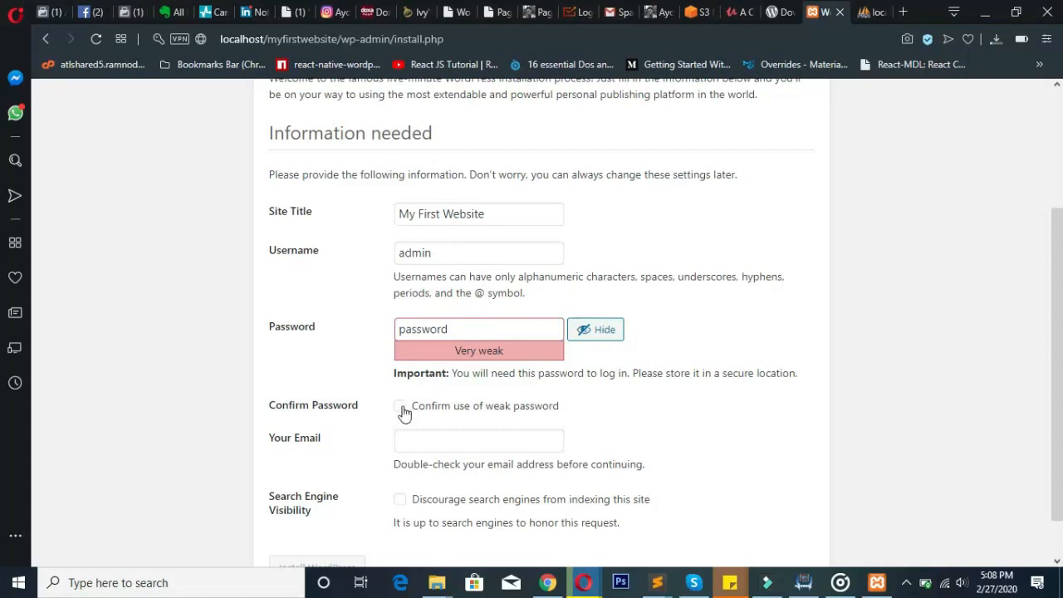
pyautogui.moveTo(1060, 253); pyautogui.dragTo(1060, 269)
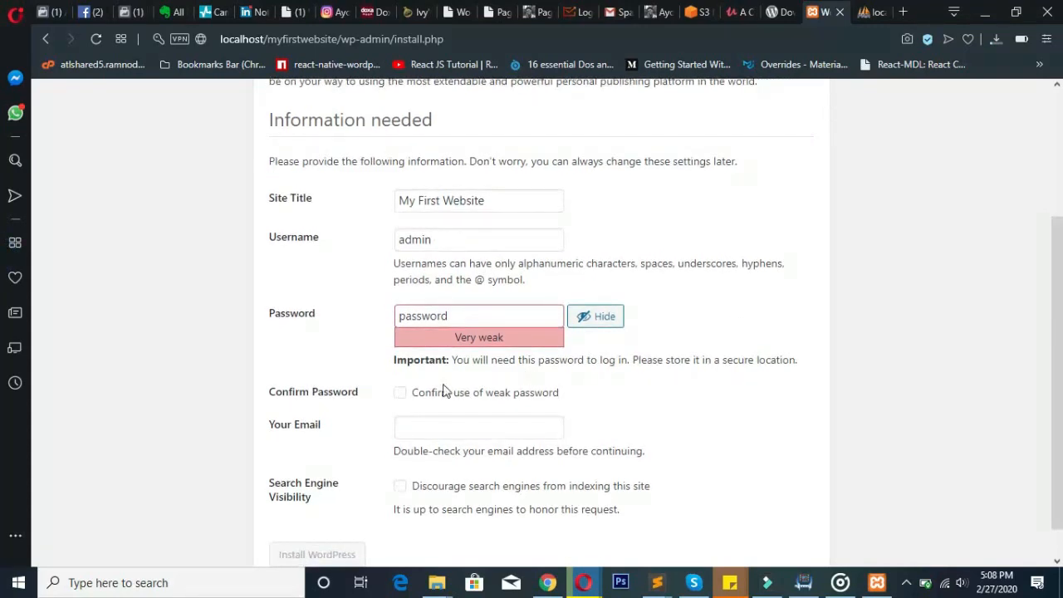
pyautogui.click(400, 394)
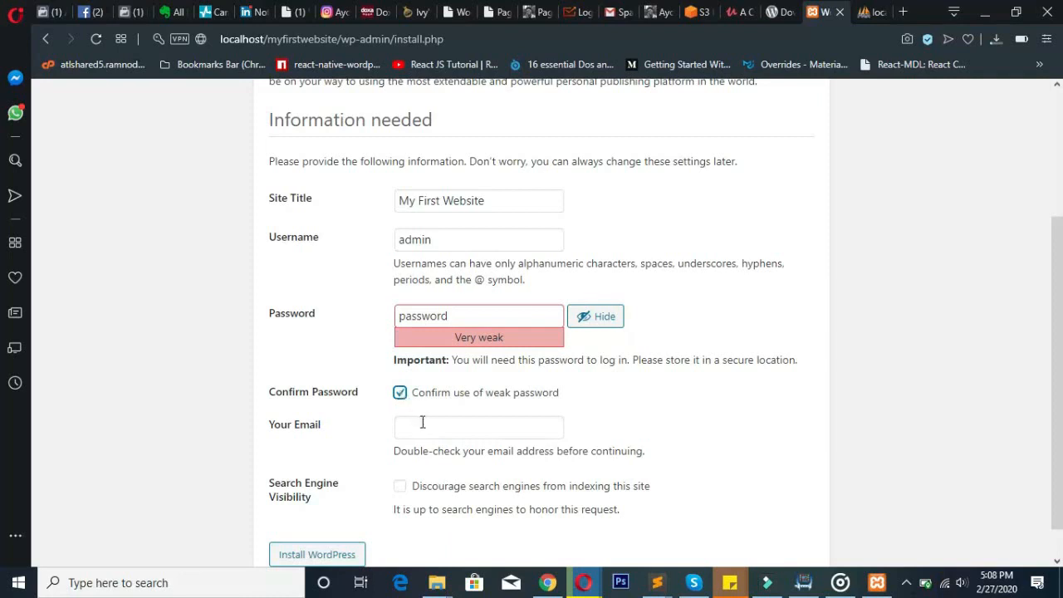
# - Enter the admin's e-mail address in the Your Email field
pyautogui.click(424, 426)
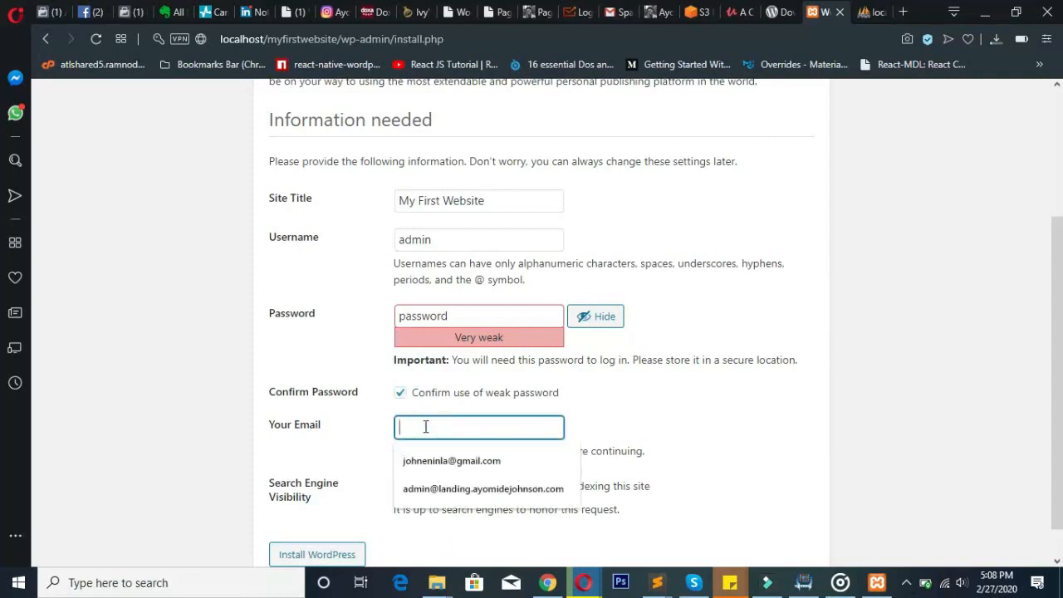
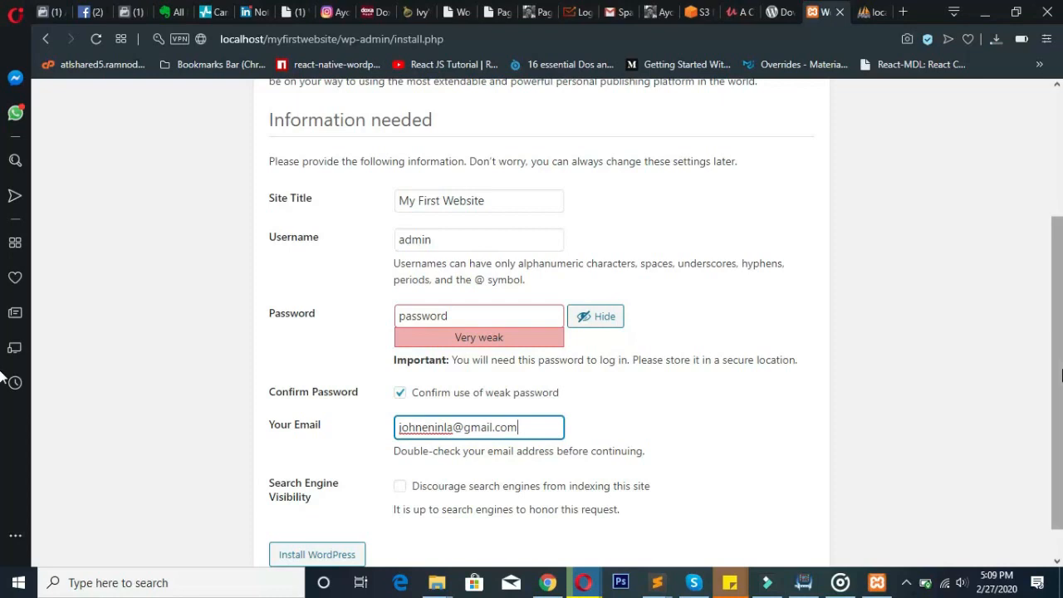
pyautogui.scroll(-1, 1057, 397)
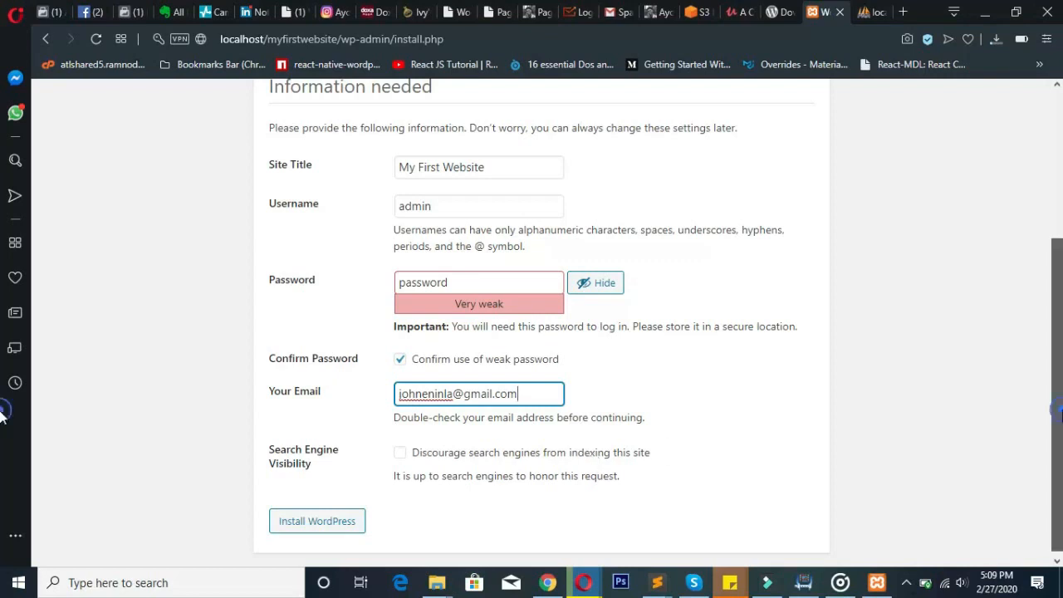
pyautogui.scroll(-1, 1051, 442)
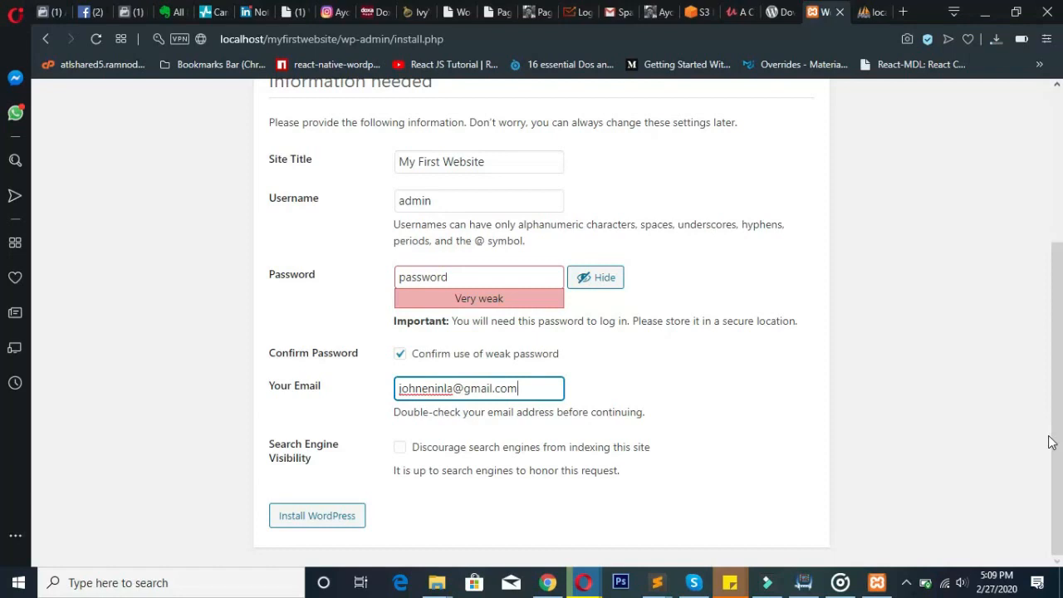
pyautogui.moveTo(1052, 435); pyautogui.dragTo(1052, 421)
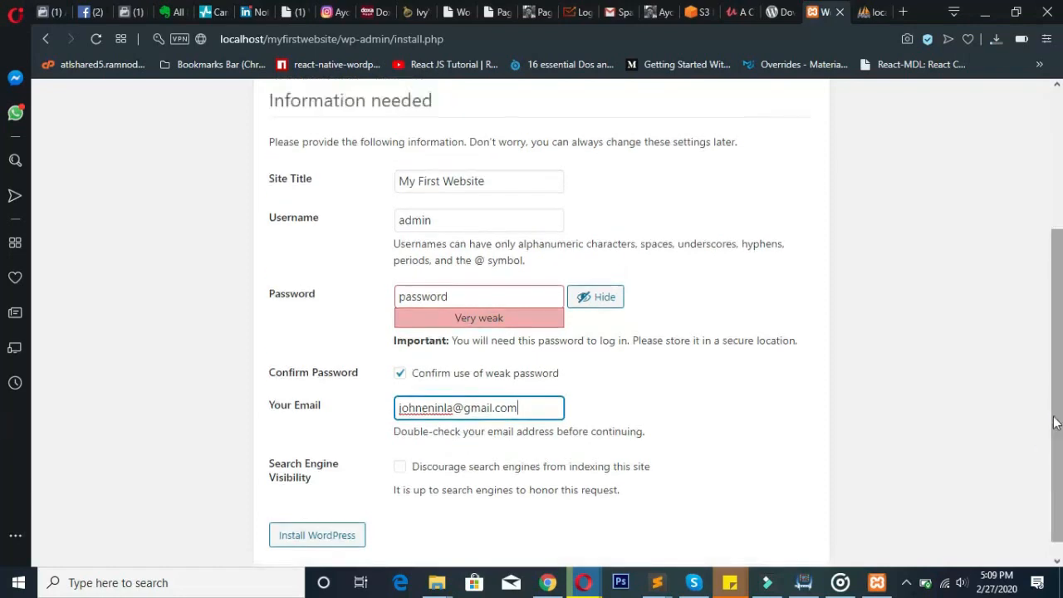
# - Review the completed form and launch the WordPress installation
pyautogui.click(534, 217)
pyautogui.moveTo(268, 225); pyautogui.dragTo(581, 314)
pyautogui.click(862, 279)
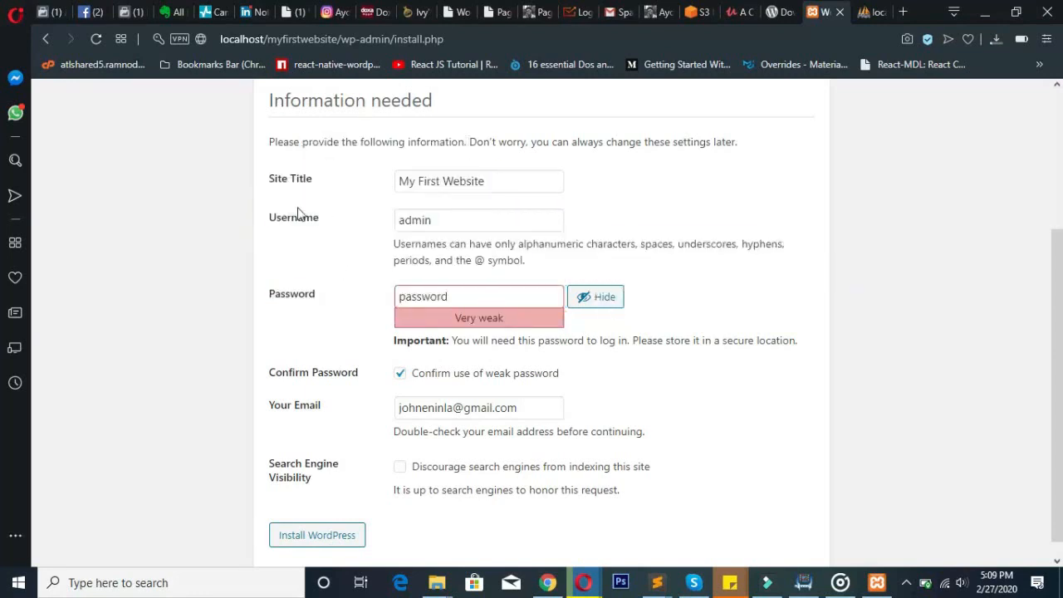
pyautogui.click(435, 219)
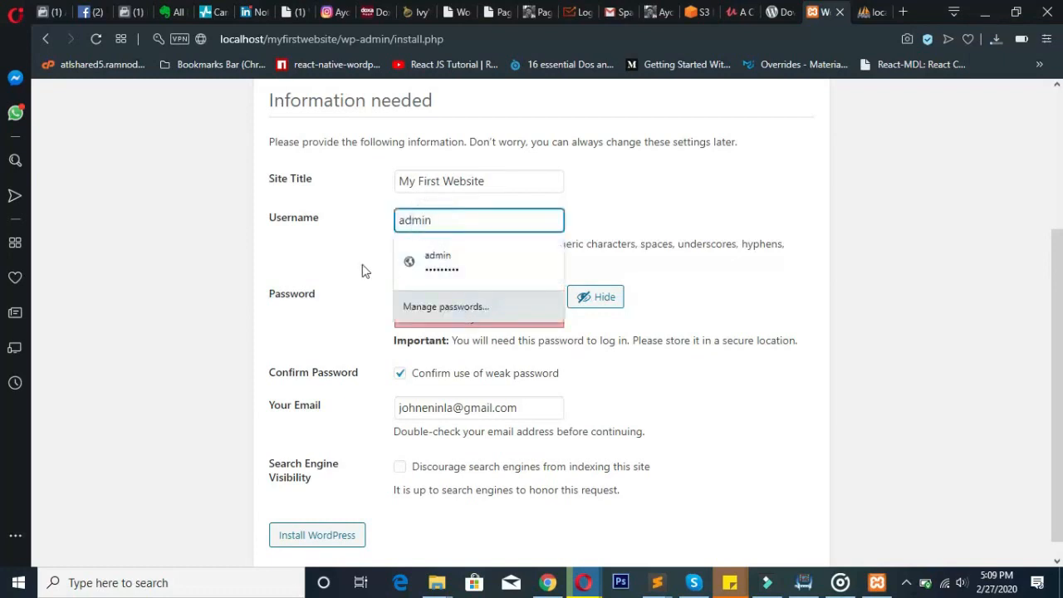
pyautogui.click(361, 266)
pyautogui.click(463, 299)
pyautogui.doubleClick(460, 244)
pyautogui.click(556, 245)
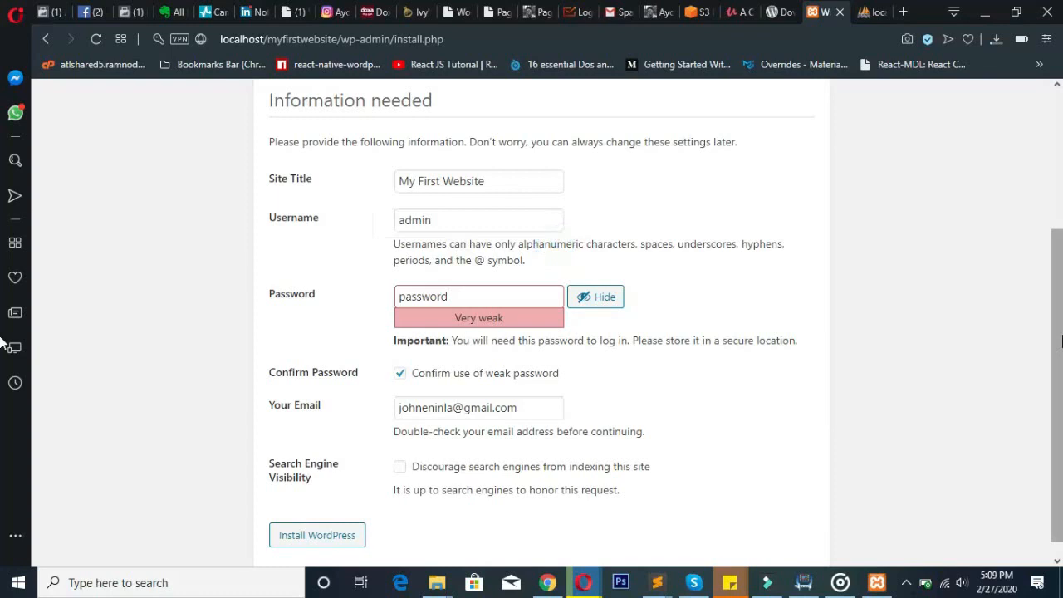
pyautogui.moveTo(1058, 336); pyautogui.dragTo(1048, 421)
pyautogui.click(357, 528)
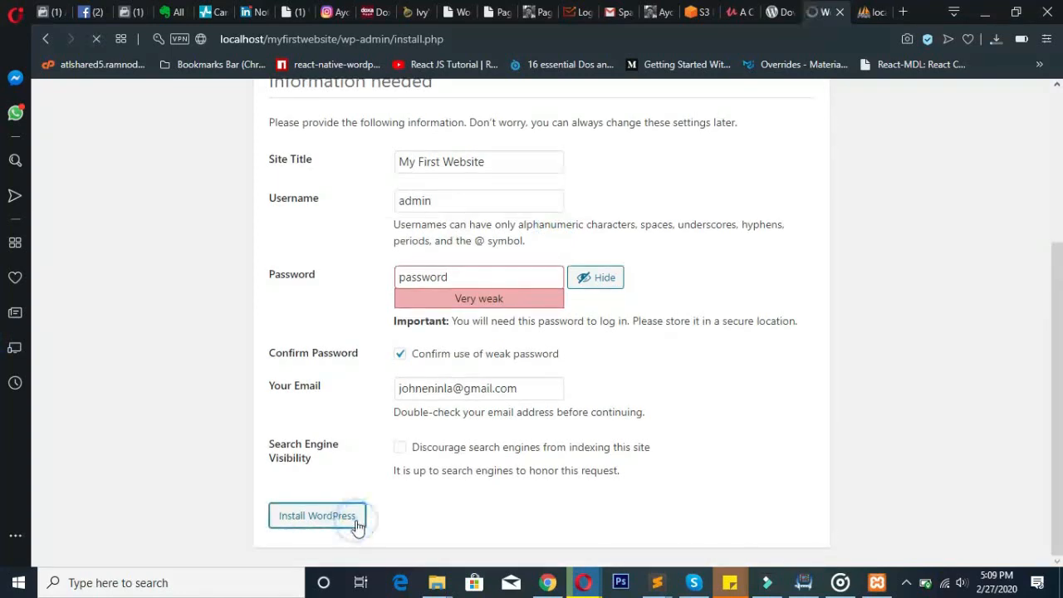
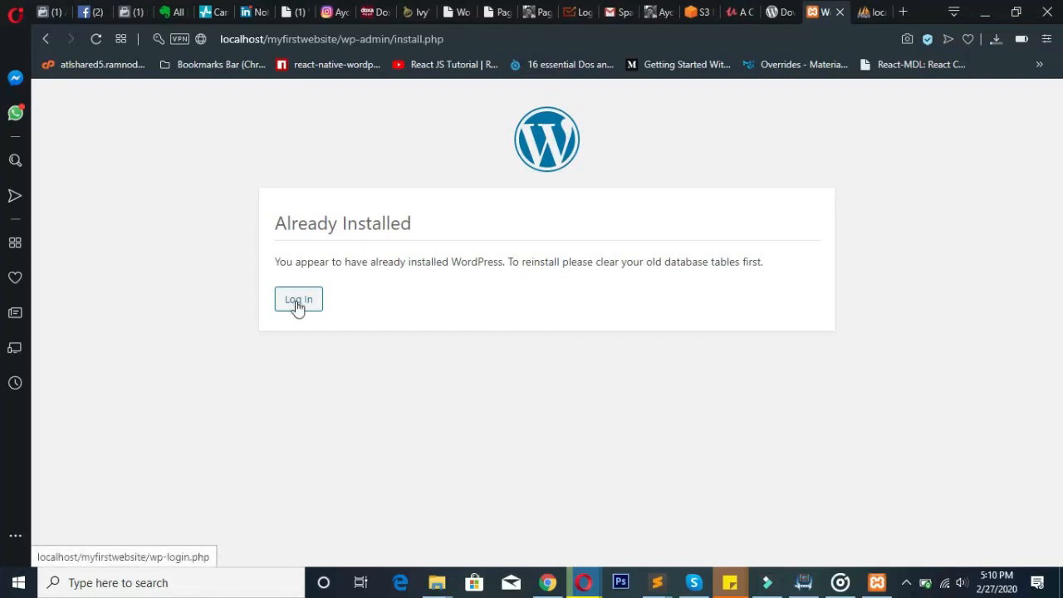
# - Go to the site's login page and clear the autofilled username and password fields
pyautogui.click(294, 302)
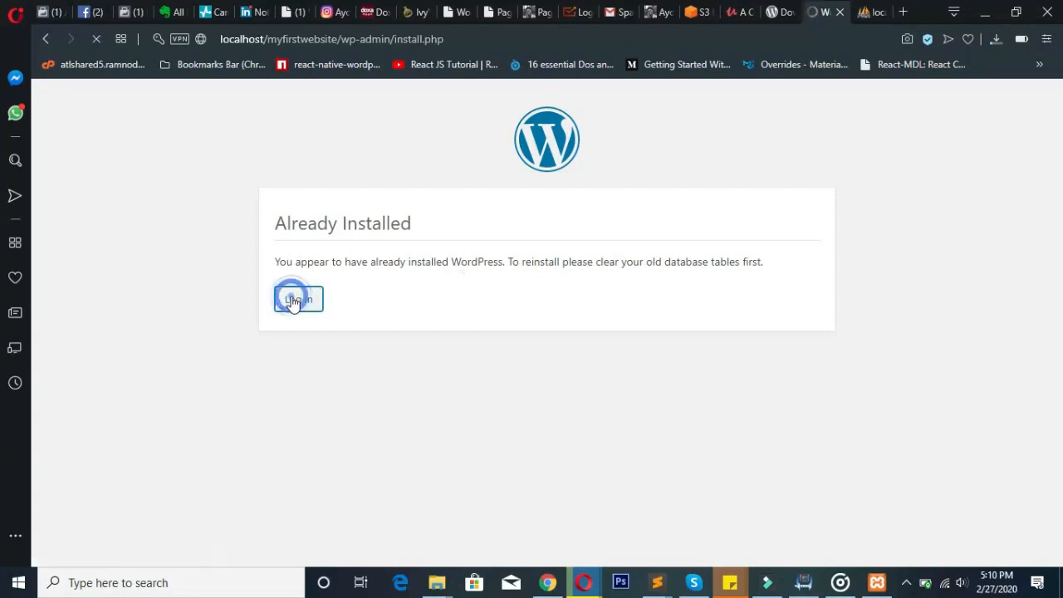
pyautogui.click(466, 313)
pyautogui.doubleClick(466, 312)
pyautogui.press('BackSpace')
pyautogui.press('Tab')
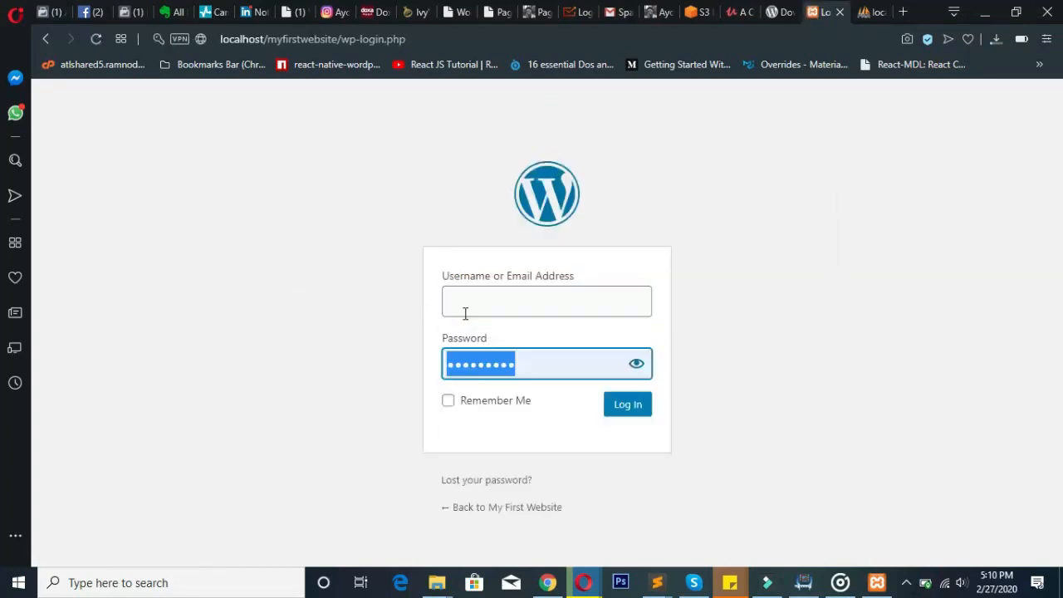
pyautogui.press('BackSpace')
pyautogui.click(404, 319)
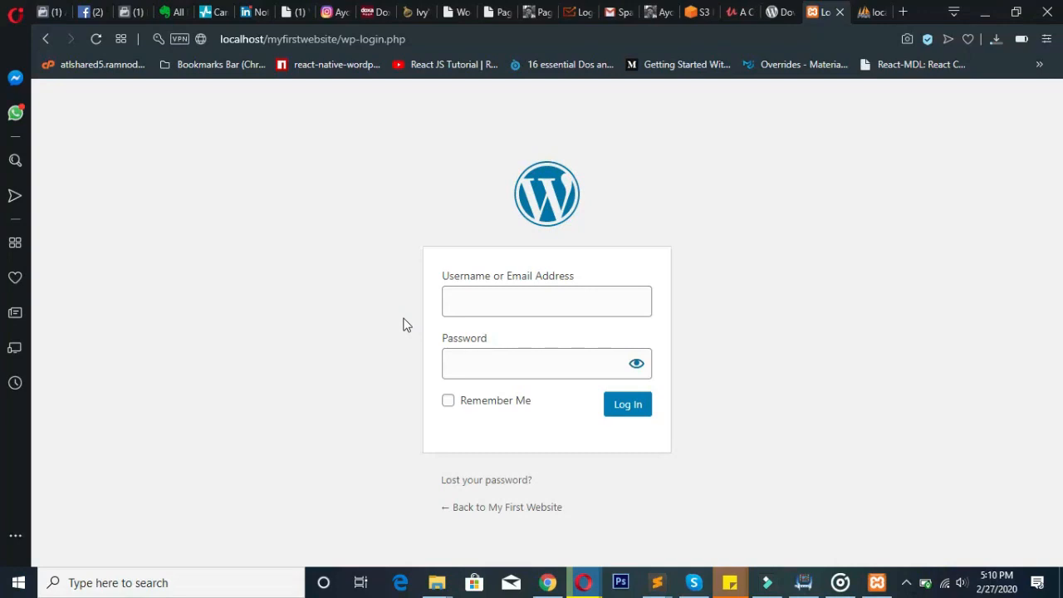
# - Remove wp-login.php from the address so it reads localhost/myfirstwebsite/
pyautogui.click(353, 39)
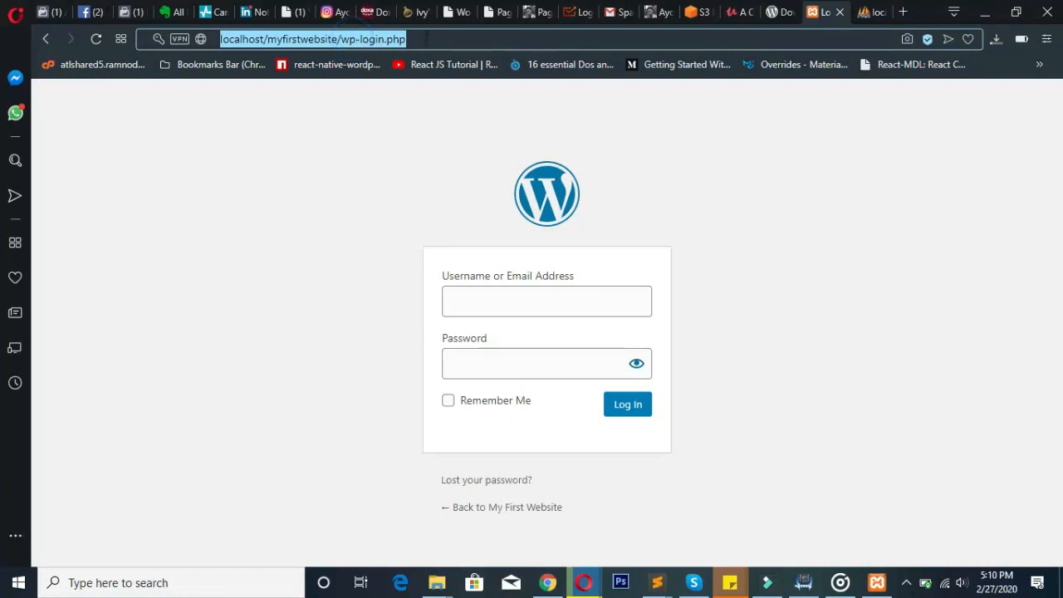
pyautogui.click(415, 38)
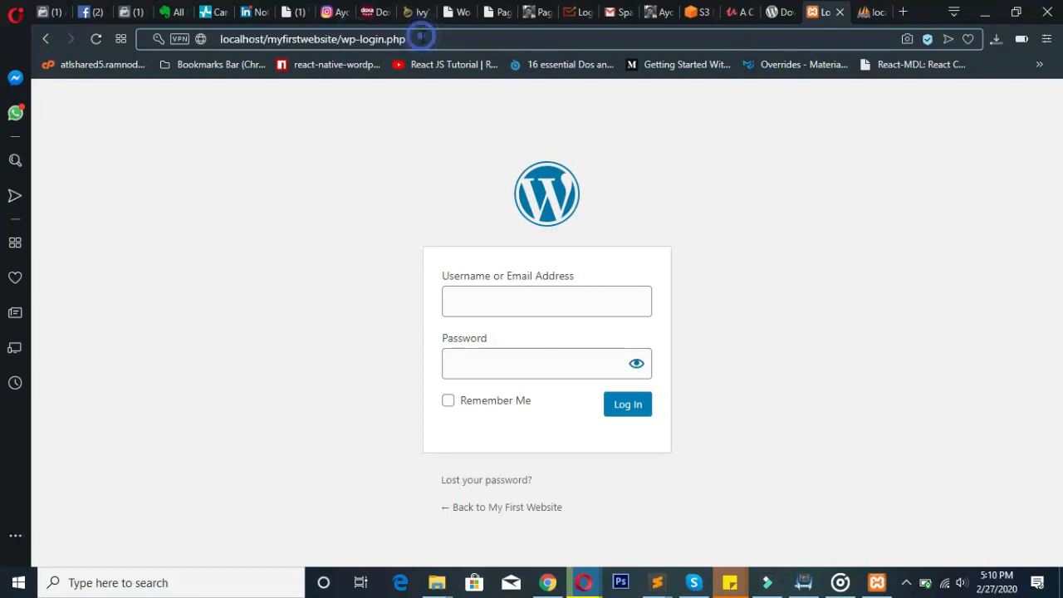
pyautogui.moveTo(409, 39); pyautogui.dragTo(357, 42)
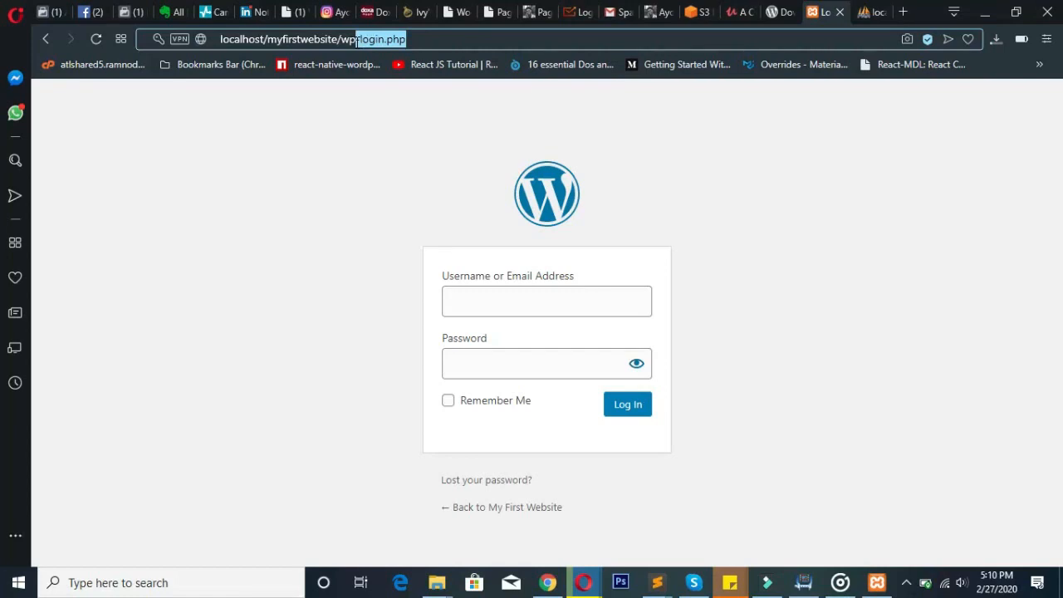
pyautogui.moveTo(357, 42); pyautogui.dragTo(343, 42)
pyautogui.press('BackSpace')
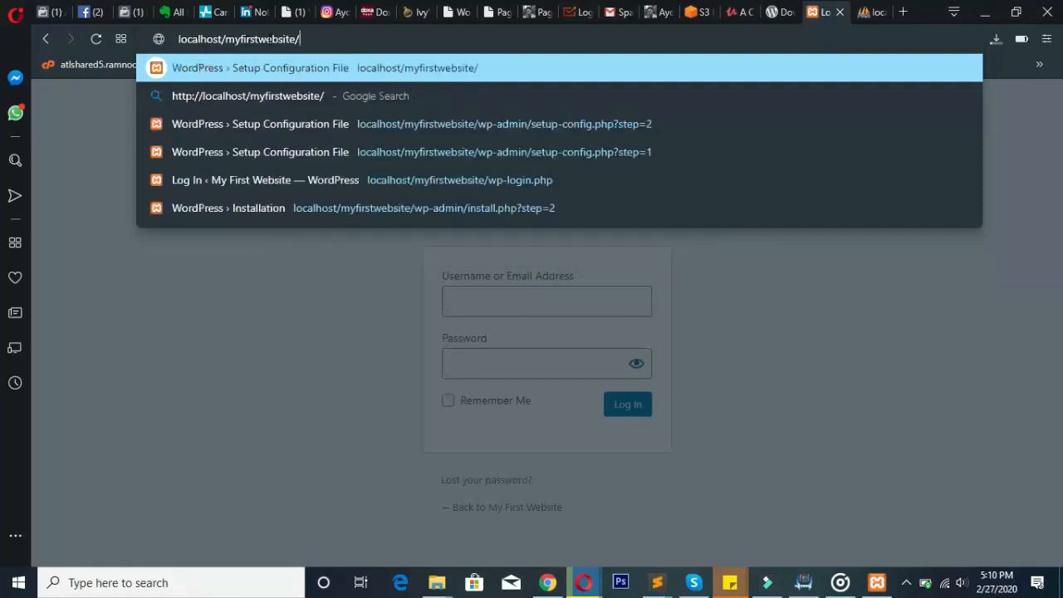
pyautogui.click(434, 584)
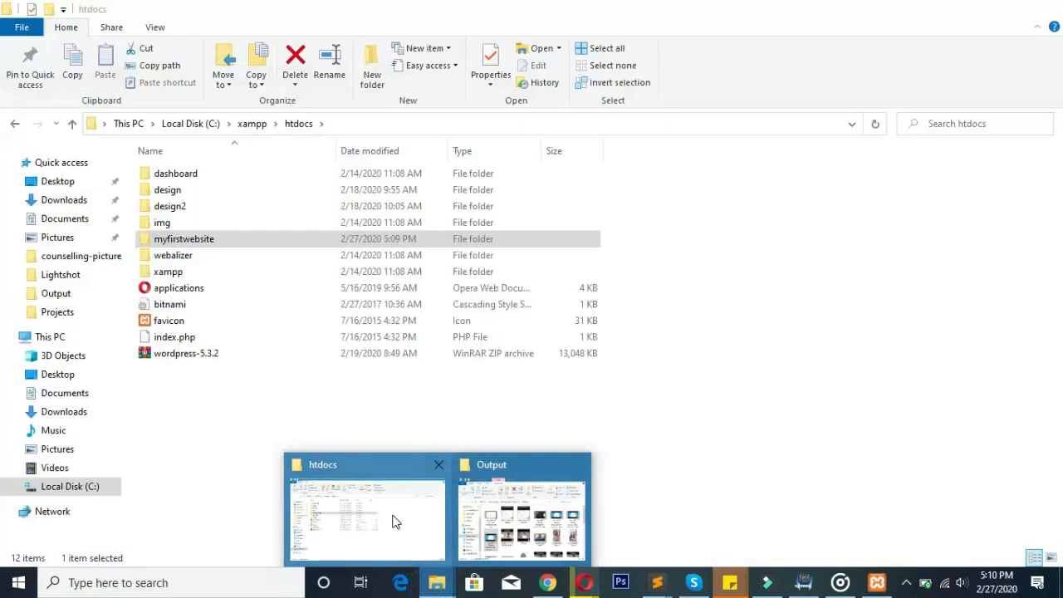
# - Check the myfirstwebsite folder name in C:\xampp\htdocs without renaming it, then minimize Explorer
pyautogui.click(390, 511)
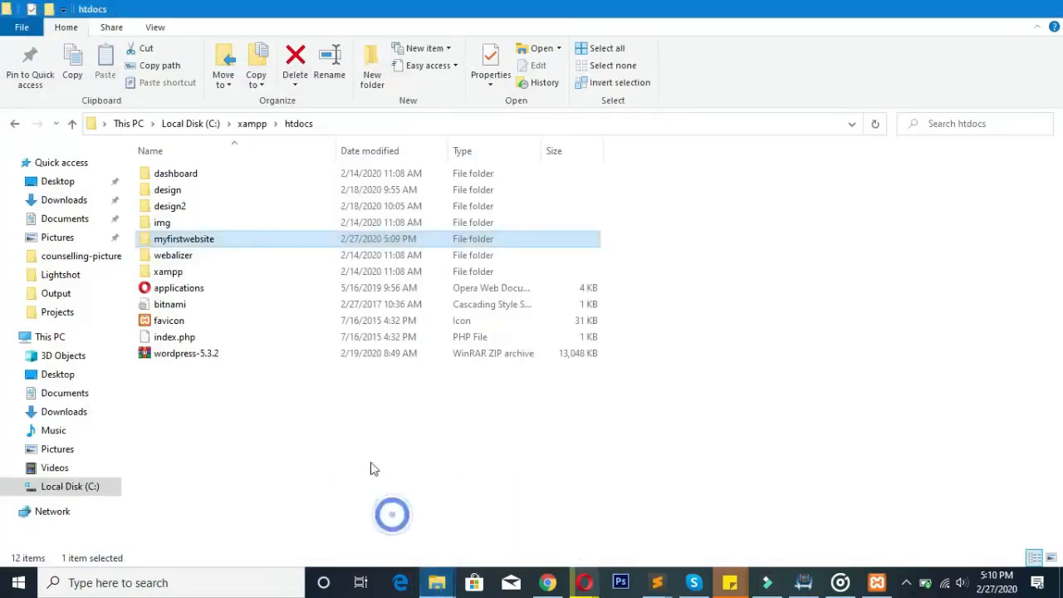
pyautogui.click(239, 241)
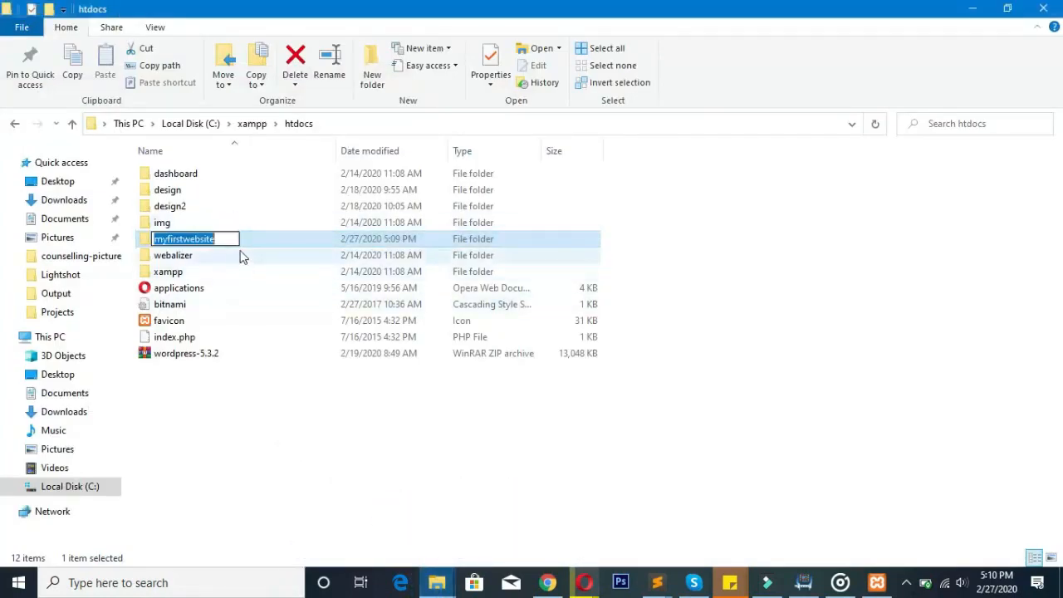
pyautogui.press('Return')
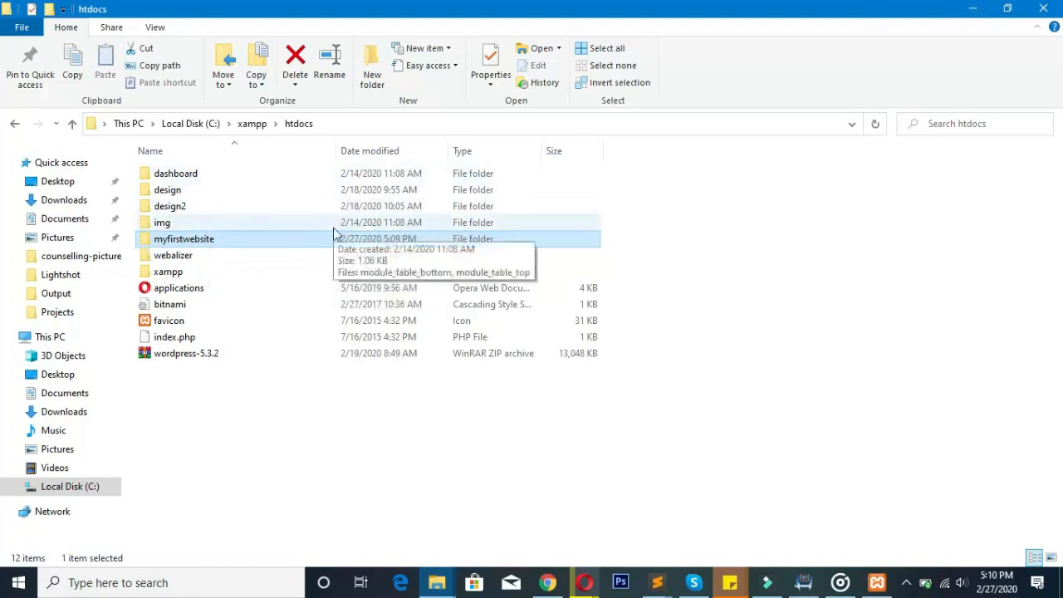
pyautogui.click(972, 8)
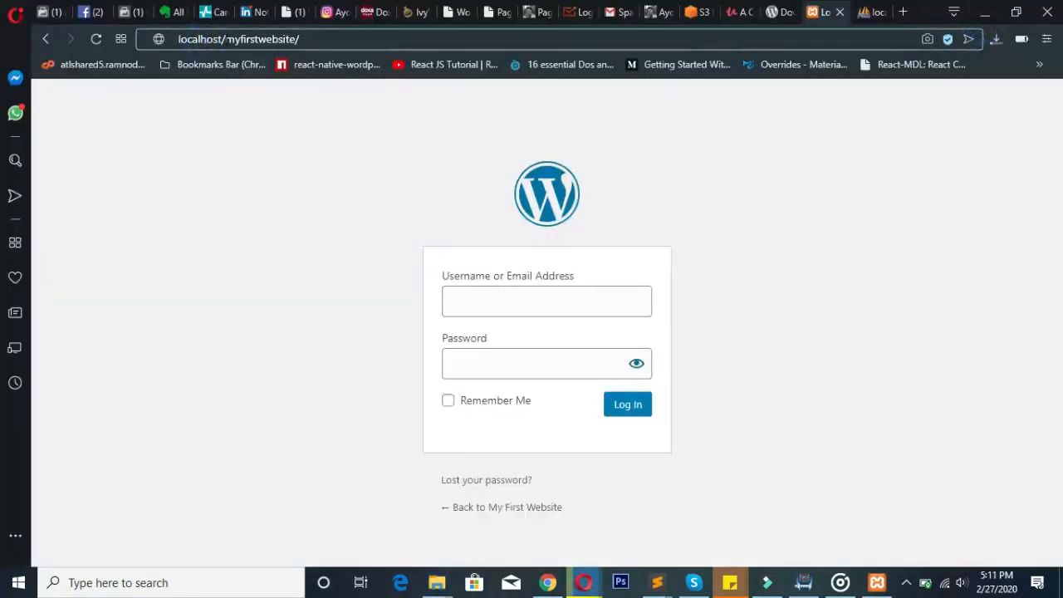
# - Correct the site name in the address to localhost/myfirstwebsite/ and load the Hello world! front page
pyautogui.moveTo(244, 39); pyautogui.dragTo(259, 39)
pyautogui.press('BackSpace')
pyautogui.press('BackSpace')
pyautogui.write('second')
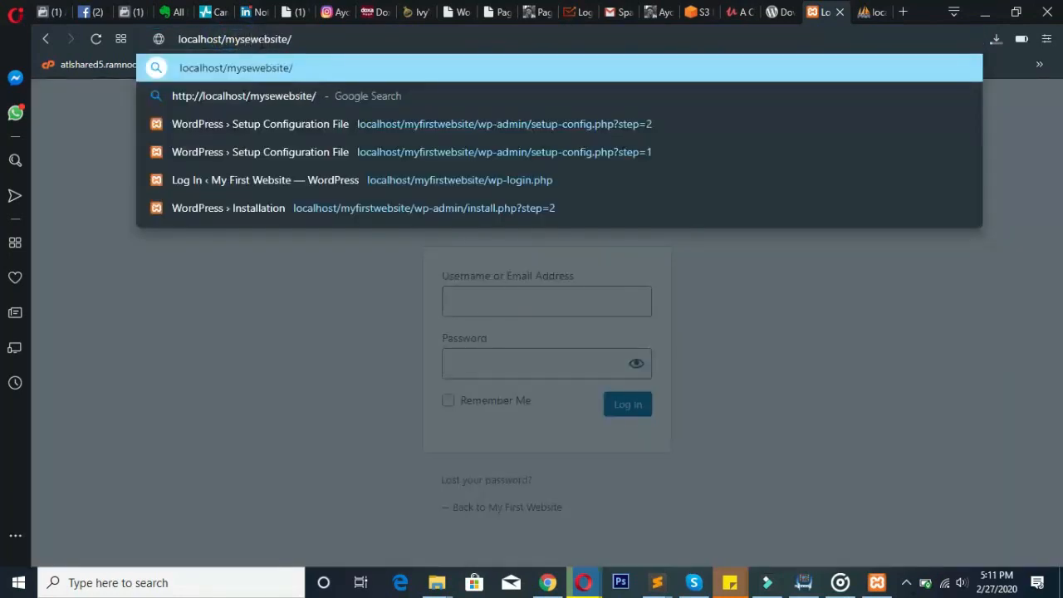
pyautogui.press('Right')
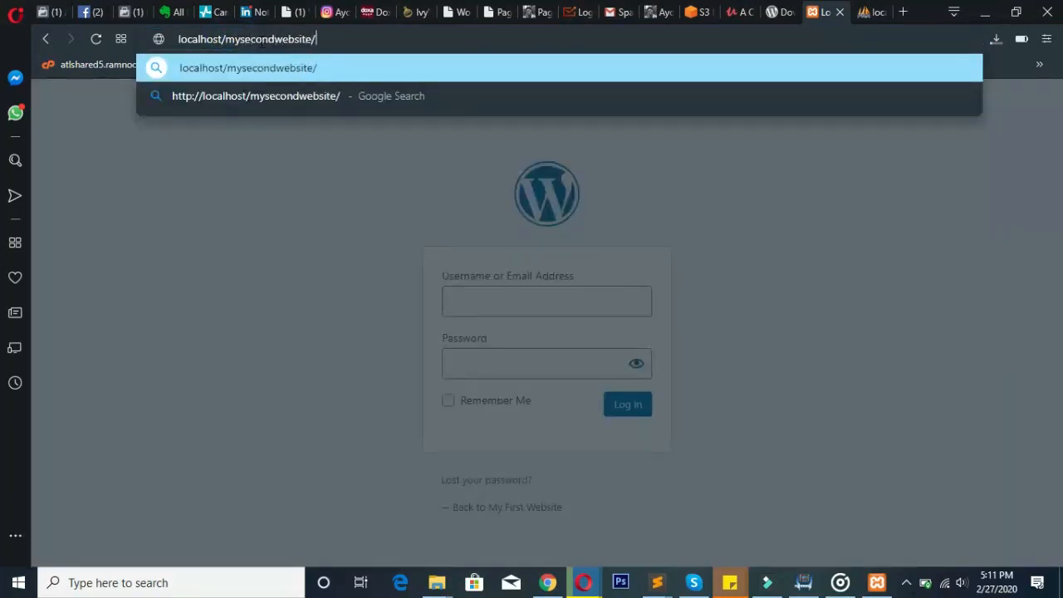
pyautogui.press('BackSpace')
pyautogui.press('BackSpace')
pyautogui.press('BackSpace')
pyautogui.press('BackSpace')
pyautogui.press('BackSpace')
pyautogui.press('BackSpace')
pyautogui.write('first')
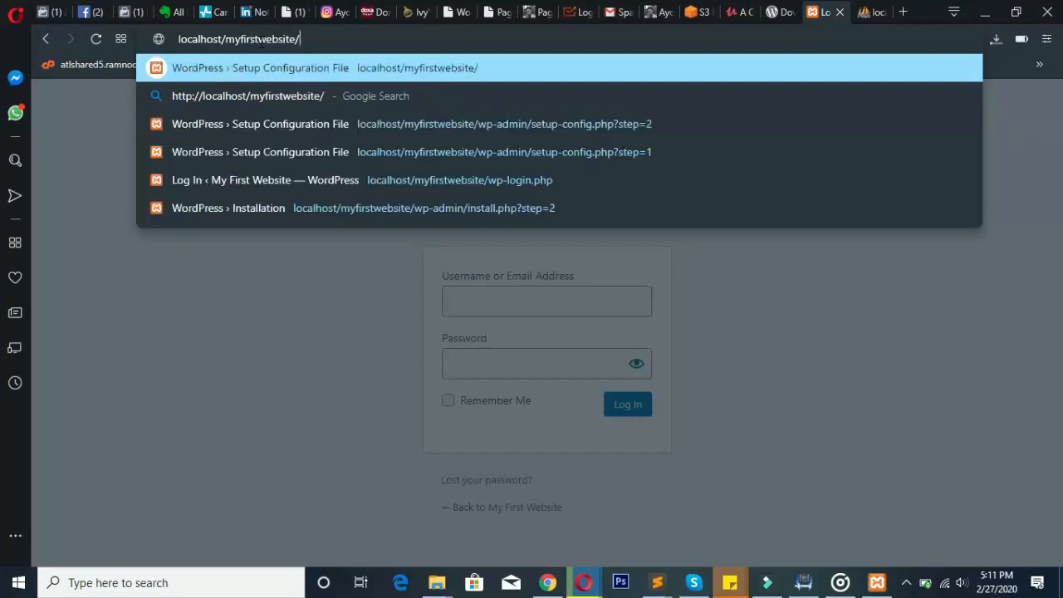
pyautogui.click(324, 39)
pyautogui.press('Return')
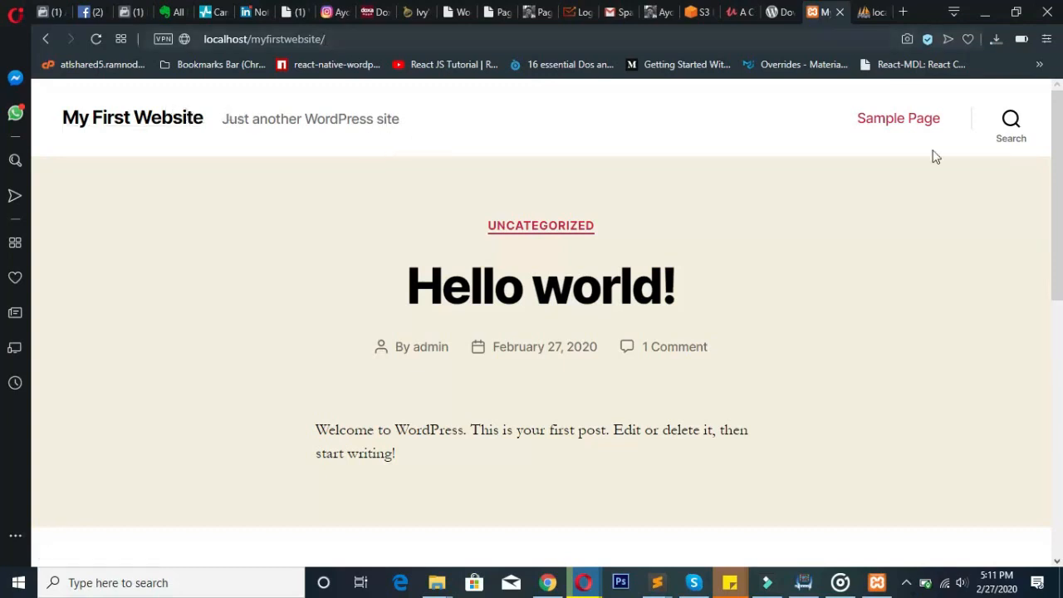
pyautogui.scroll(-4, 1043, 274)
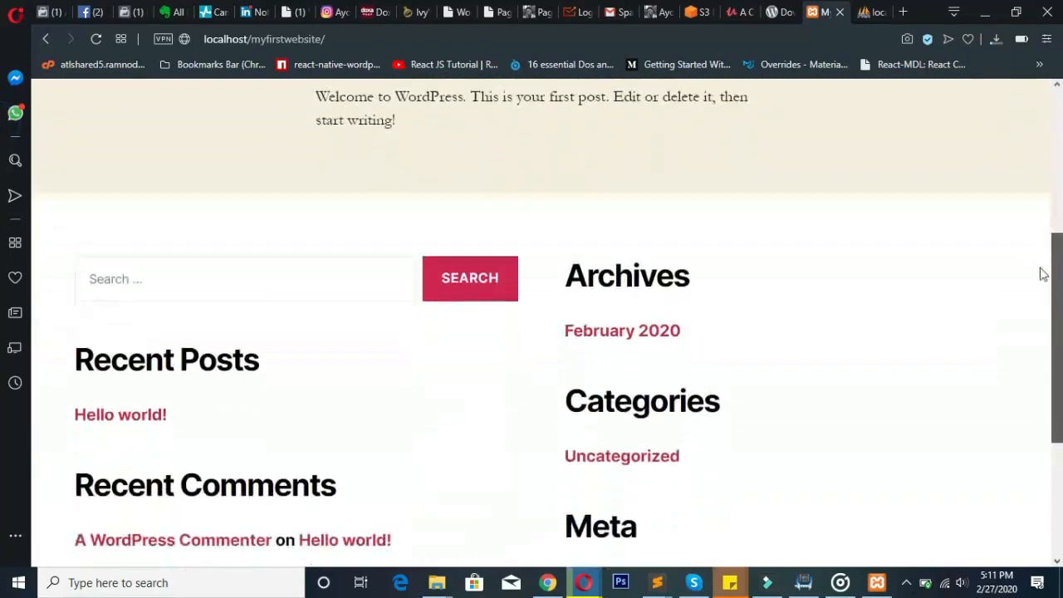
pyautogui.scroll(-3, 1044, 274)
pyautogui.scroll(1, 1030, 408)
pyautogui.scroll(2, 1043, 315)
pyautogui.scroll(-3, 1051, 332)
pyautogui.scroll(2, 1044, 285)
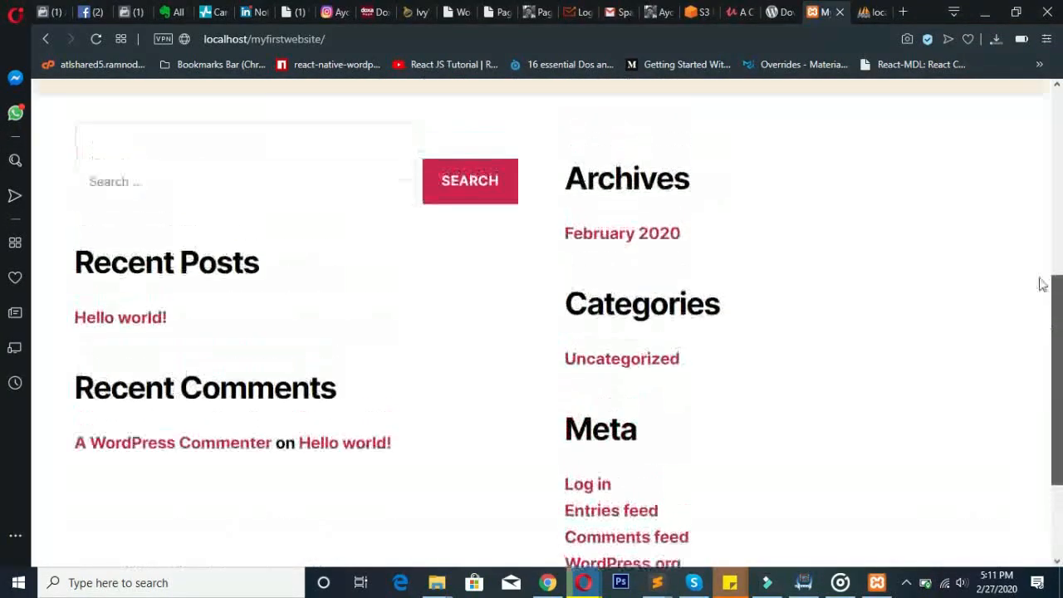
pyautogui.scroll(10, 1044, 284)
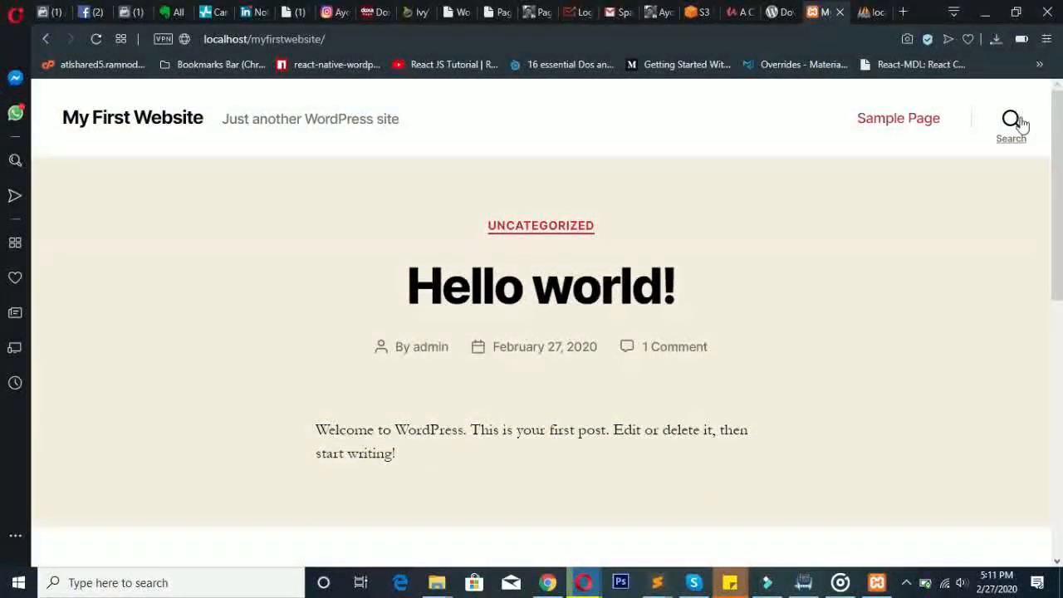
pyautogui.moveTo(1057, 145)
pyautogui.mouseDown()
pyautogui.moveTo(1059, 187)
pyautogui.moveTo(1059, 146)
pyautogui.mouseUp()
pyautogui.moveTo(1058, 178)
pyautogui.mouseDown()
pyautogui.moveTo(1055, 192)
pyautogui.moveTo(1059, 166)
pyautogui.moveTo(1056, 191)
pyautogui.mouseUp()
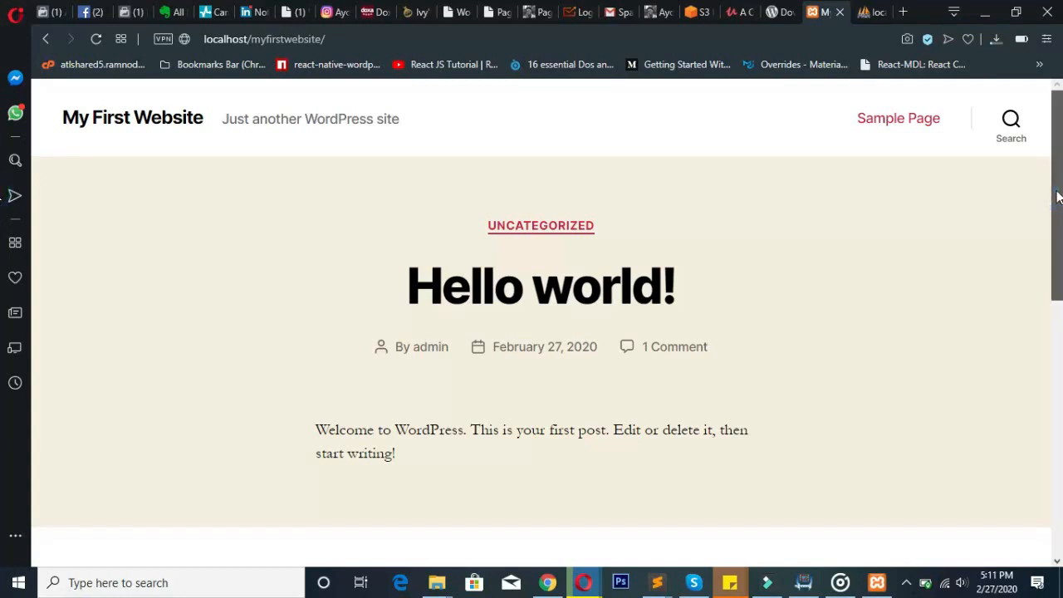
pyautogui.moveTo(1058, 196); pyautogui.dragTo(1039, 183)
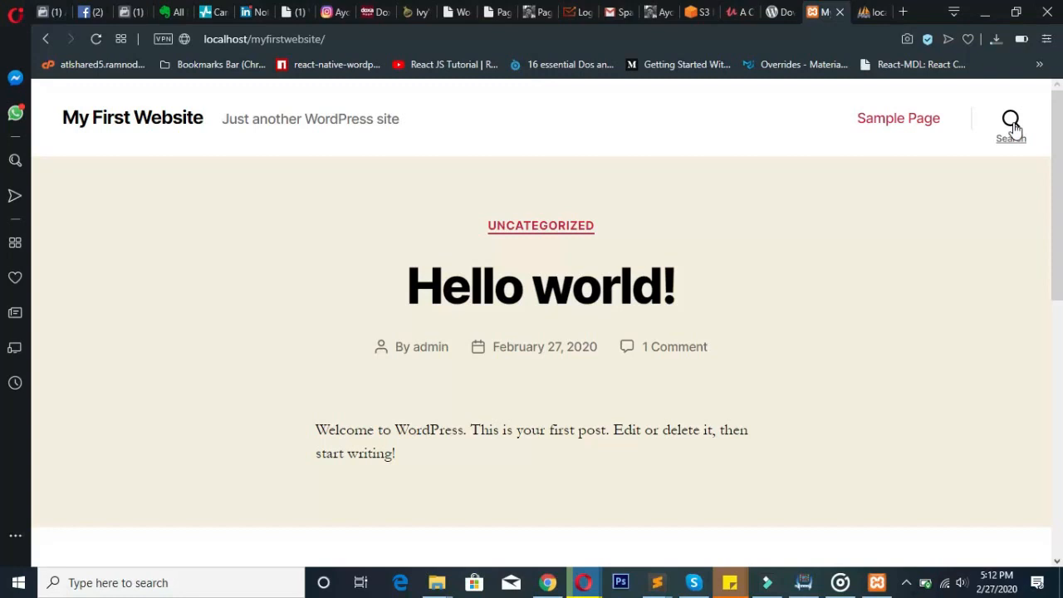
pyautogui.scroll(-4, 1014, 128)
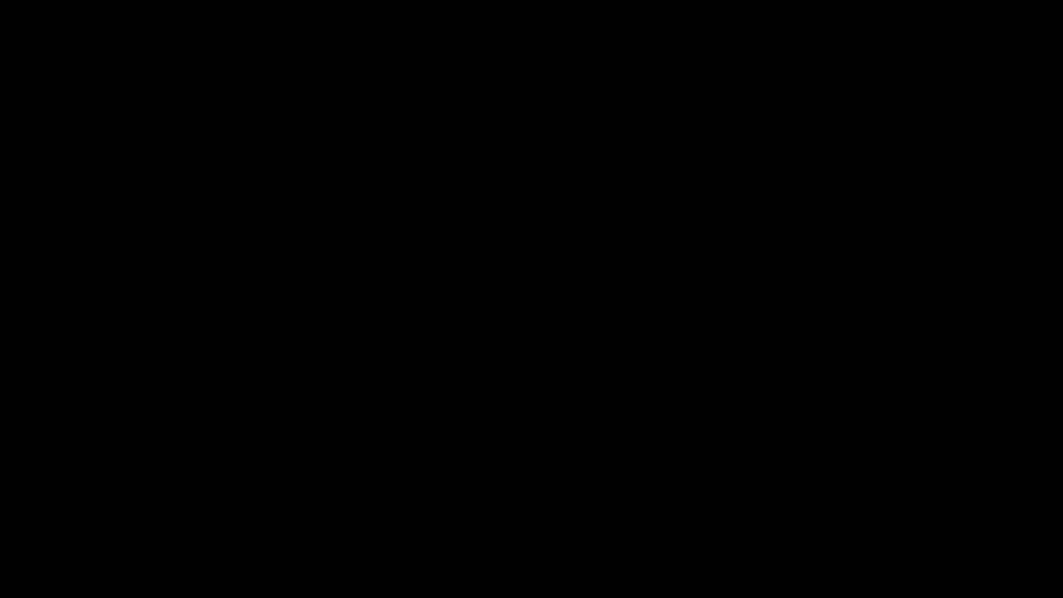